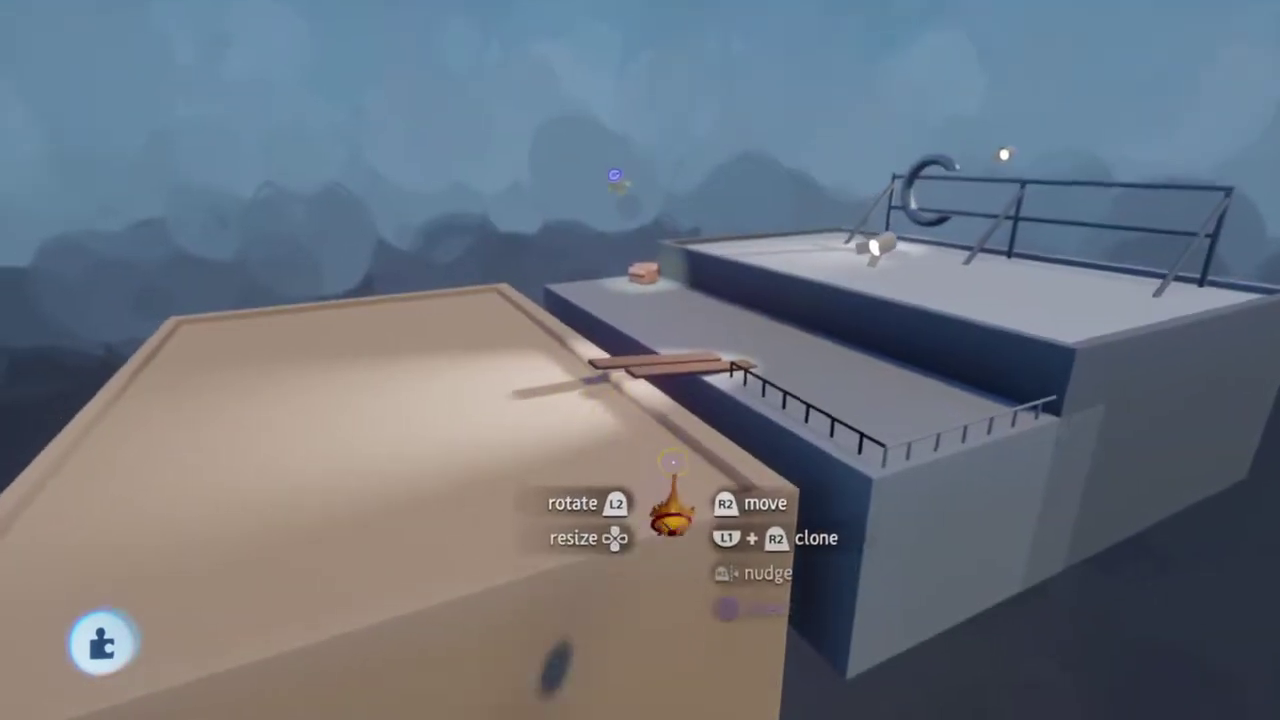
# Step: Place a Sun & Sky gadget above the tan rooftop
pyautogui.moveTo(672, 462); pyautogui.dragTo(648, 508)
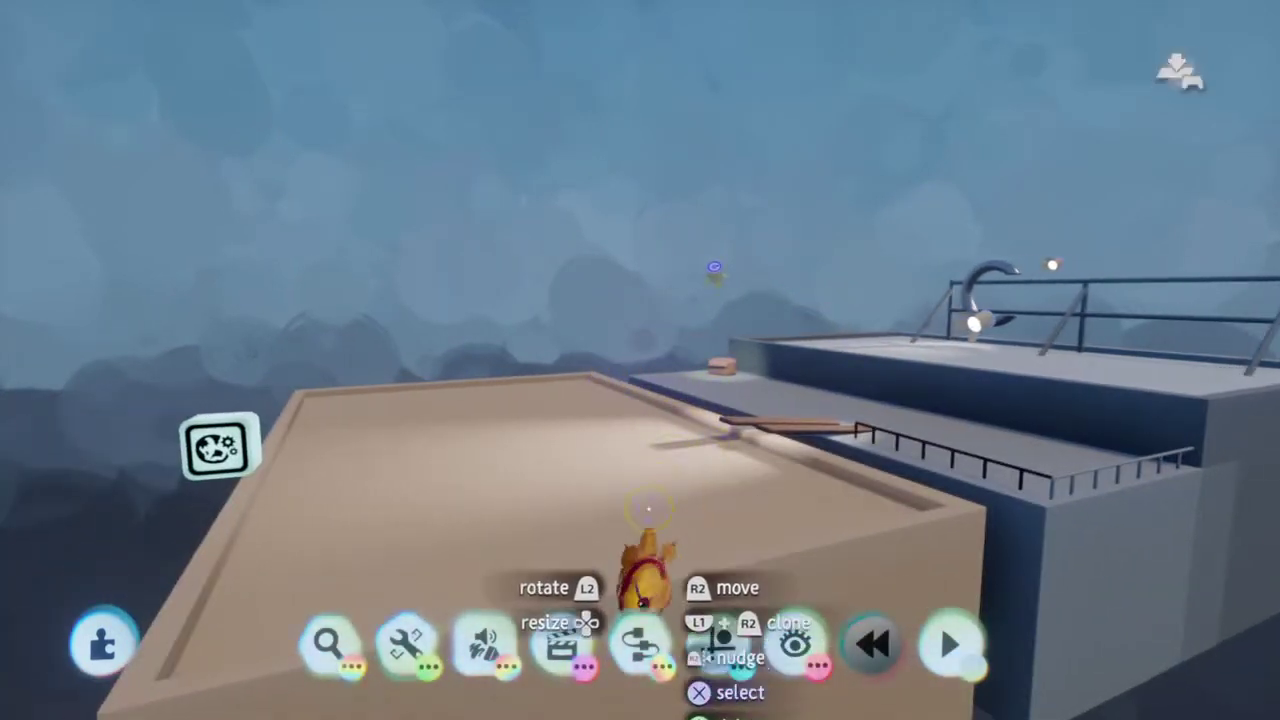
pyautogui.click(640, 642)
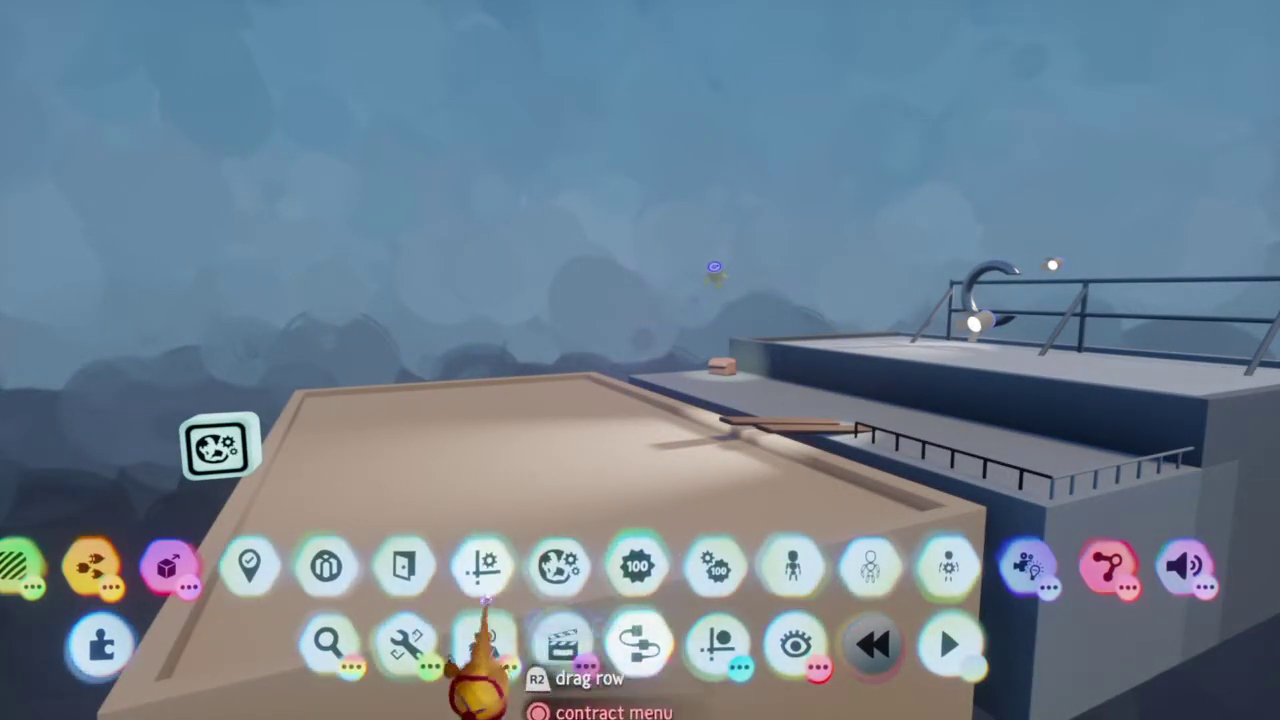
pyautogui.press('Escape')
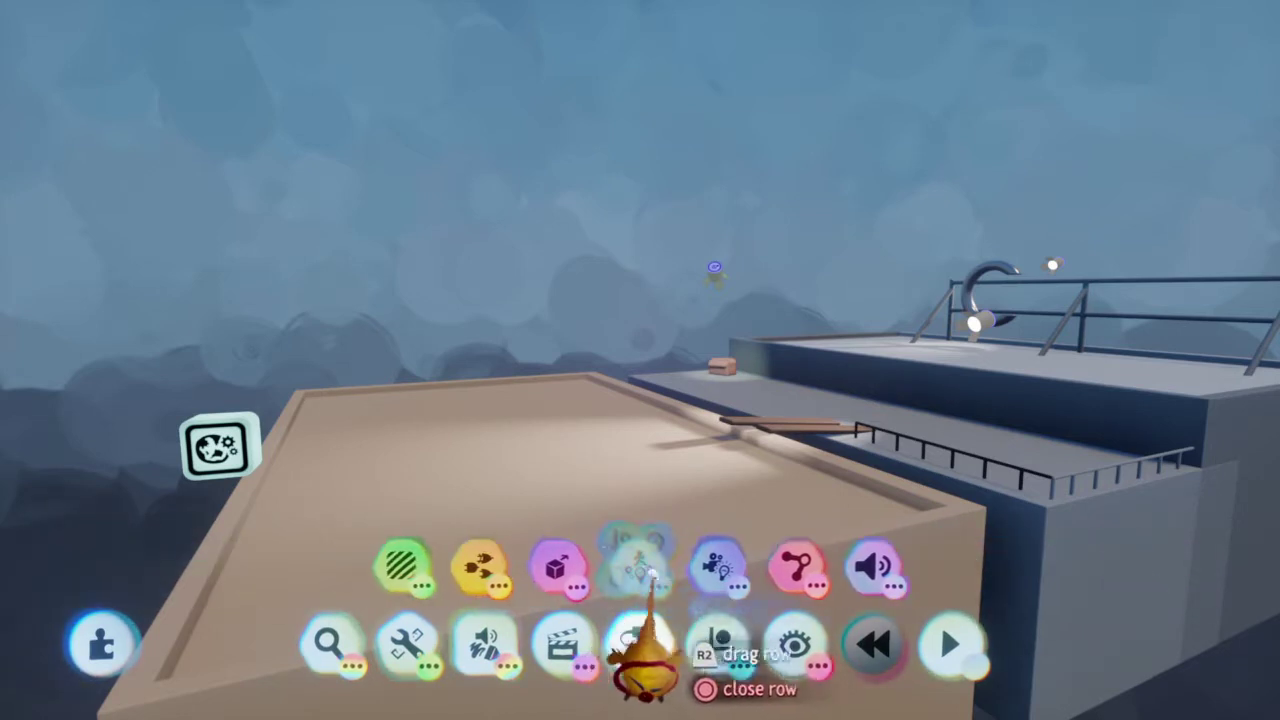
pyautogui.click(718, 565)
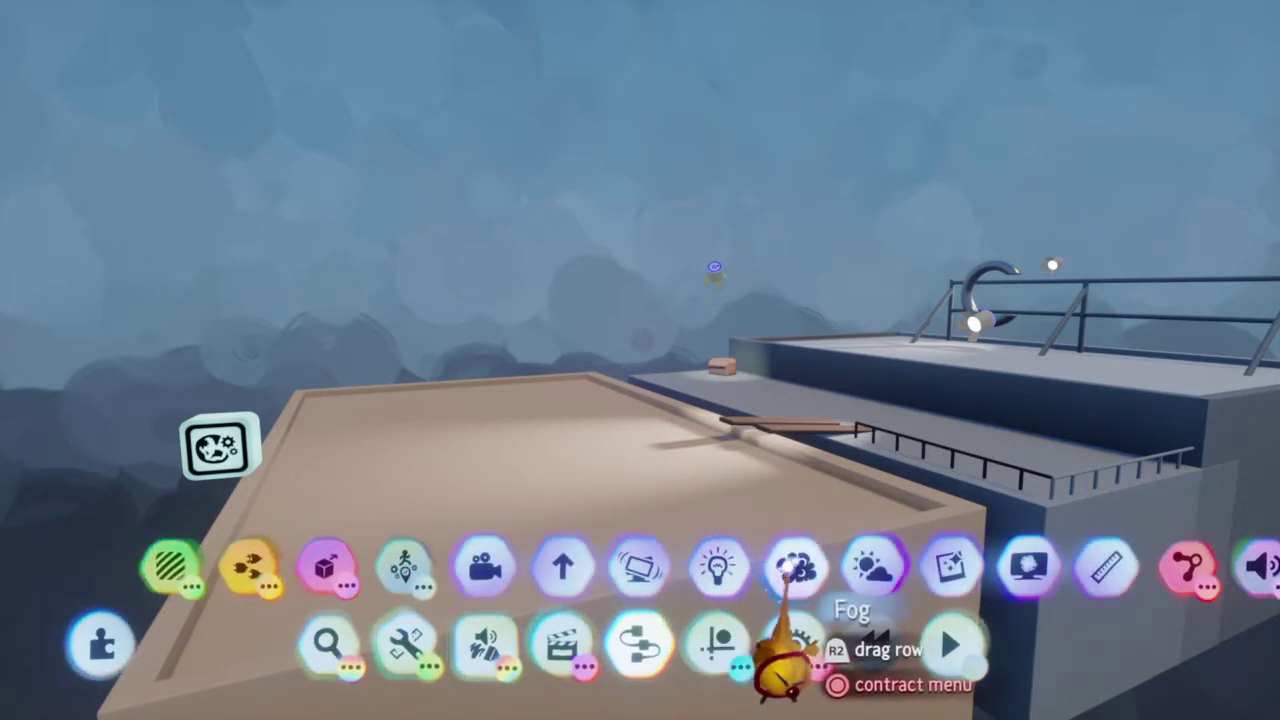
pyautogui.click(872, 566)
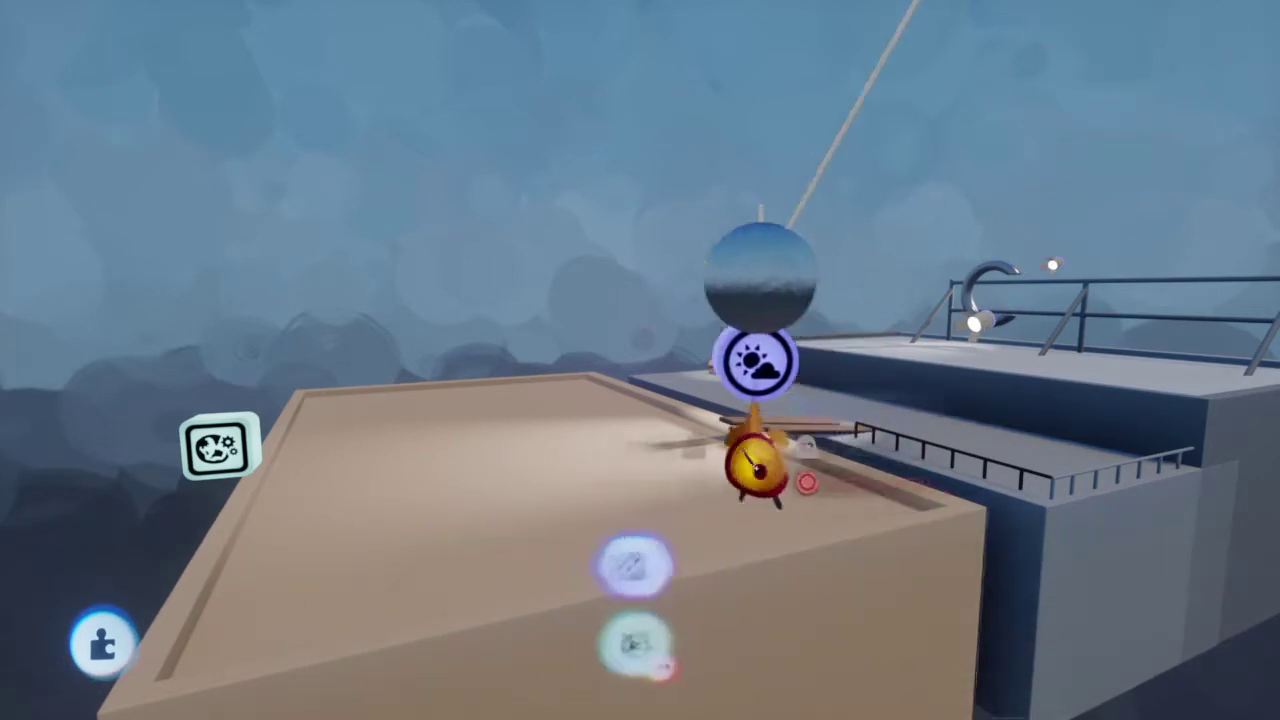
pyautogui.click(706, 375)
# Step: Set the Sun & Sky gadget's sun brightness to 0% and move its properties clear of the rooftop view
pyautogui.click(709, 385)
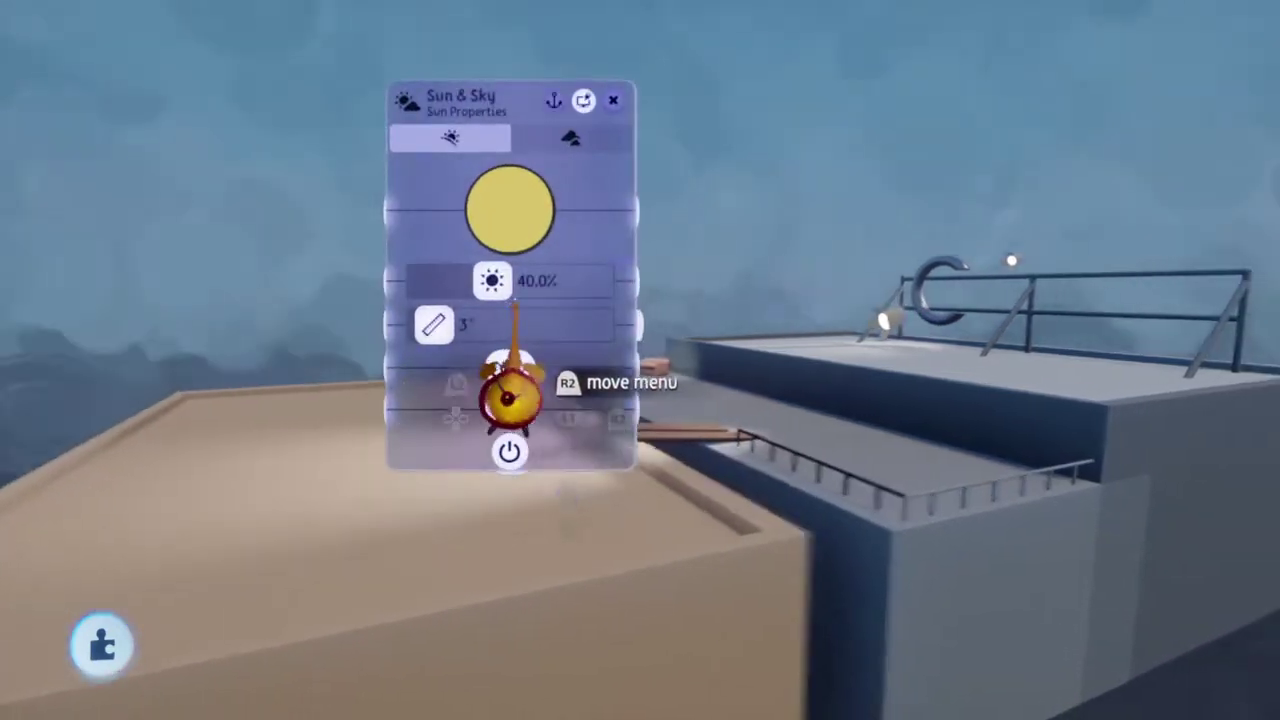
pyautogui.moveTo(496, 284); pyautogui.dragTo(423, 280)
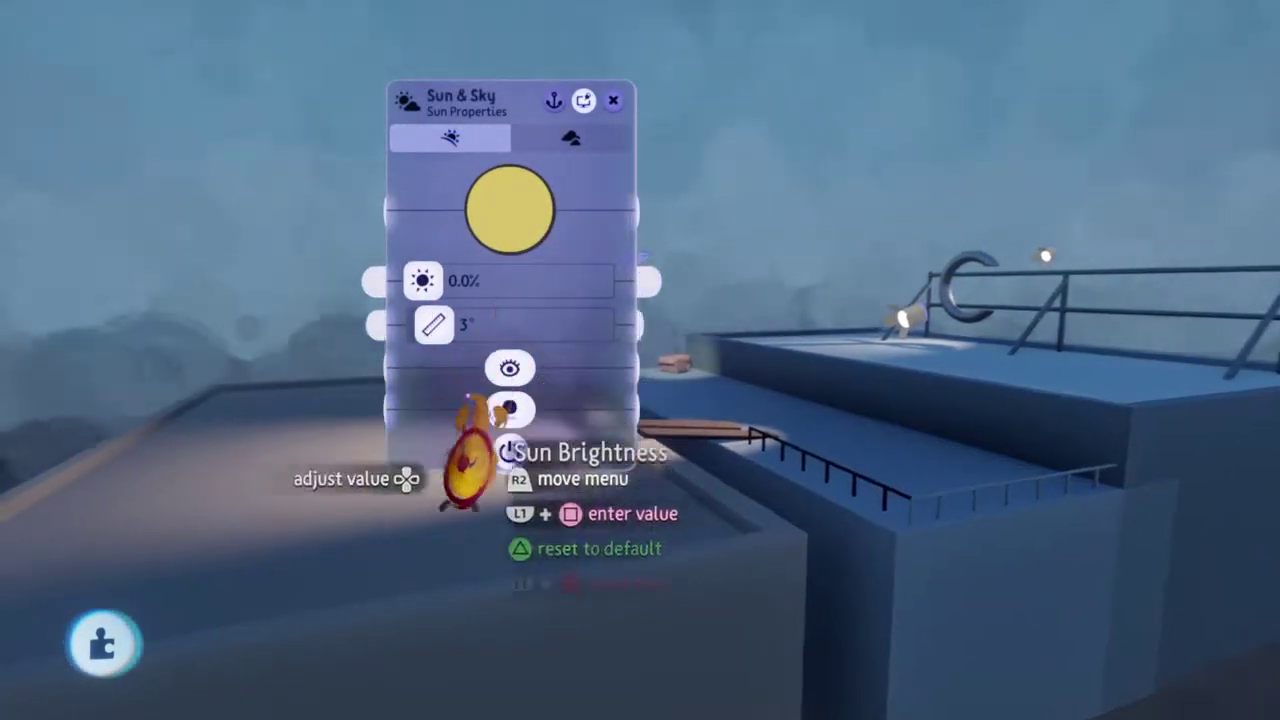
pyautogui.moveTo(434, 491); pyautogui.dragTo(766, 402)
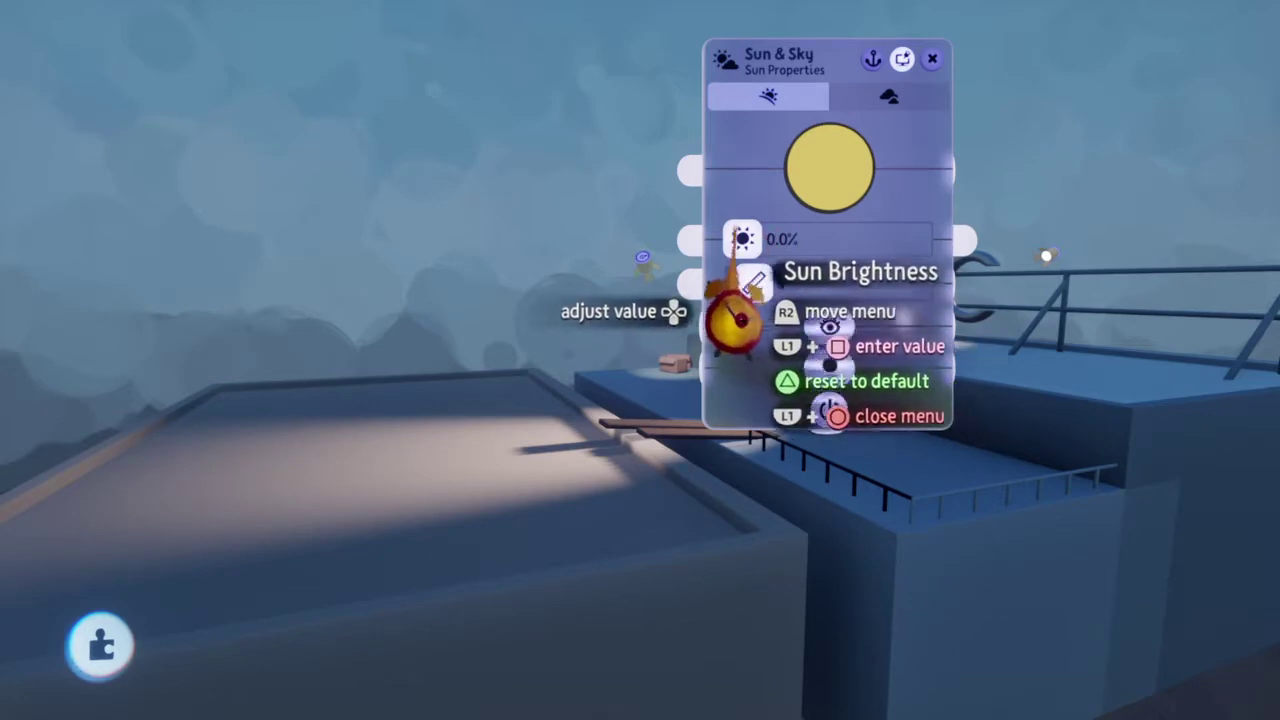
# Step: Try a sun brightness of 52.5% with a white sun color and undo both changes
pyautogui.moveTo(744, 240); pyautogui.dragTo(833, 240)
pyautogui.moveTo(830, 180)
pyautogui.mouseDown()
pyautogui.moveTo(886, 178)
pyautogui.moveTo(870, 185)
pyautogui.mouseUp()
pyautogui.hotkey('ctrl', 'z')
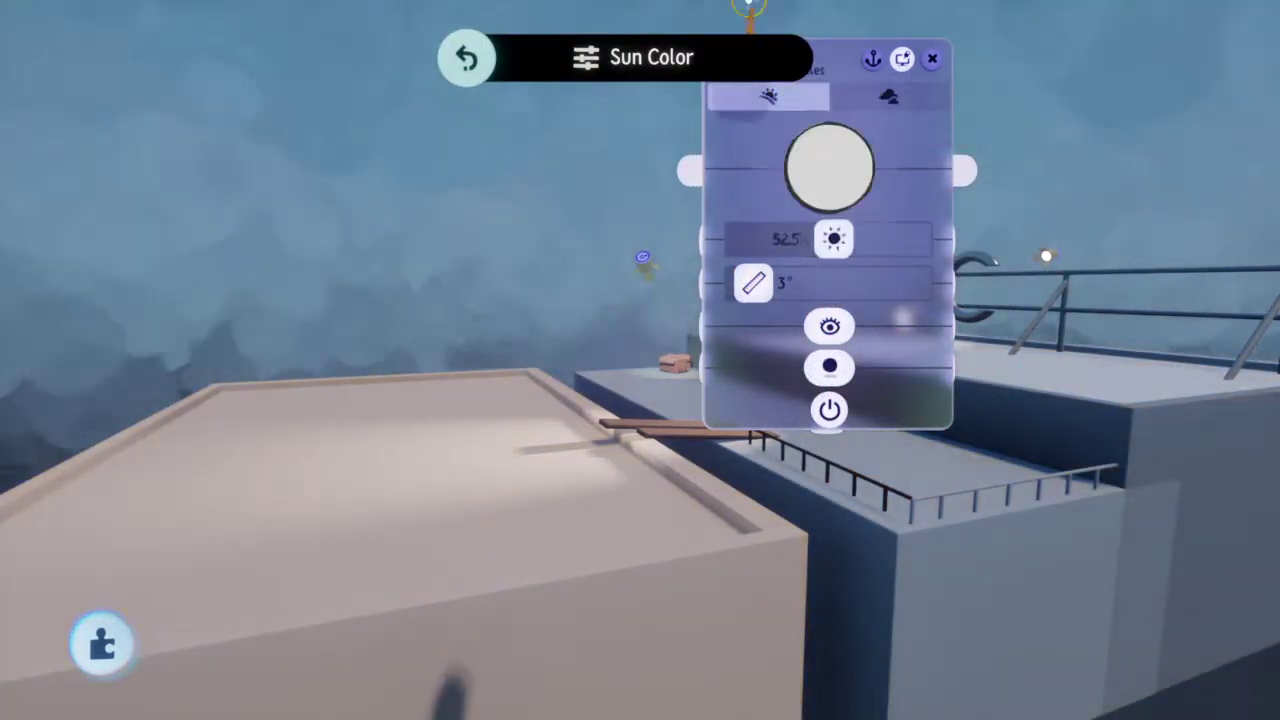
pyautogui.click(932, 58)
pyautogui.hotkey('ctrl', 'z')
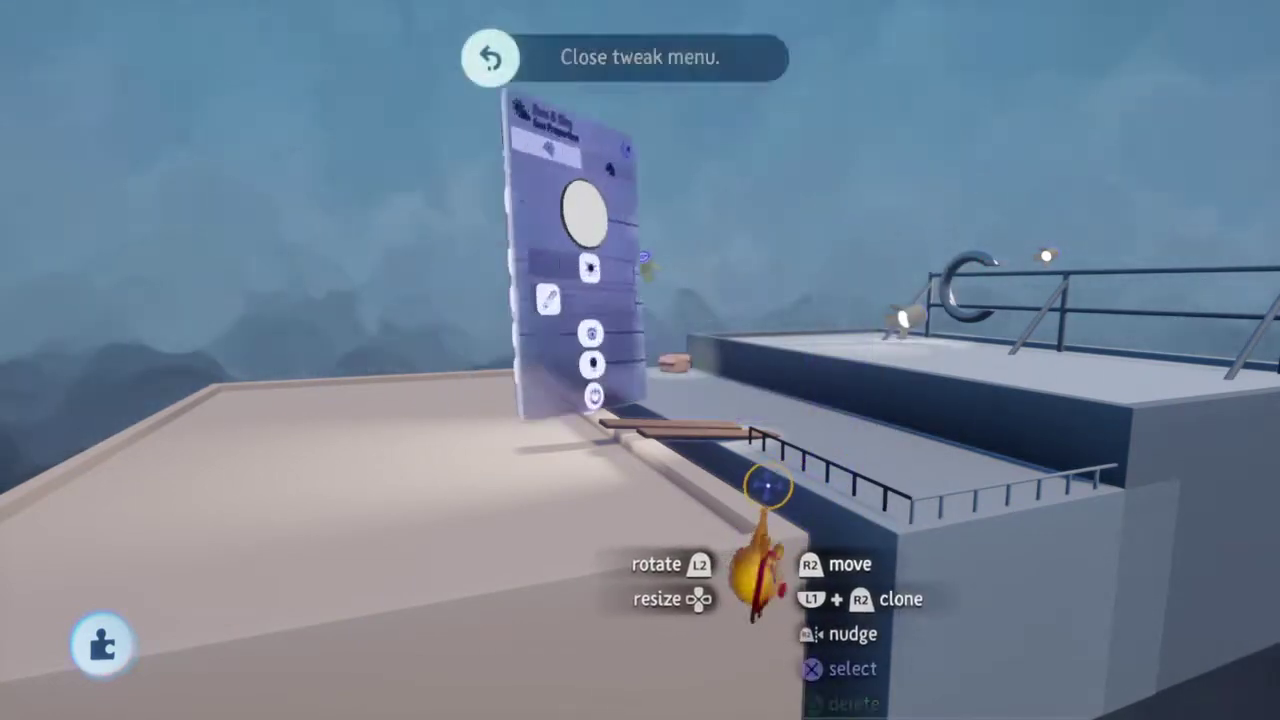
pyautogui.scroll(-3, 704, 462)
pyautogui.hotkey('ctrl', 'z')
pyautogui.hotkey('ctrl', 'z')
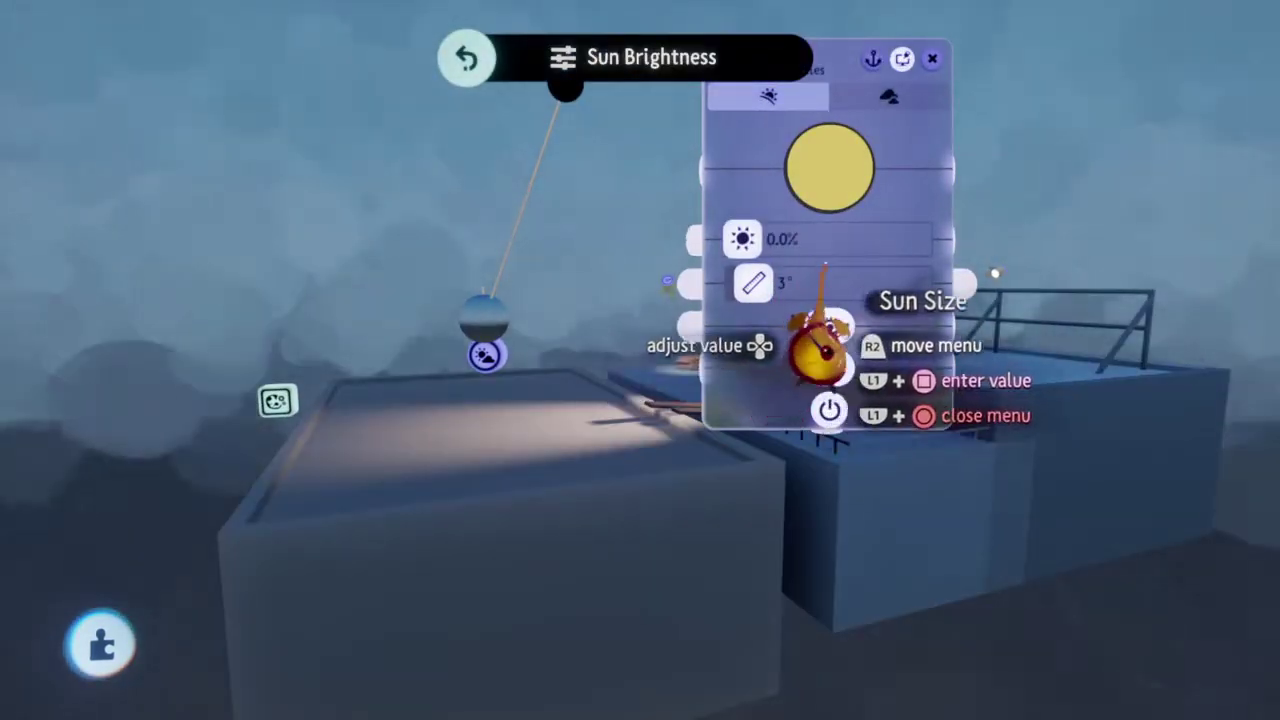
pyautogui.press('Escape')
# Step: Place a Grade & Effects gadget beside the Sun & Sky gadget over the rooftop
pyautogui.scroll(4, 705, 390)
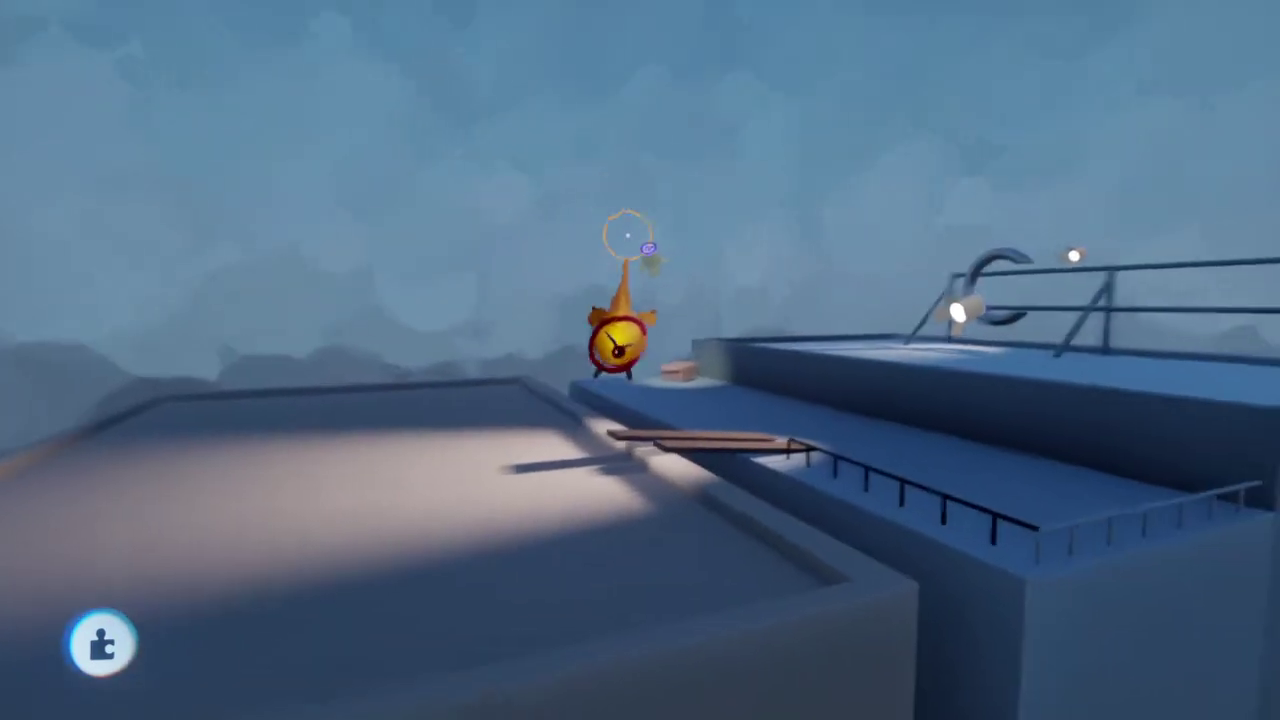
pyautogui.moveTo(628, 234); pyautogui.dragTo(580, 310)
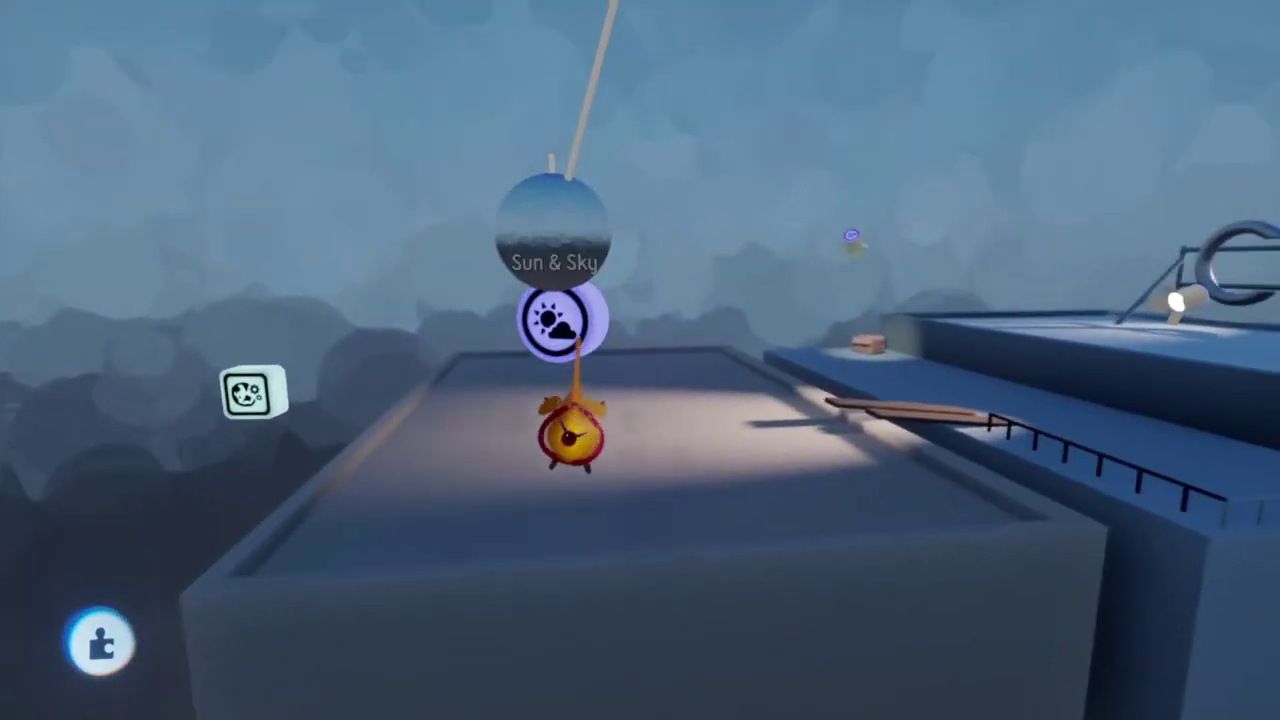
pyautogui.moveTo(562, 322); pyautogui.dragTo(623, 335)
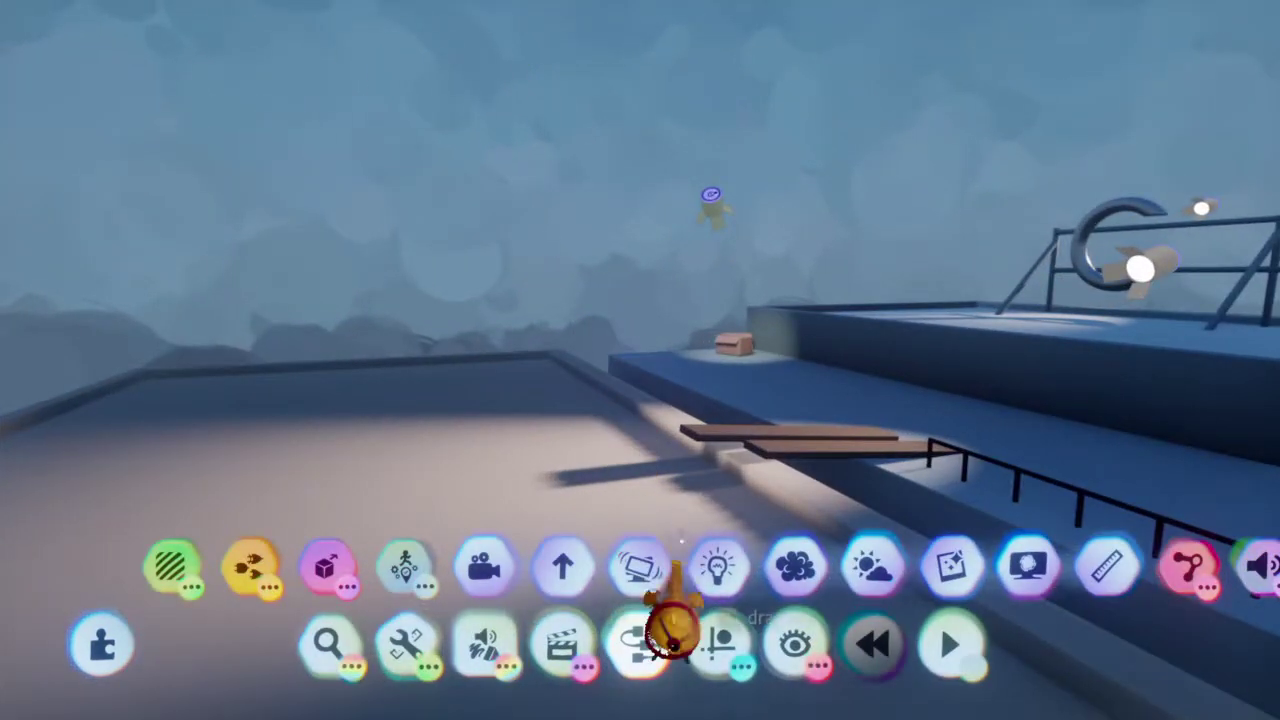
pyautogui.click(945, 563)
pyautogui.click(942, 585)
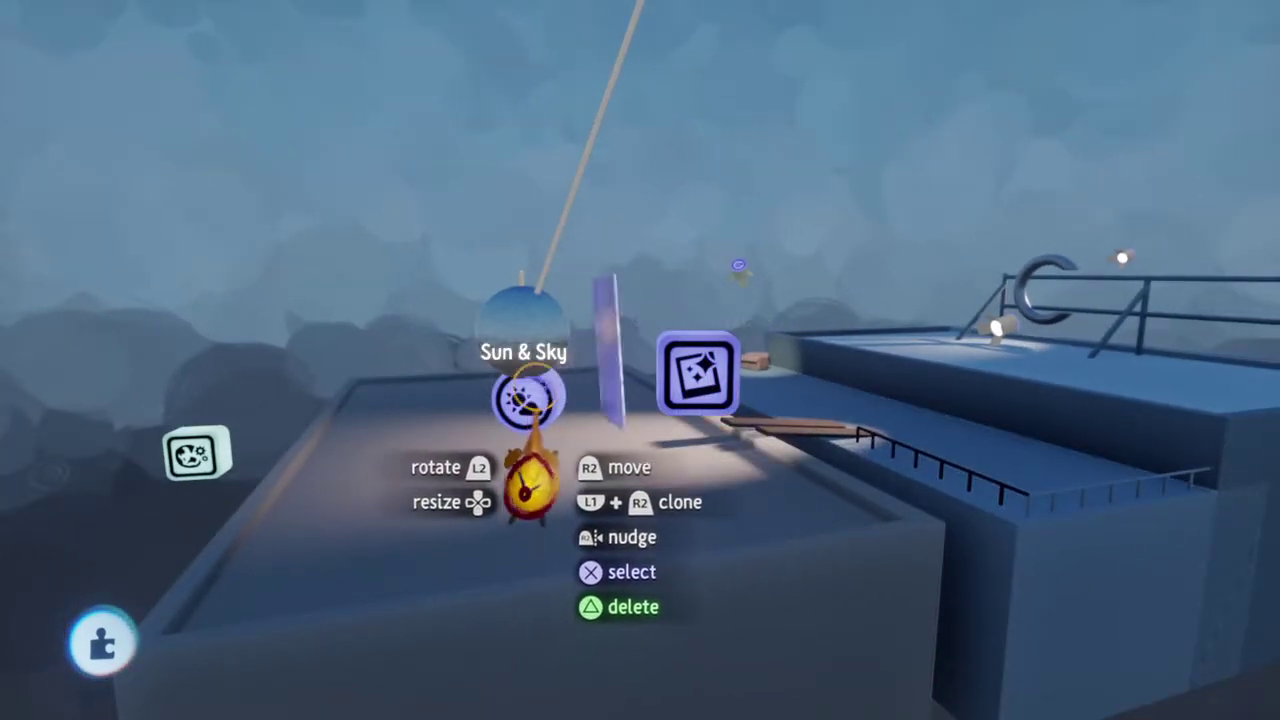
# Step: Set the sky style to 9 in the Sun & Sky gadget's Sky Properties and try a sky brightness of 48%, undoing the brightness change
pyautogui.click(527, 400)
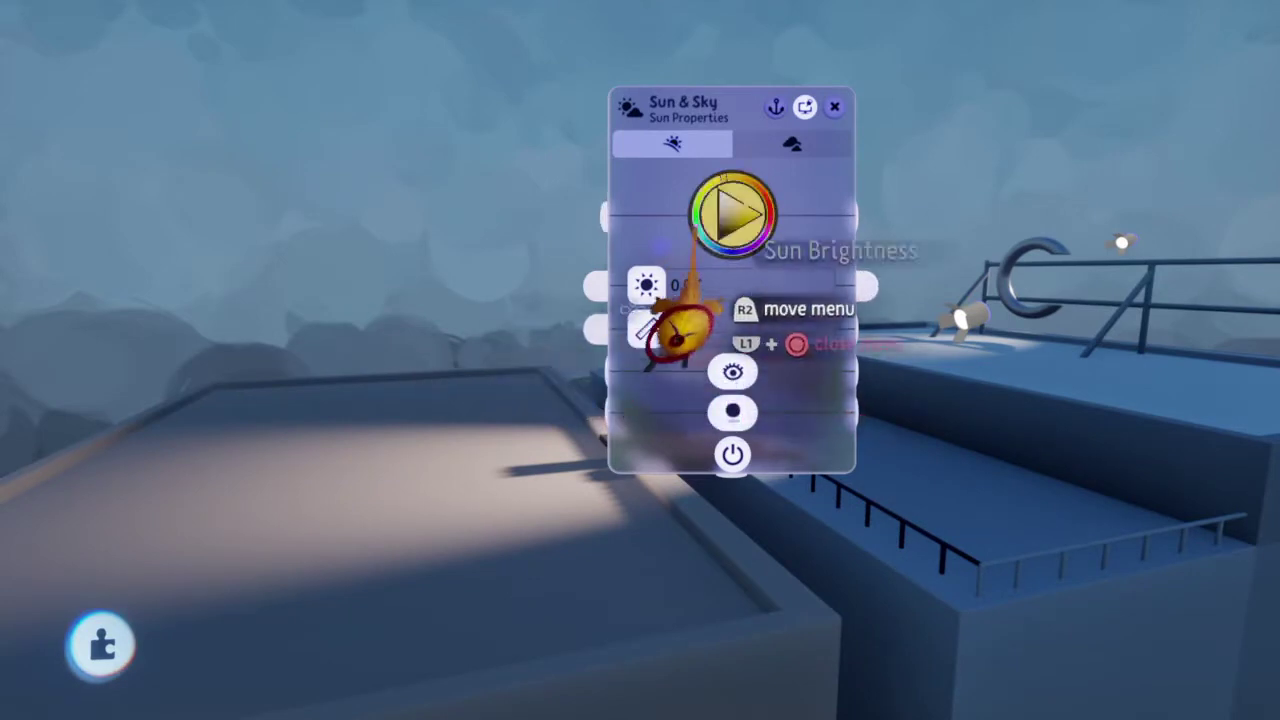
pyautogui.click(792, 145)
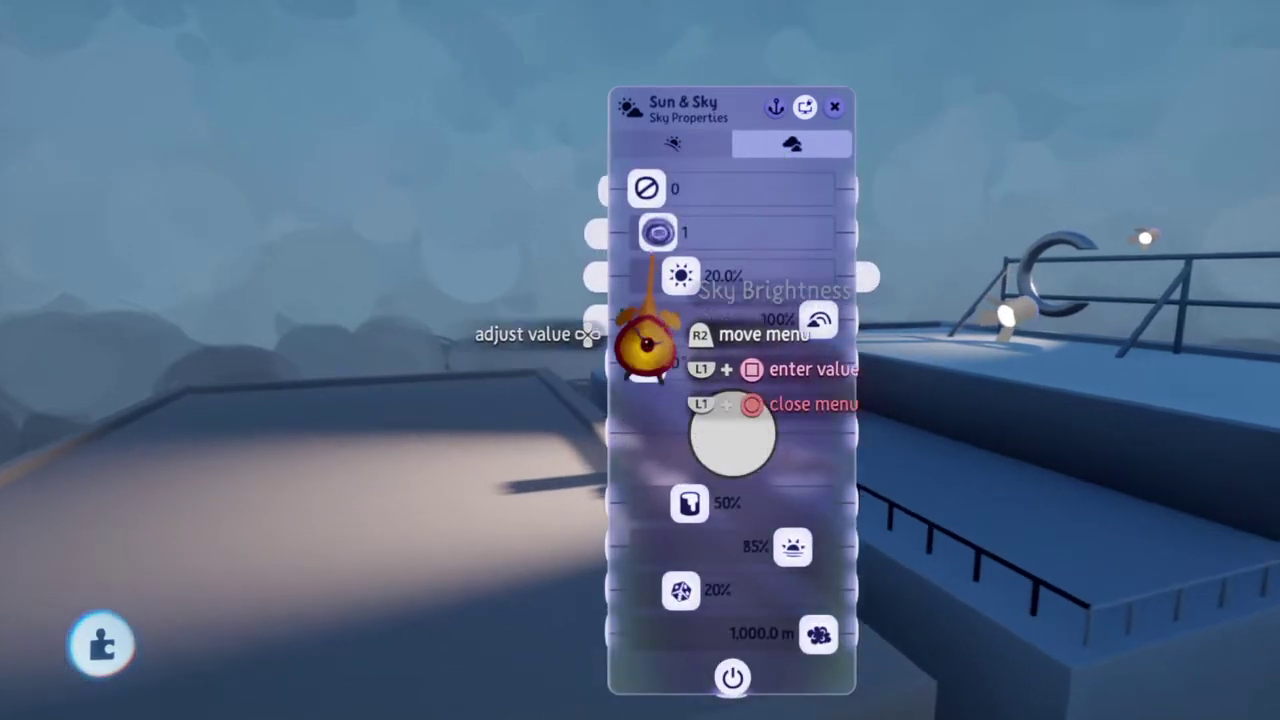
pyautogui.moveTo(657, 232); pyautogui.dragTo(749, 230)
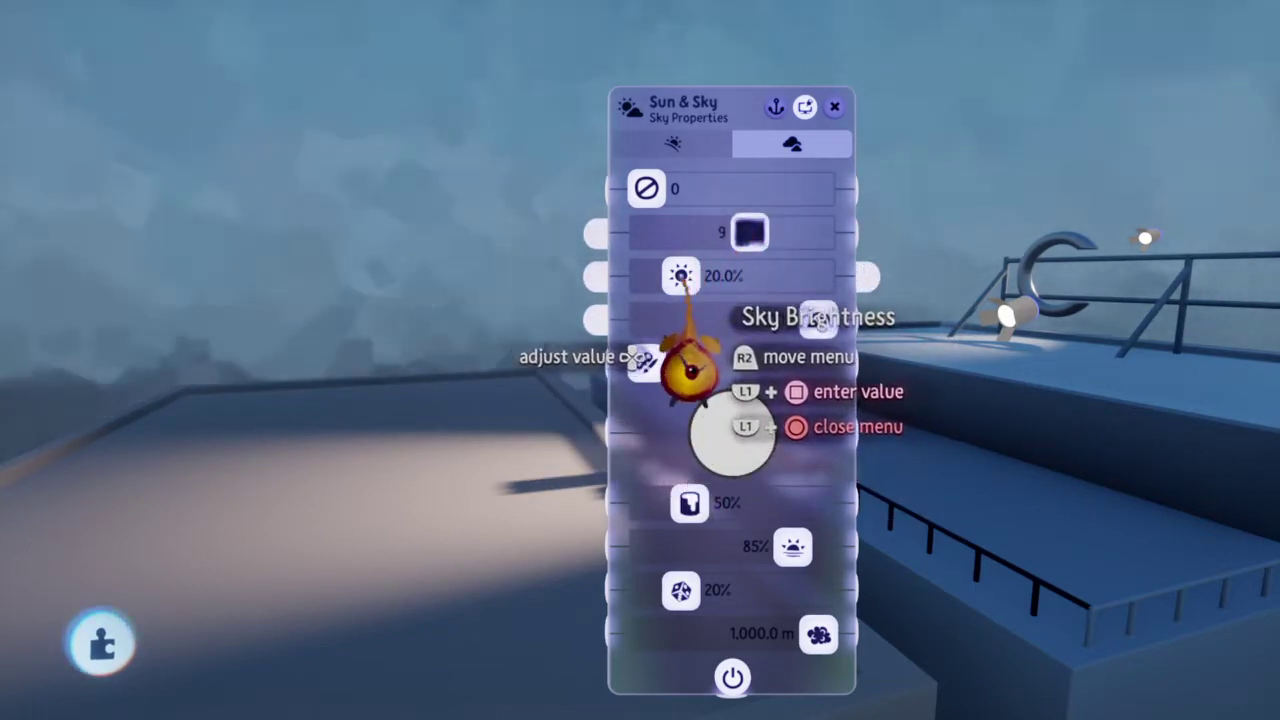
pyautogui.moveTo(694, 366); pyautogui.dragTo(737, 371)
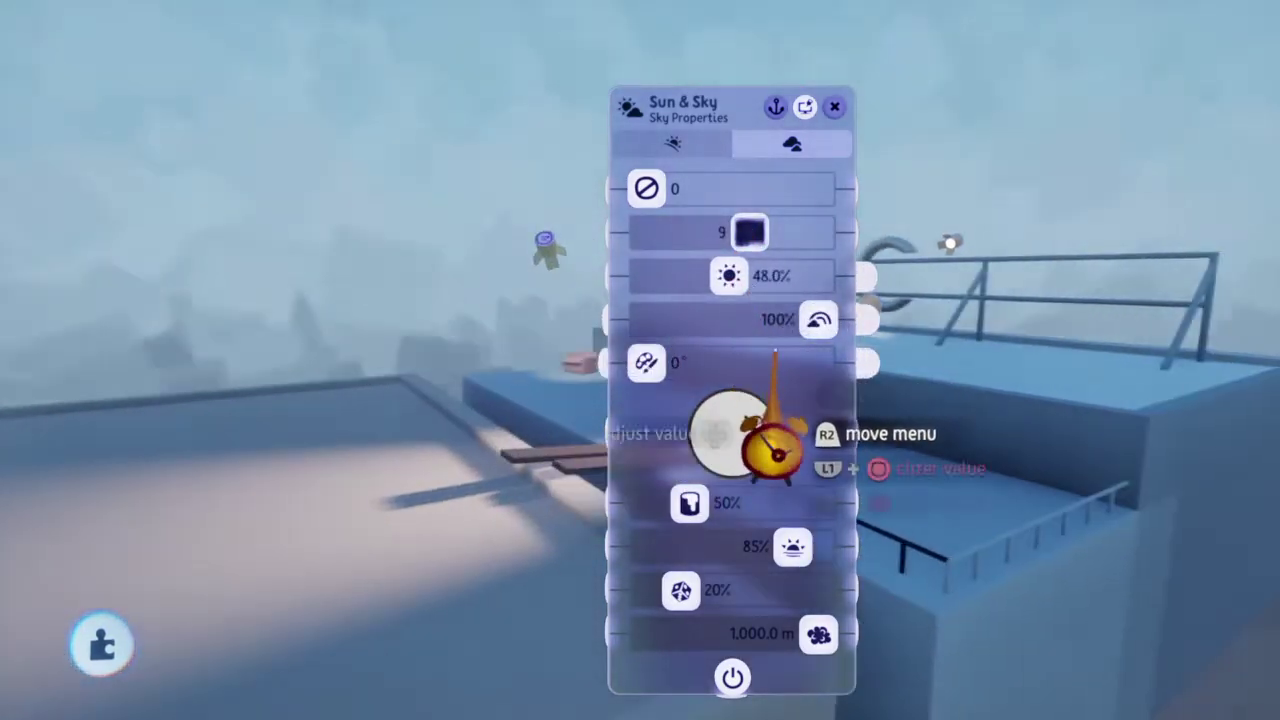
pyautogui.hotkey('ctrl', 'z')
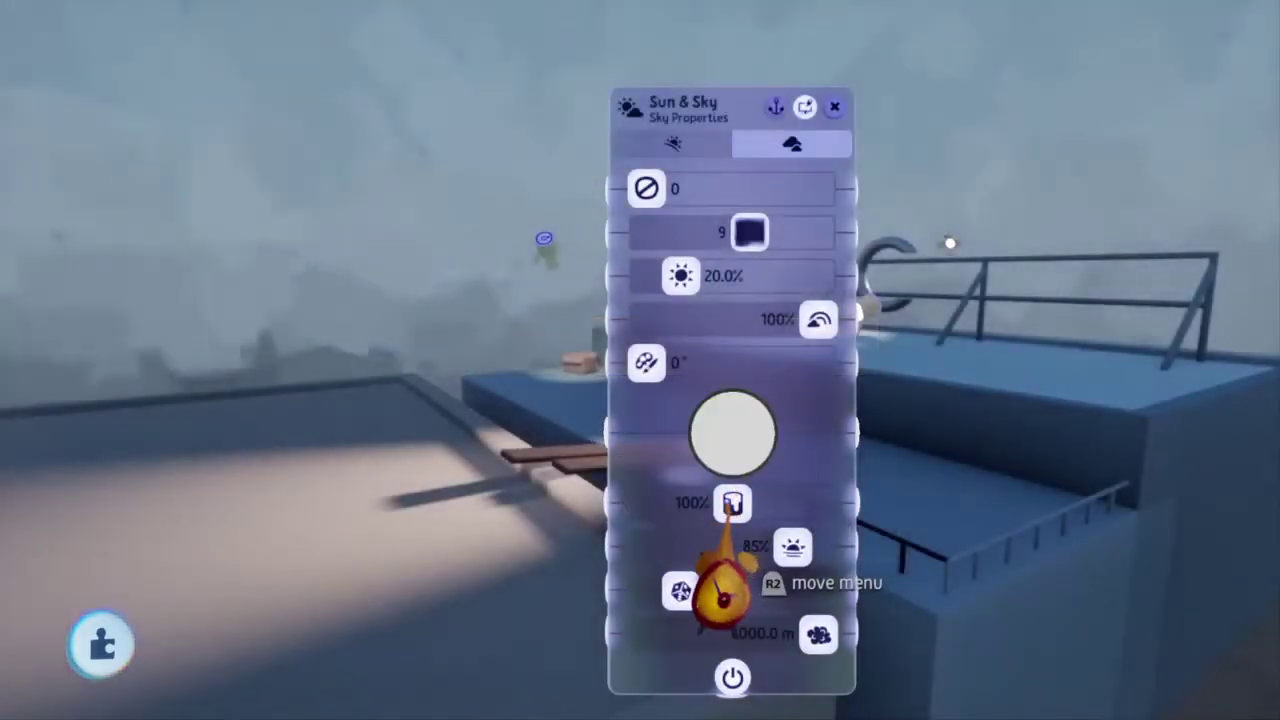
# Step: Set the horizon definition and fleck shade randomness to 0% and reduce the sky saturation to 72%
pyautogui.moveTo(778, 550); pyautogui.dragTo(606, 556)
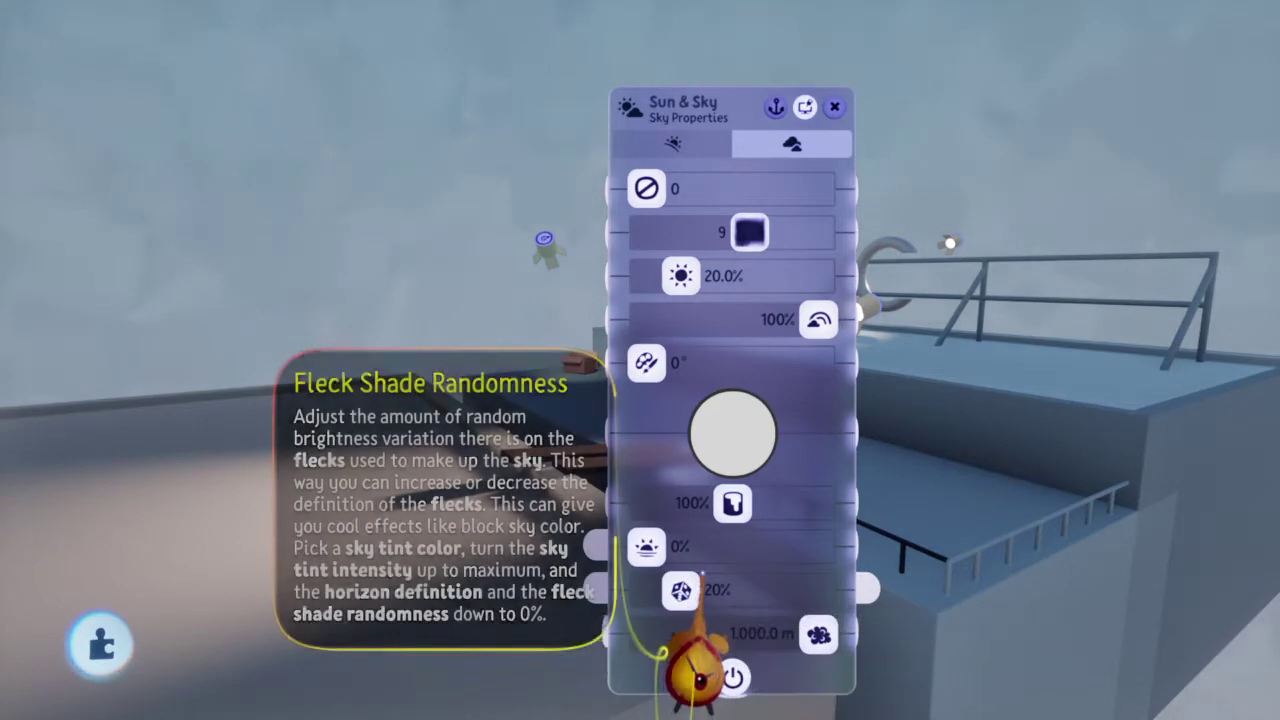
pyautogui.moveTo(684, 598); pyautogui.dragTo(654, 596)
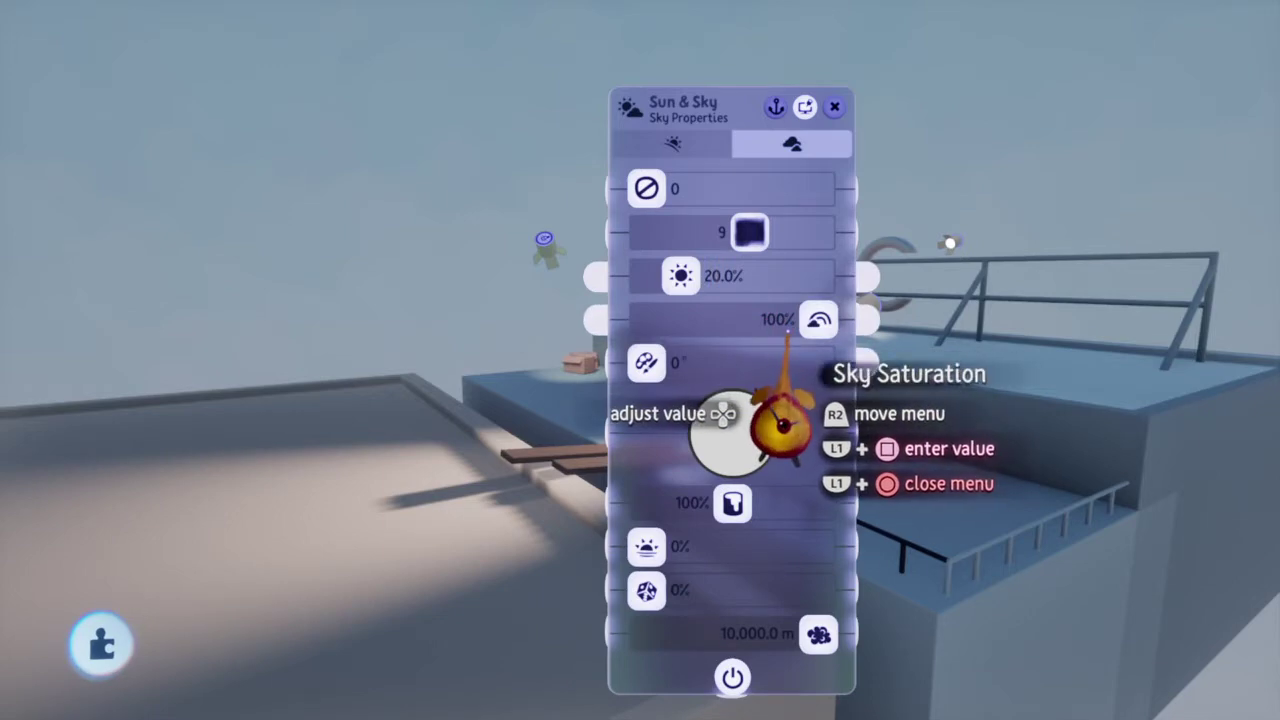
pyautogui.moveTo(757, 414); pyautogui.dragTo(740, 428)
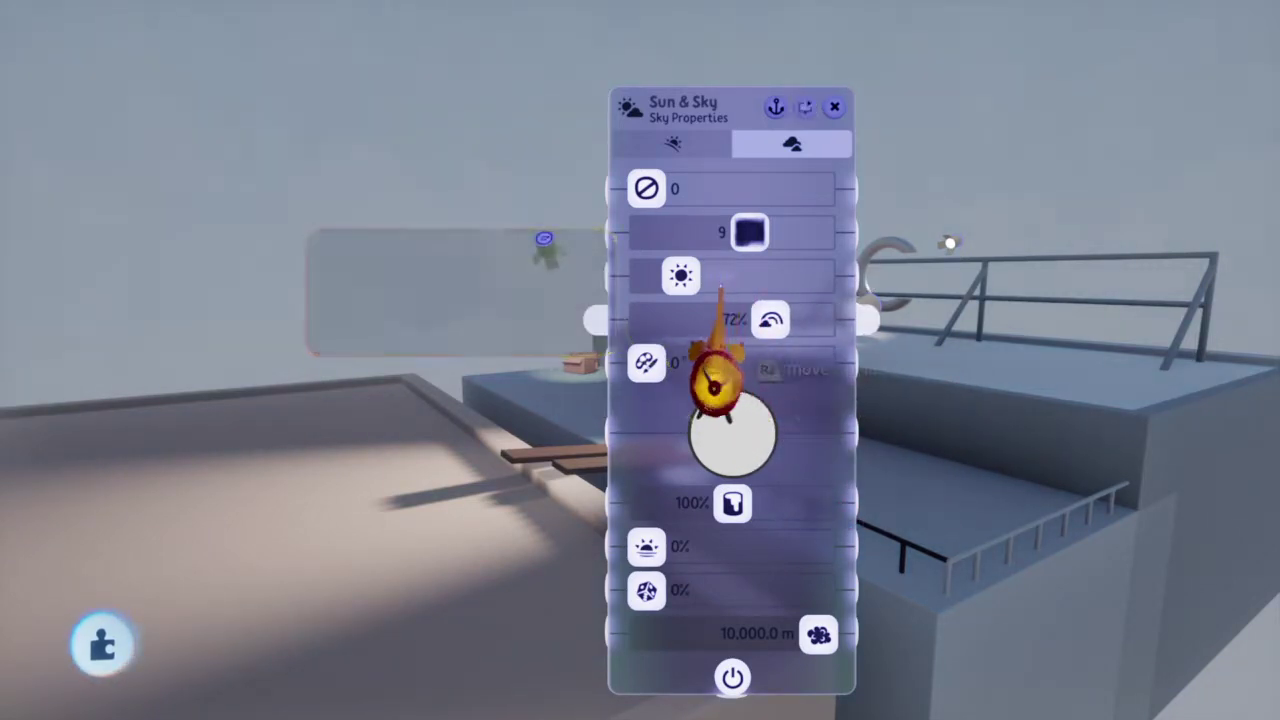
# Step: Close the Sun & Sky properties, return the creation to edit mode and open the Grade & Effects properties
pyautogui.press('Escape')
pyautogui.press('Escape')
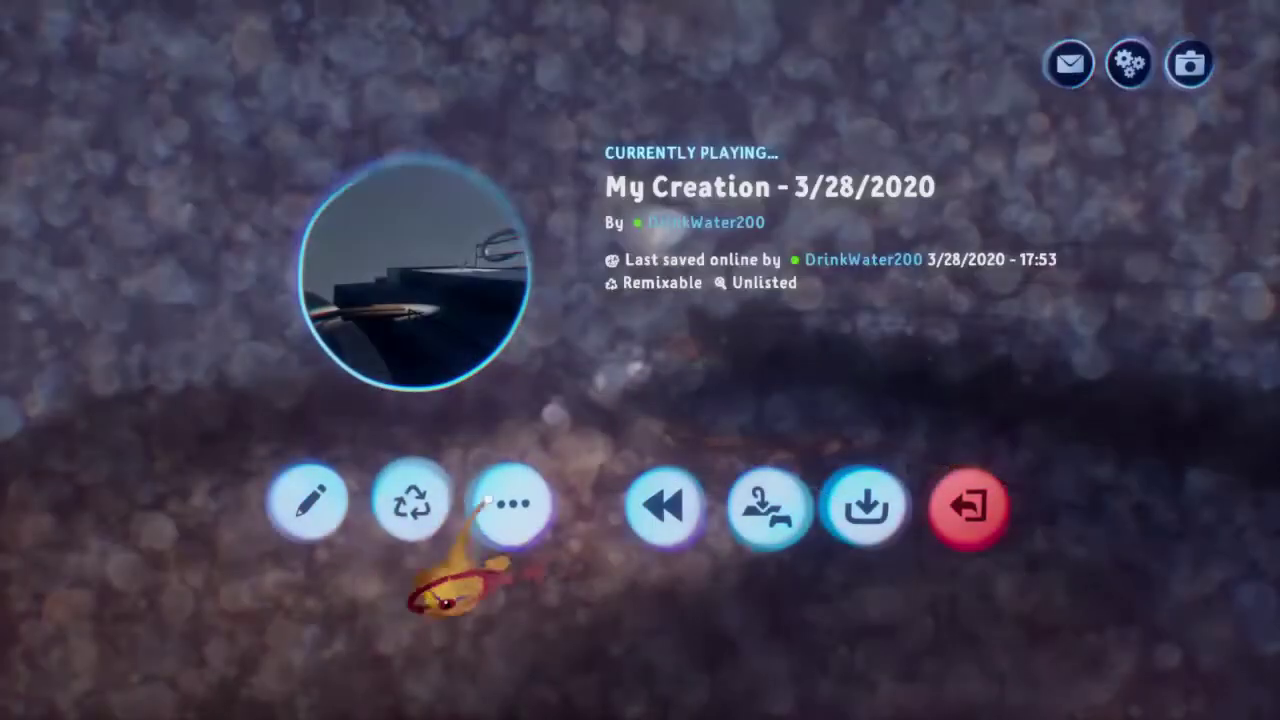
pyautogui.click(306, 503)
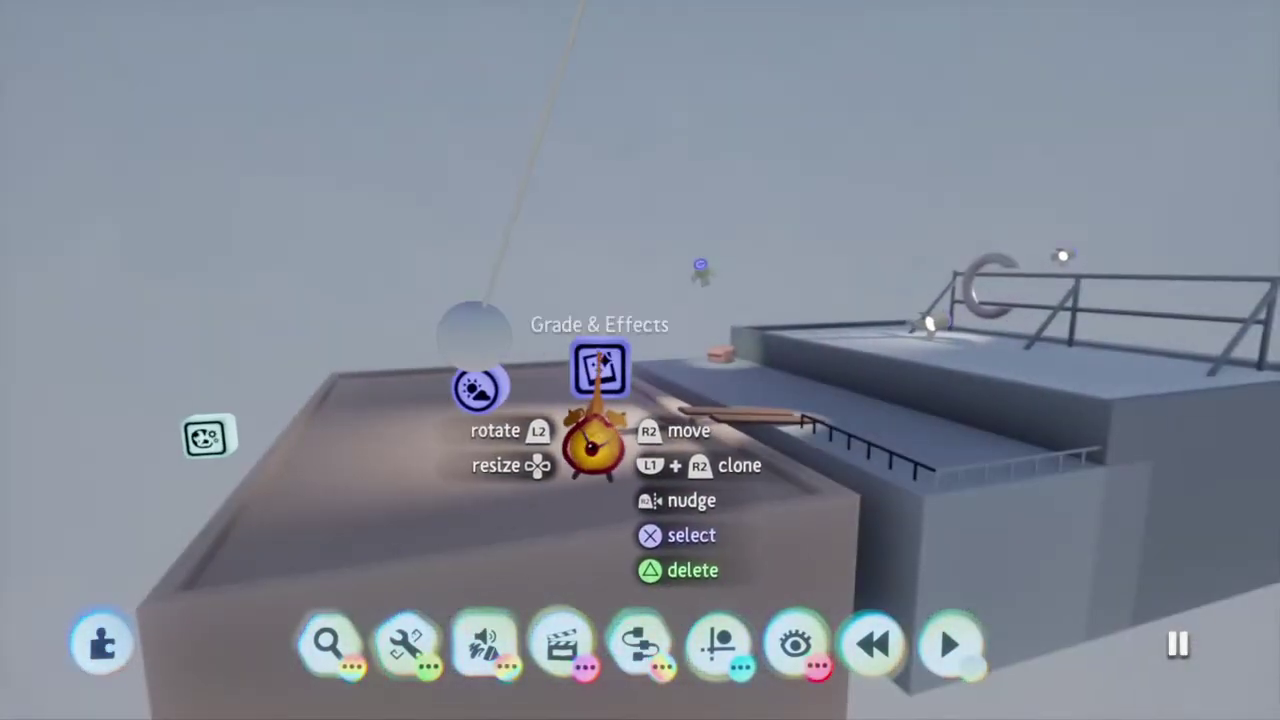
pyautogui.click(600, 370)
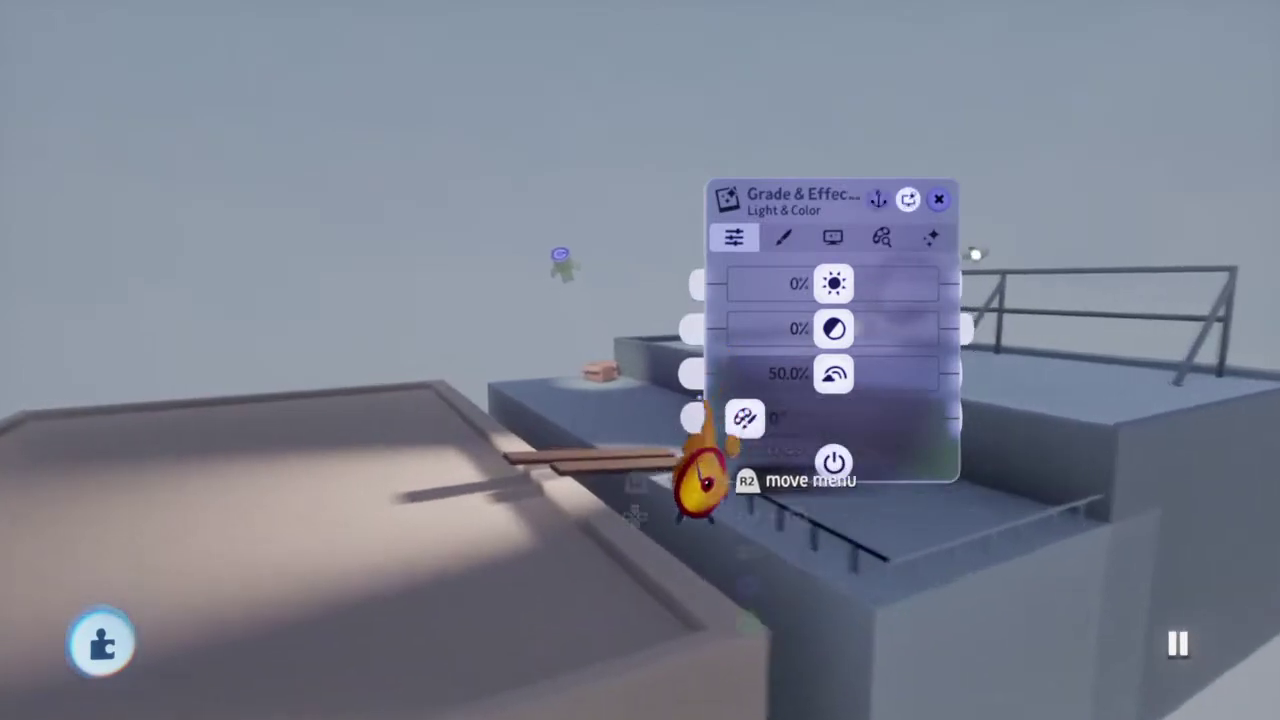
# Step: Try raising and lowering the brightness in the Light & Color settings of Grade & Effects
pyautogui.moveTo(834, 284); pyautogui.dragTo(846, 284)
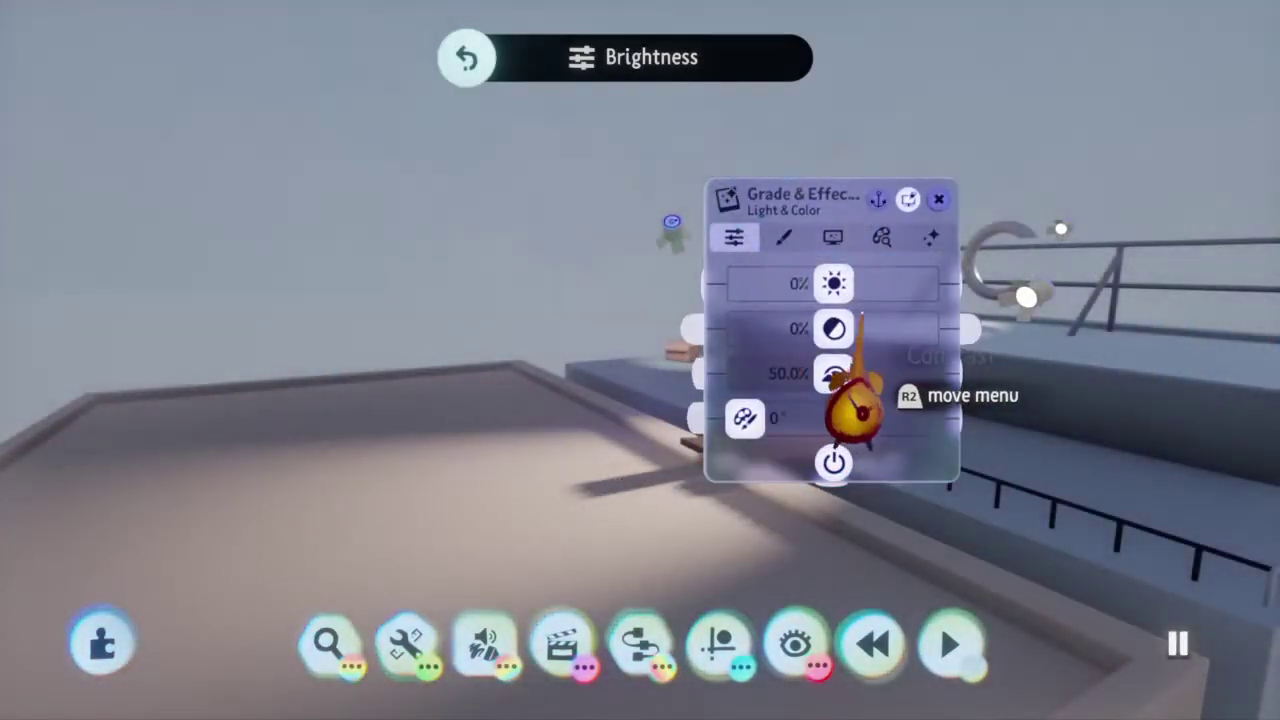
pyautogui.moveTo(833, 283); pyautogui.dragTo(769, 283)
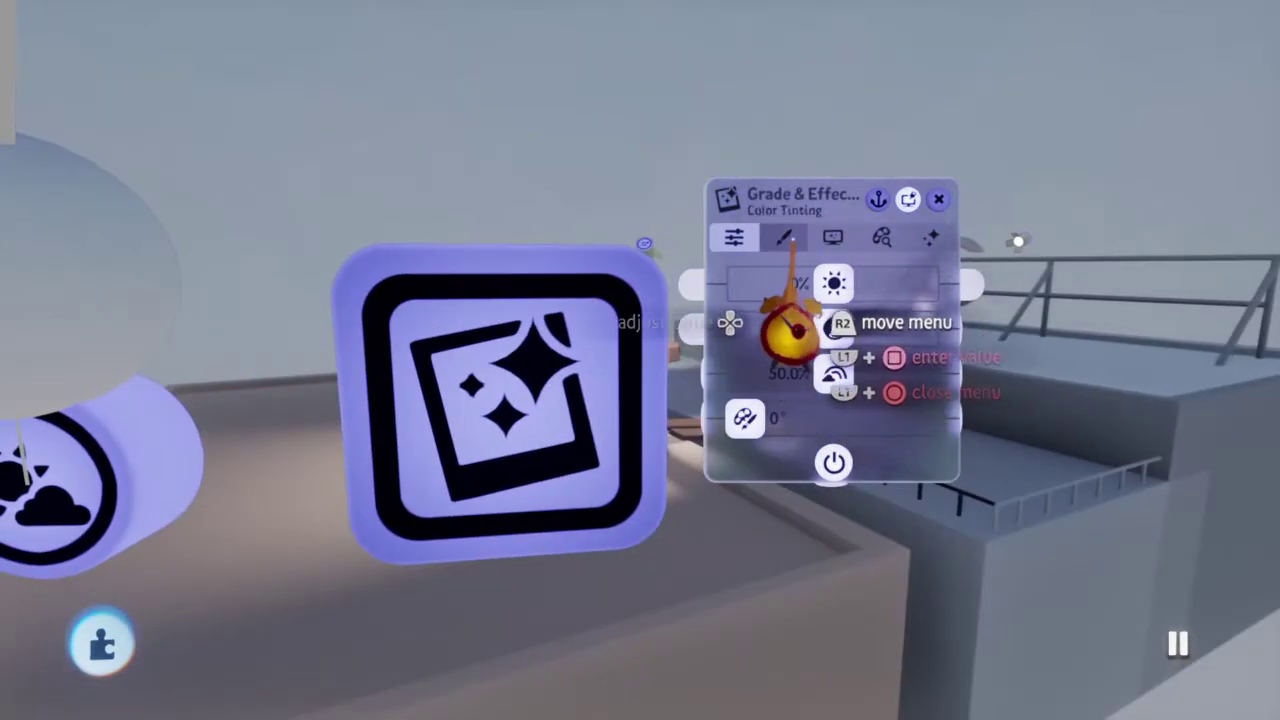
# Step: Open the Screen Effects settings of Grade & Effects, try the bloom at 100% and 0%, and settle on about 48%
pyautogui.click(785, 240)
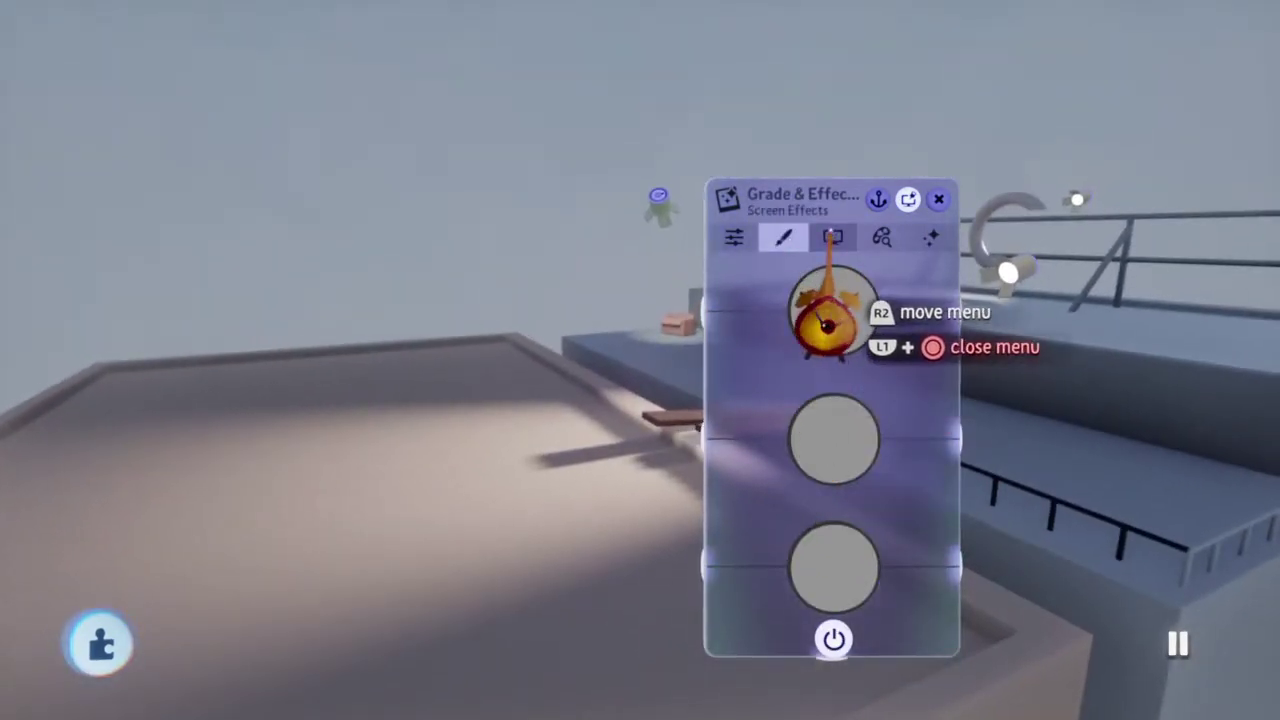
pyautogui.click(832, 237)
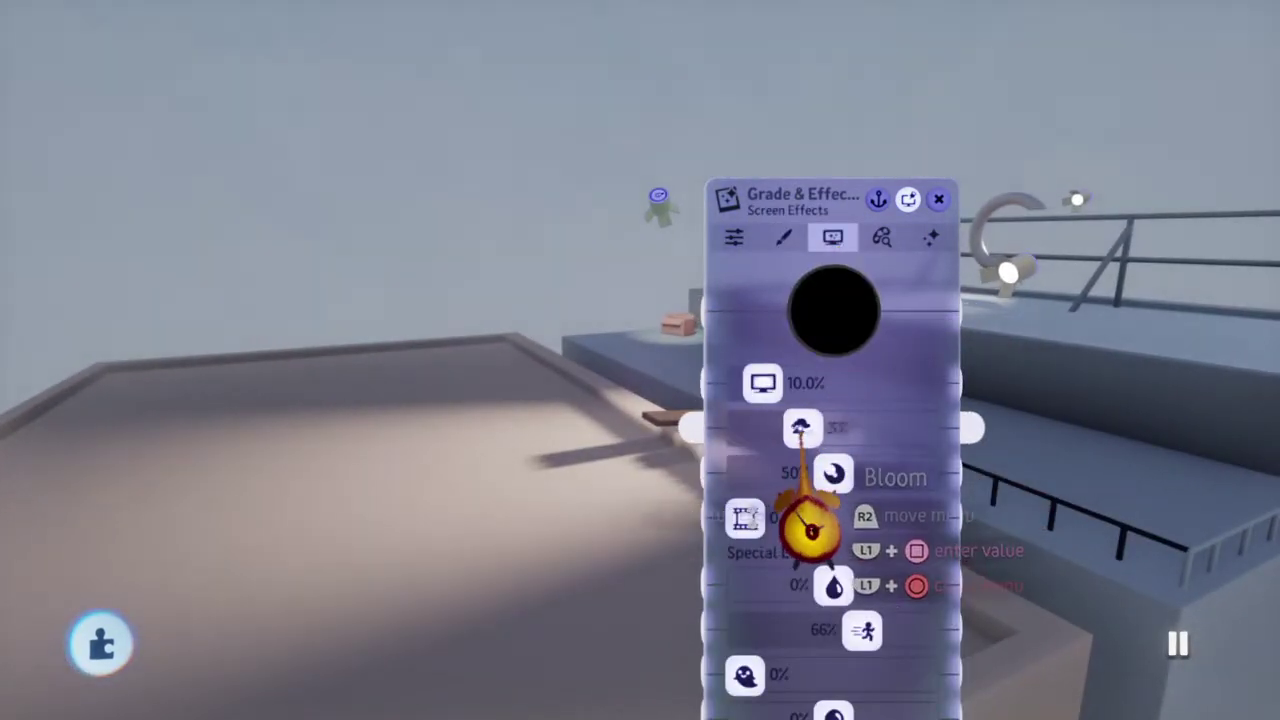
pyautogui.moveTo(835, 520); pyautogui.dragTo(993, 545)
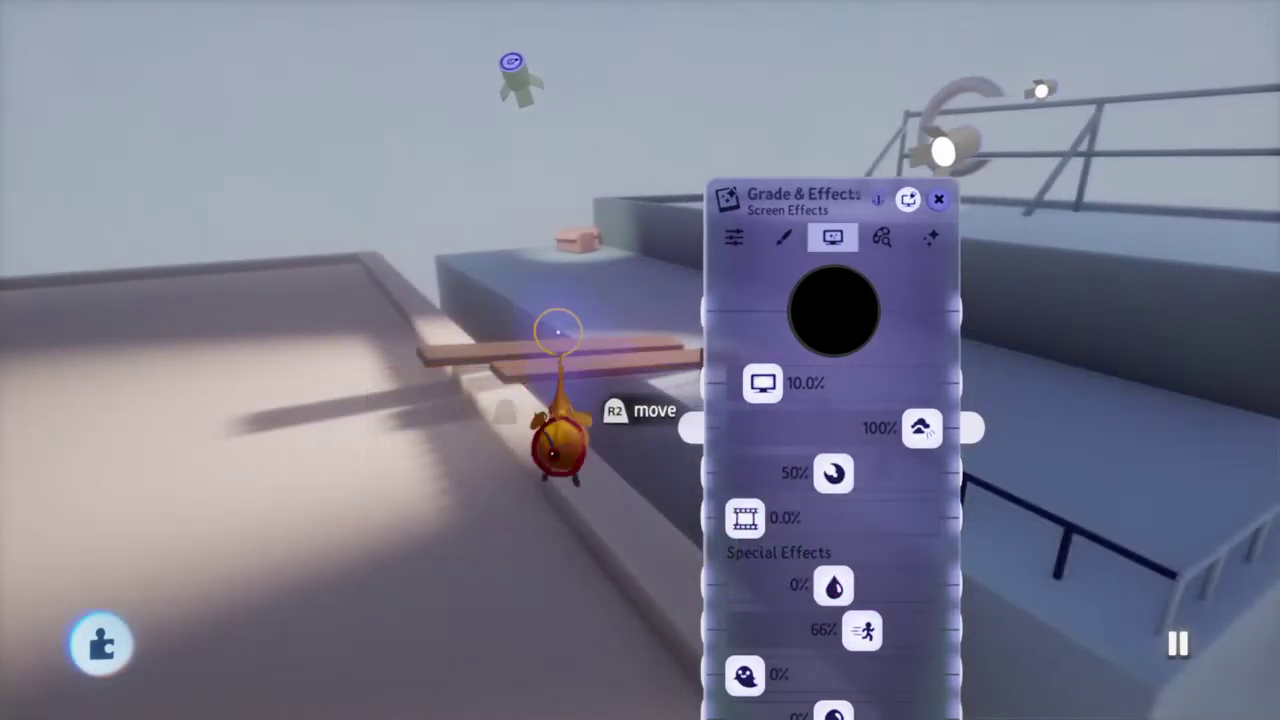
pyautogui.moveTo(790, 405); pyautogui.dragTo(560, 505)
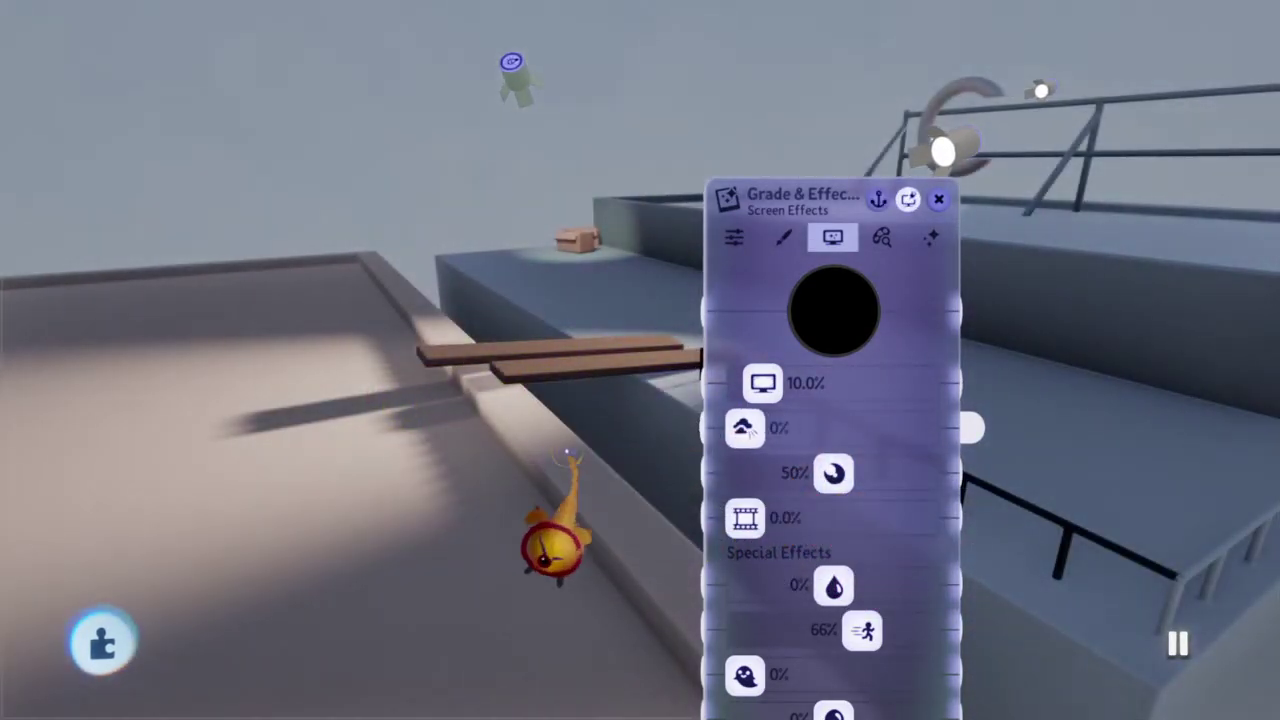
pyautogui.moveTo(745, 430); pyautogui.dragTo(920, 430)
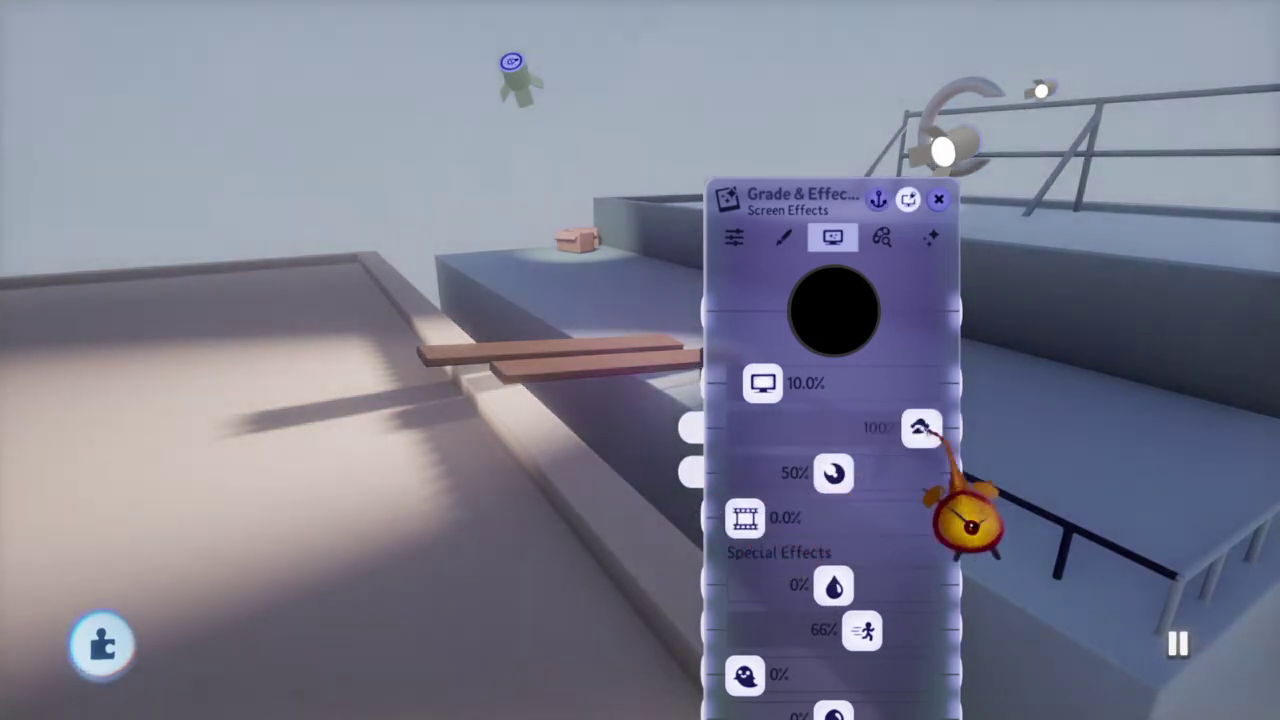
pyautogui.moveTo(1030, 515); pyautogui.dragTo(557, 495)
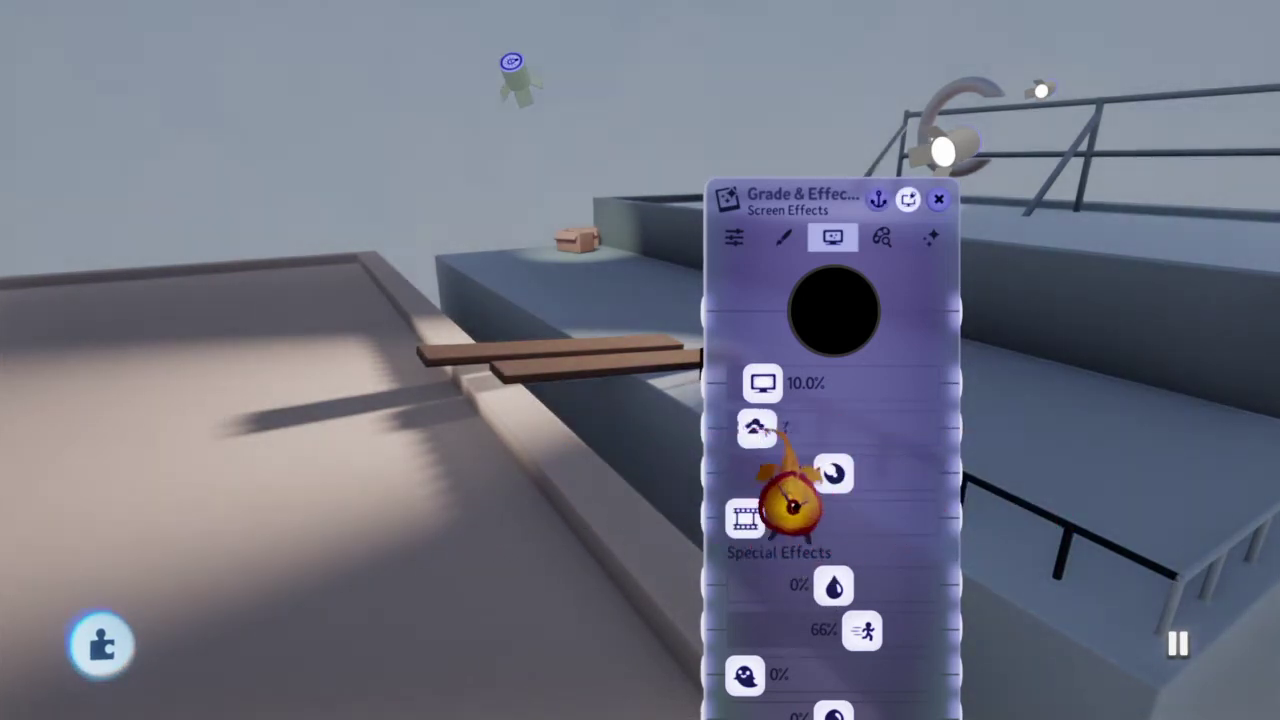
pyautogui.moveTo(757, 428); pyautogui.dragTo(838, 428)
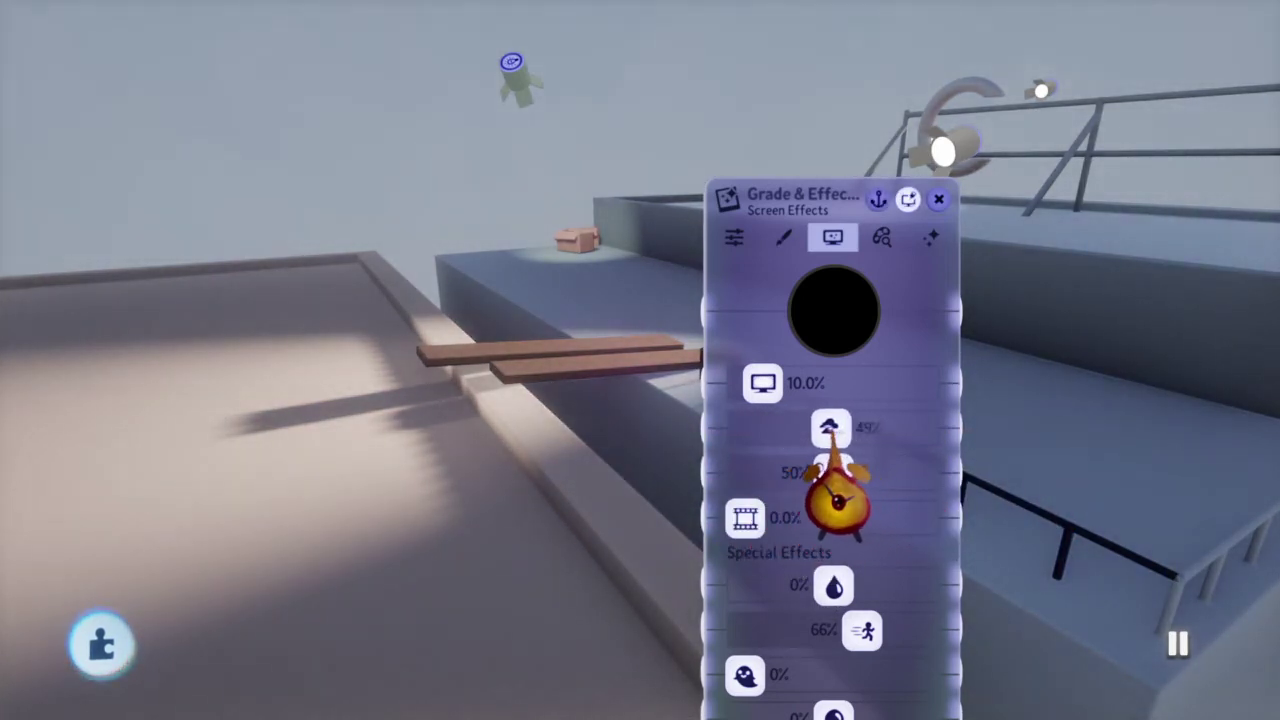
# Step: Set the crescent-icon effect to 0%, the droplet special effect to -100% and the running-figure effect to 48%, and reposition the settings menu
pyautogui.moveTo(855, 500); pyautogui.dragTo(625, 585)
pyautogui.moveTo(828, 586); pyautogui.dragTo(622, 640)
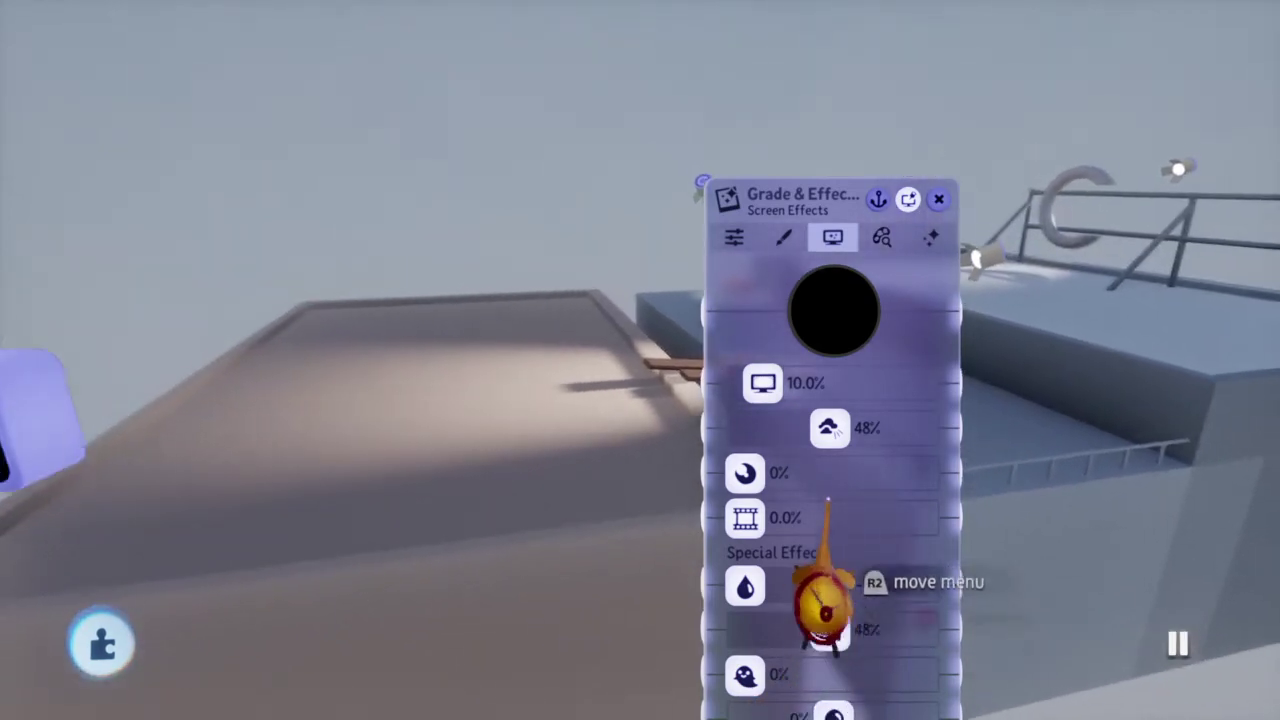
pyautogui.moveTo(751, 294); pyautogui.dragTo(690, 172)
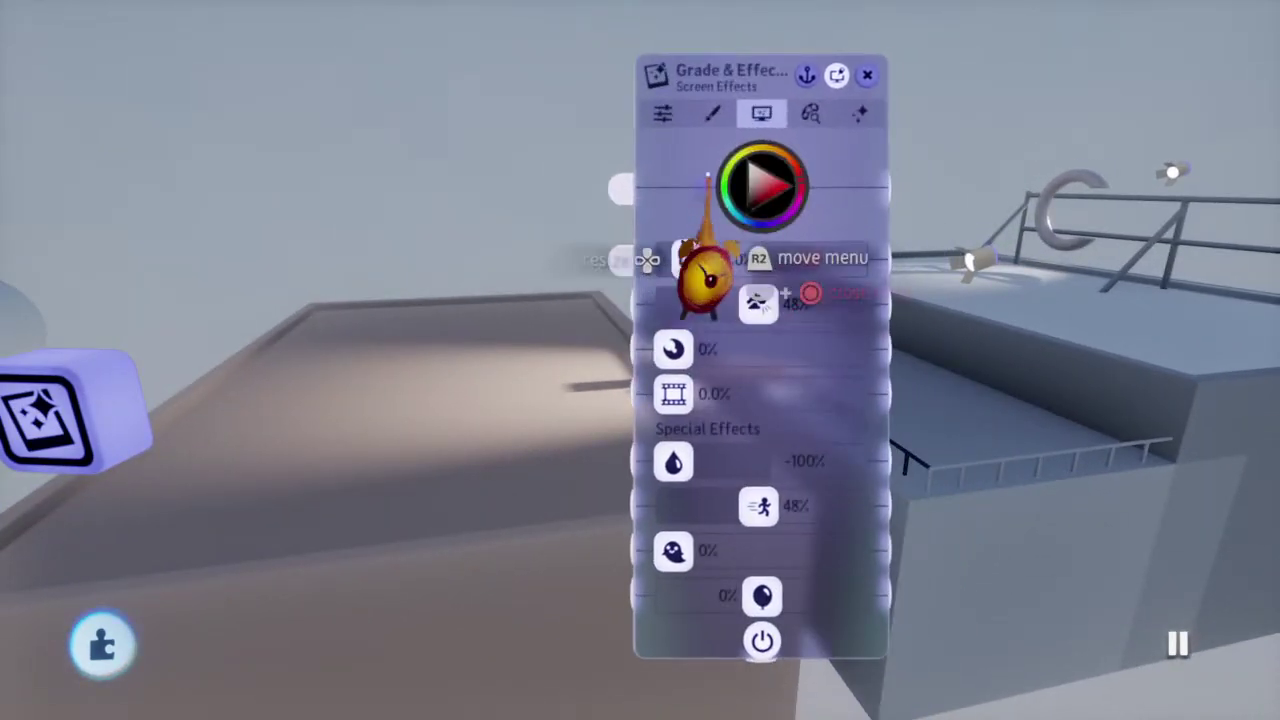
# Step: Show the Color Tinting settings, preview the scene in play mode and return to edit mode
pyautogui.click(711, 113)
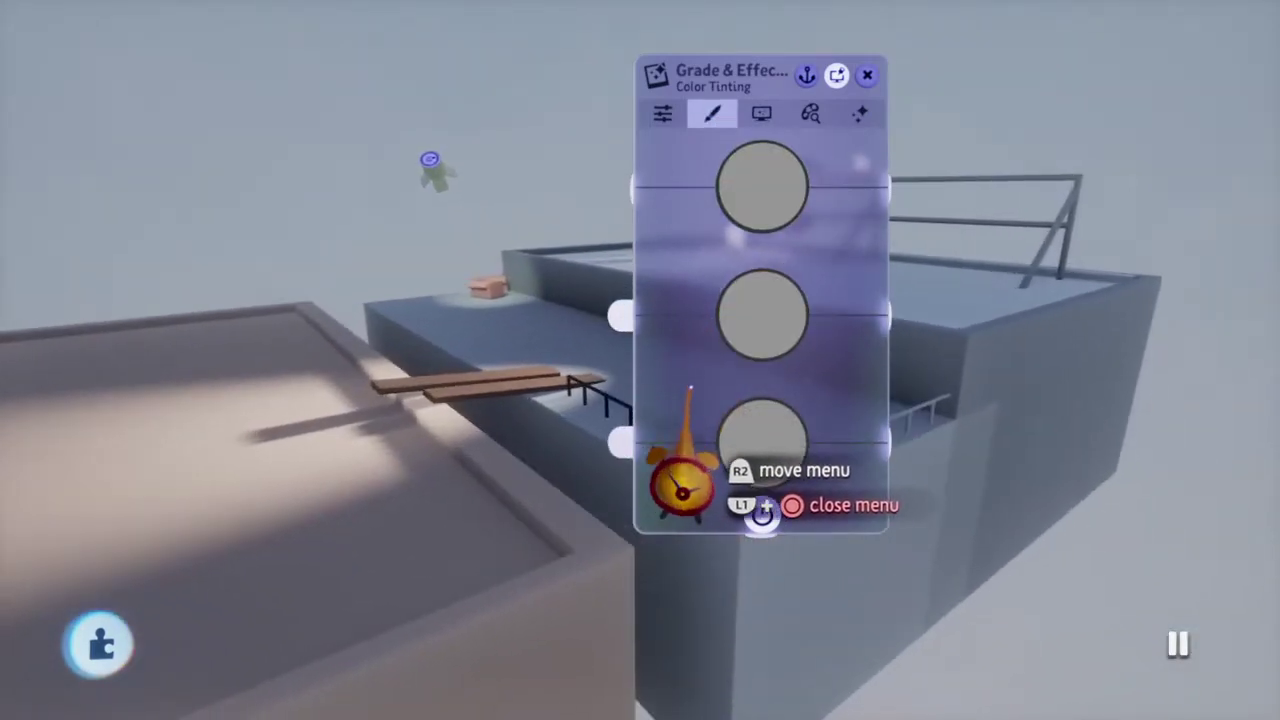
pyautogui.press('Escape')
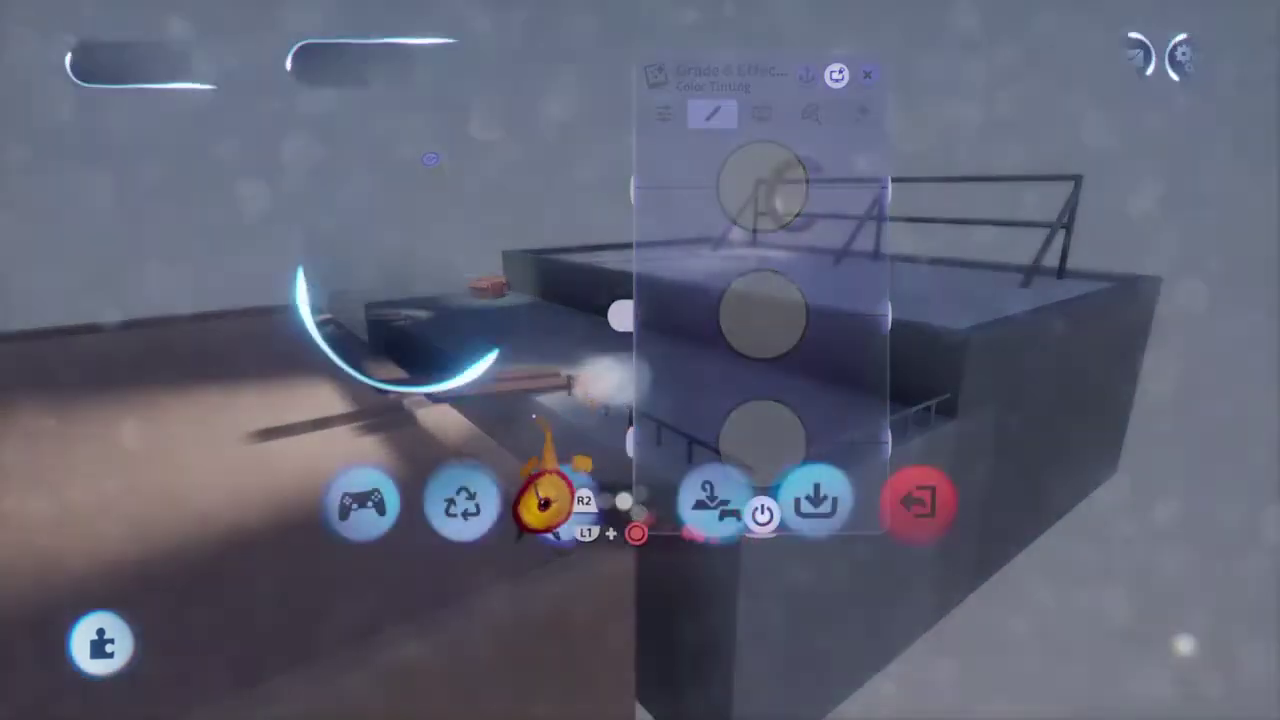
pyautogui.click(350, 509)
pyautogui.press('Escape')
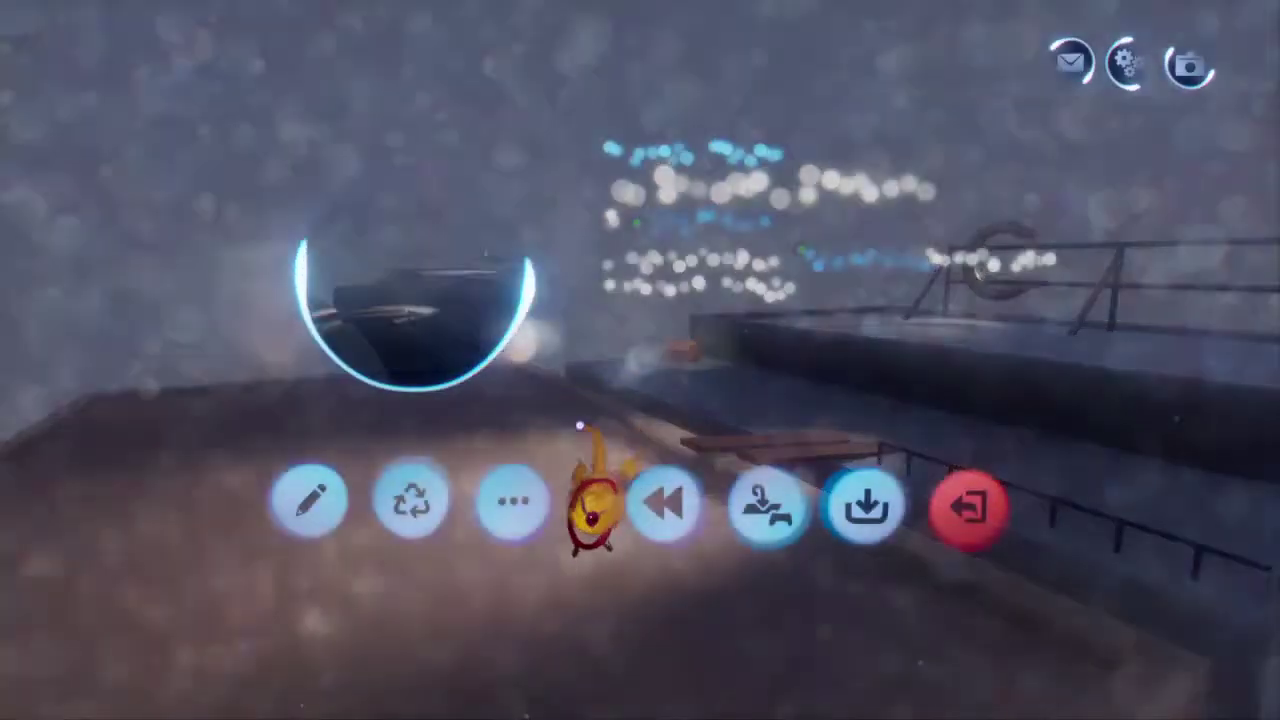
pyautogui.click(306, 500)
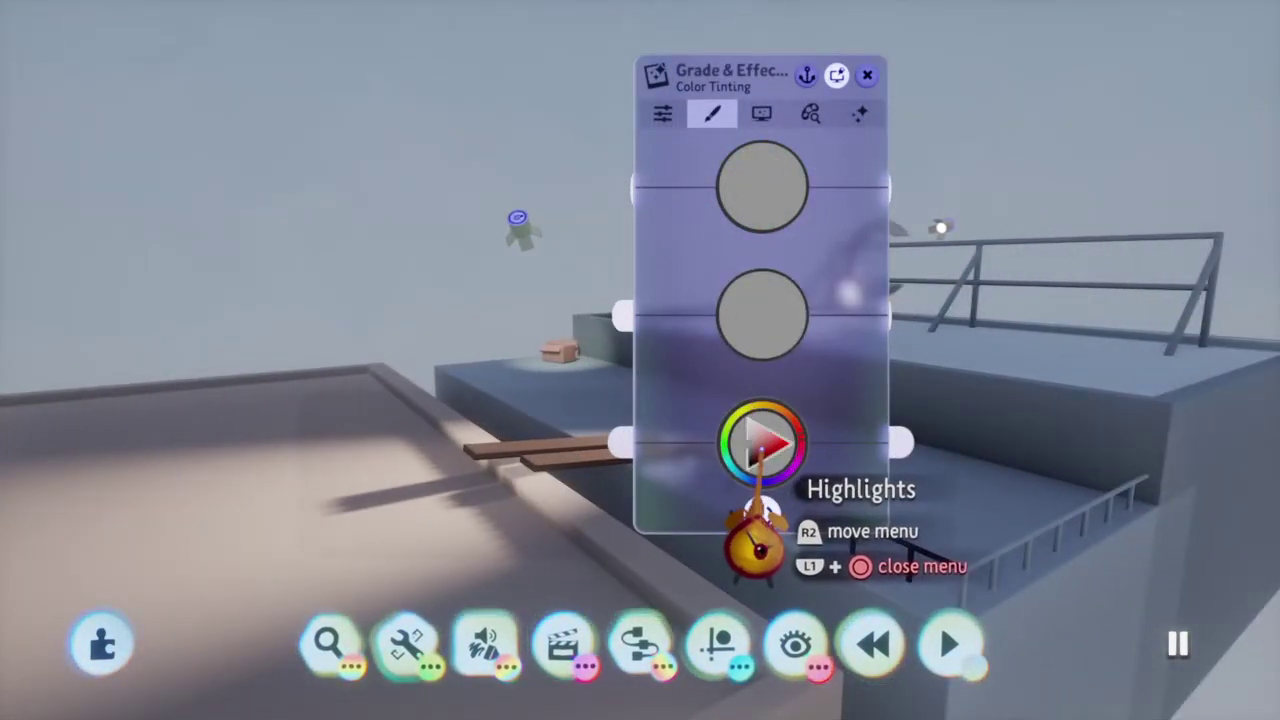
# Step: Try a saturated red tint for the highlights in Color Tinting and undo it
pyautogui.click(762, 450)
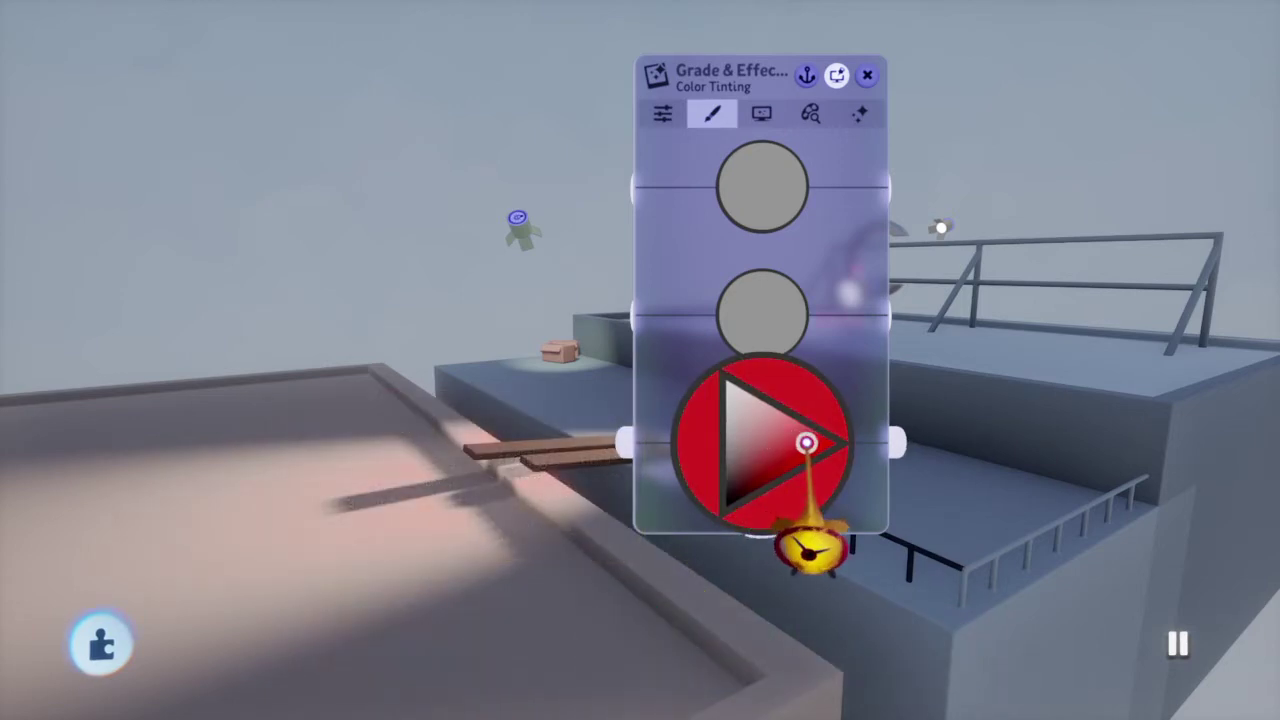
pyautogui.moveTo(813, 438); pyautogui.dragTo(818, 437)
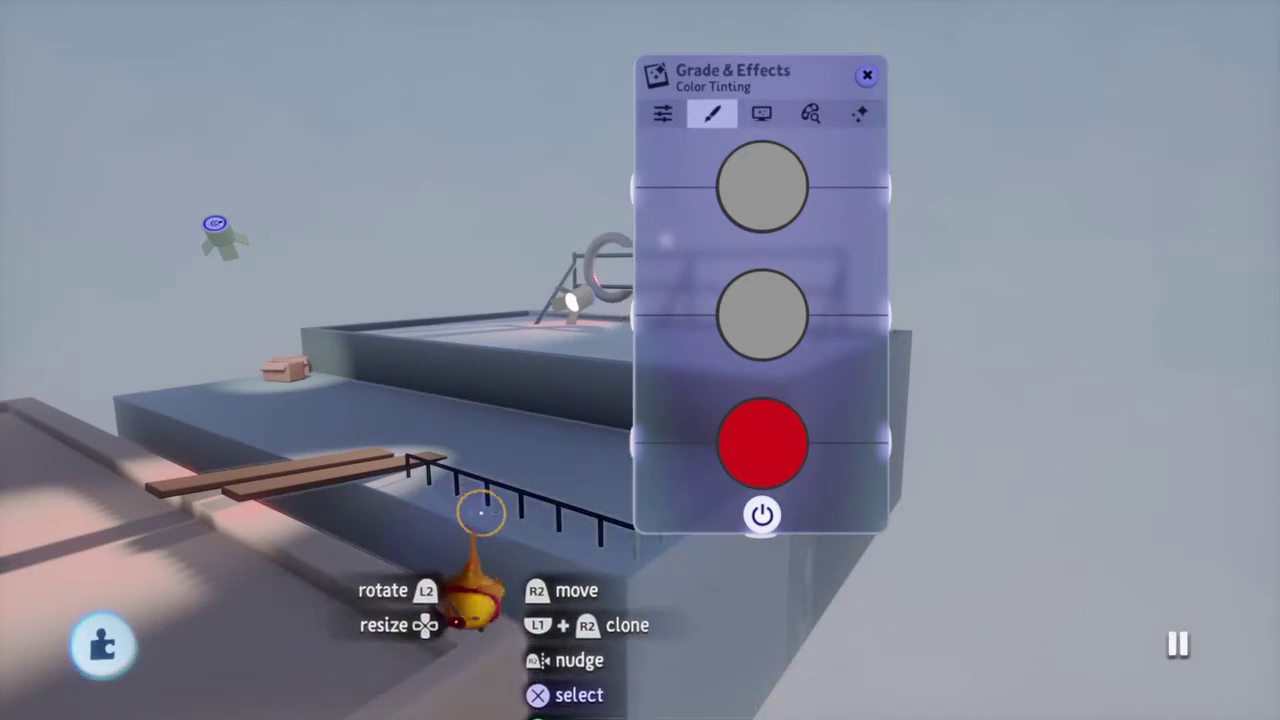
pyautogui.hotkey('ctrl', 'z')
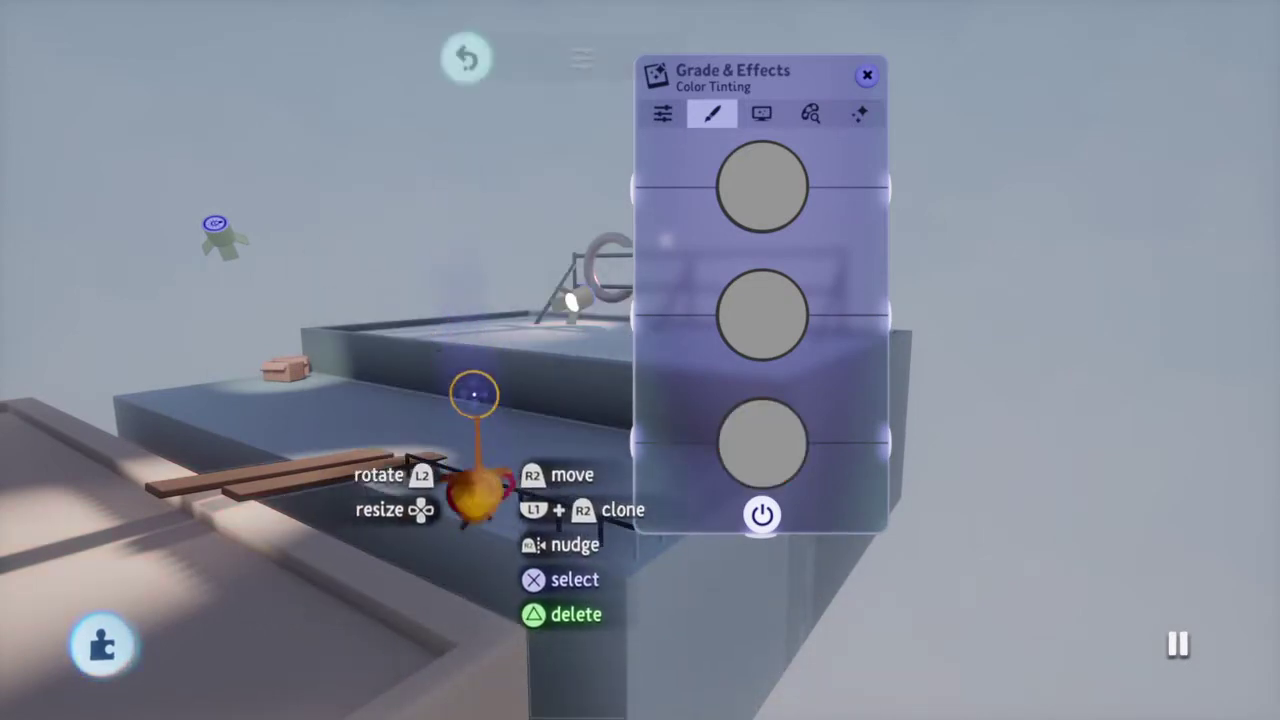
# Step: Try near-white mid-tones, preview them in play mode, and undo the tint back in edit mode
pyautogui.moveTo(749, 315); pyautogui.dragTo(726, 252)
pyautogui.press('Escape')
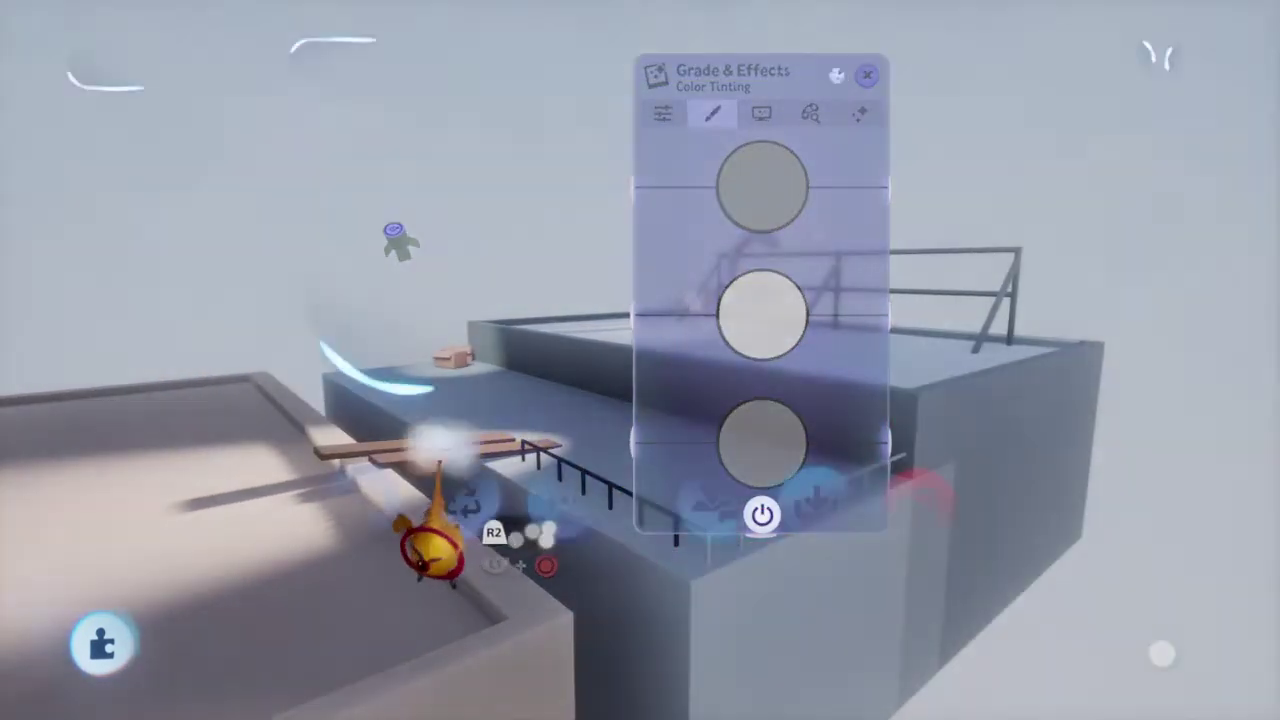
pyautogui.click(356, 514)
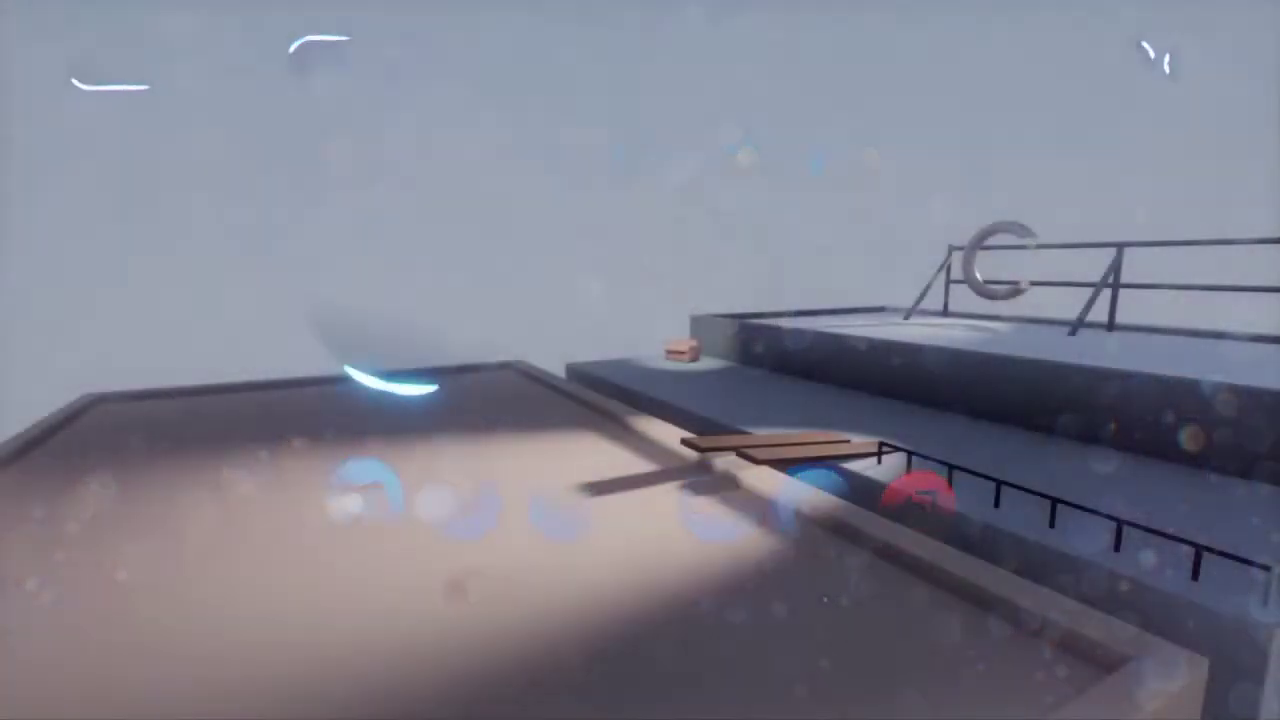
pyautogui.press('Escape')
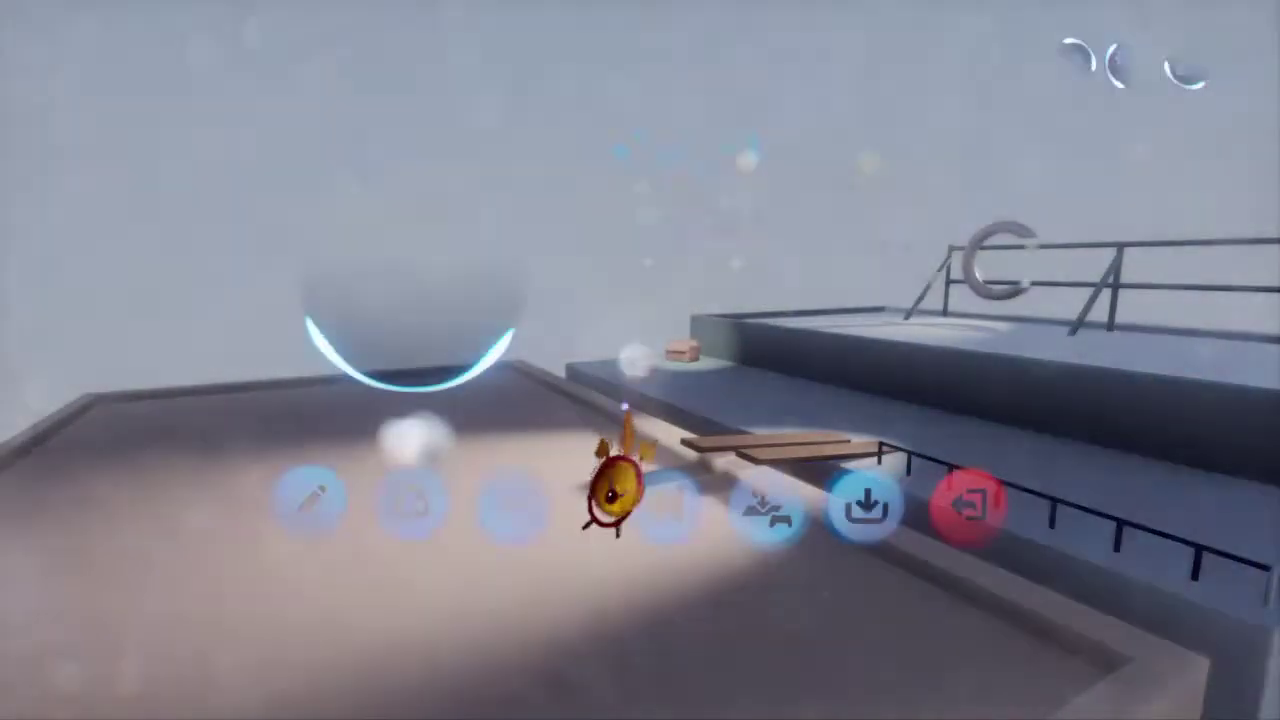
pyautogui.click(308, 505)
pyautogui.hotkey('ctrl', 'z')
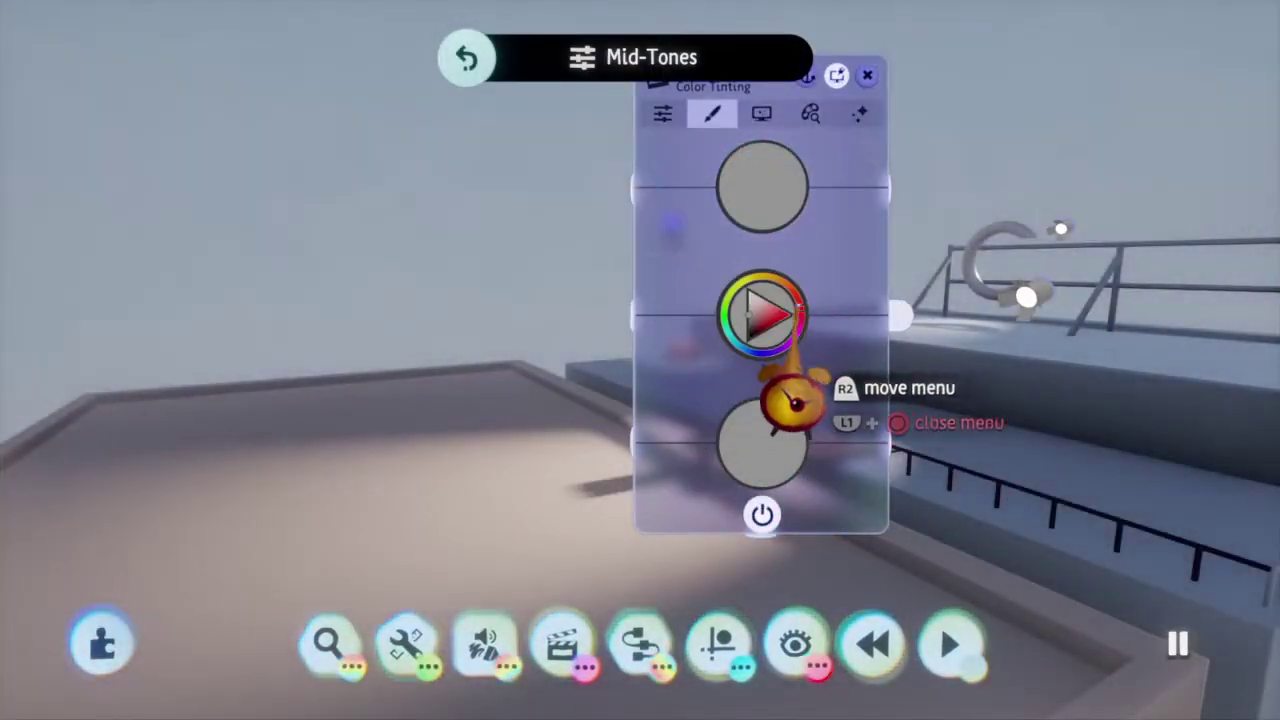
# Step: Try black mid-tones with the settings menu moved aside, and undo both the menu move and the tint
pyautogui.moveTo(748, 314); pyautogui.dragTo(721, 396)
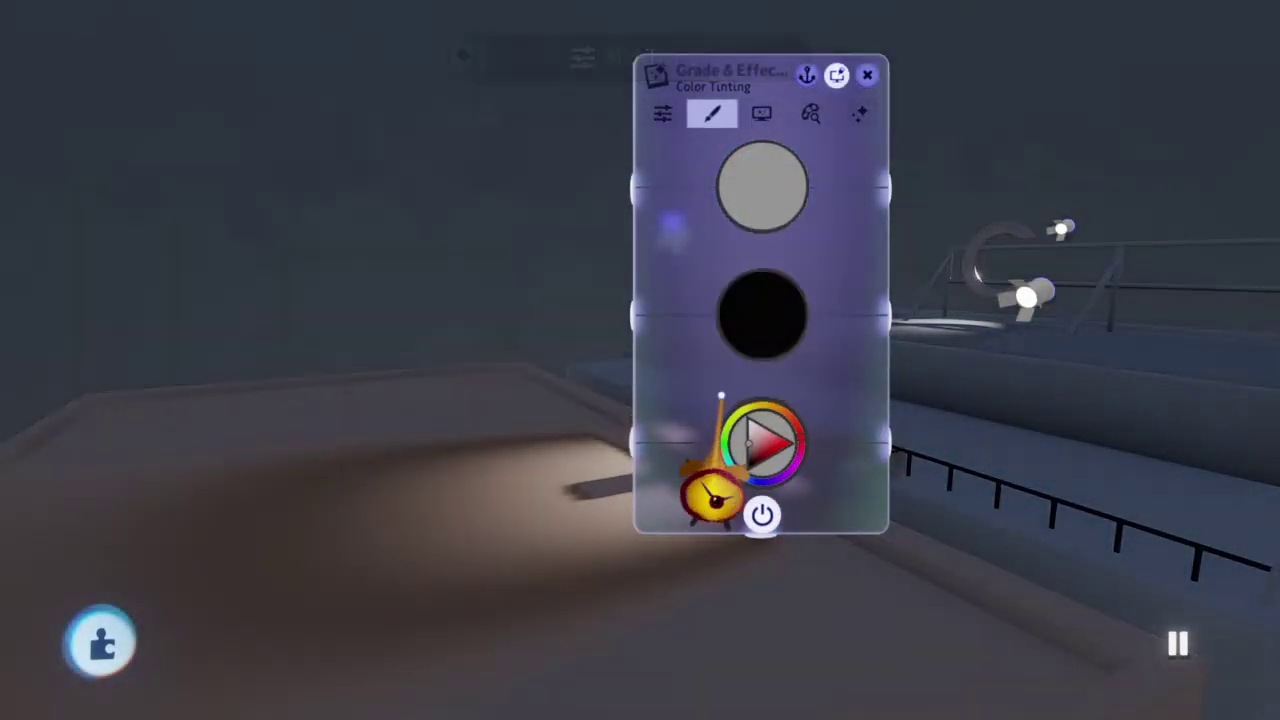
pyautogui.moveTo(666, 486); pyautogui.dragTo(940, 506)
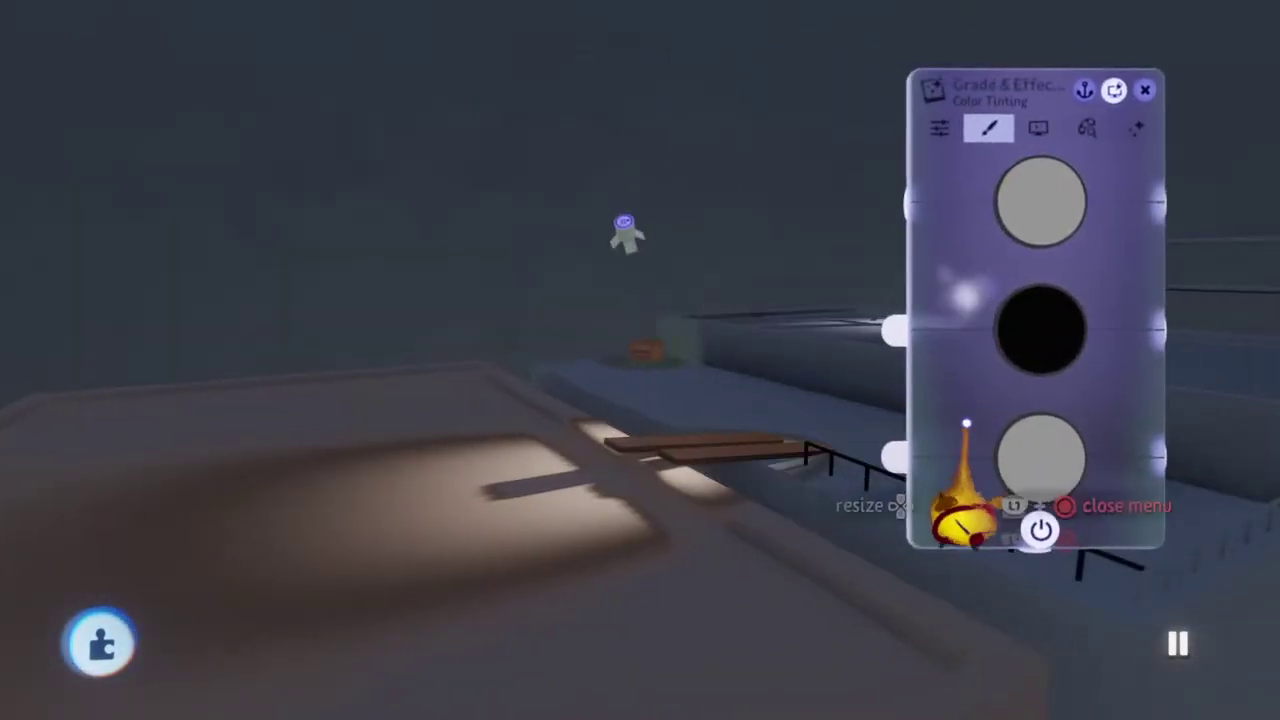
pyautogui.hotkey('ctrl', 'z')
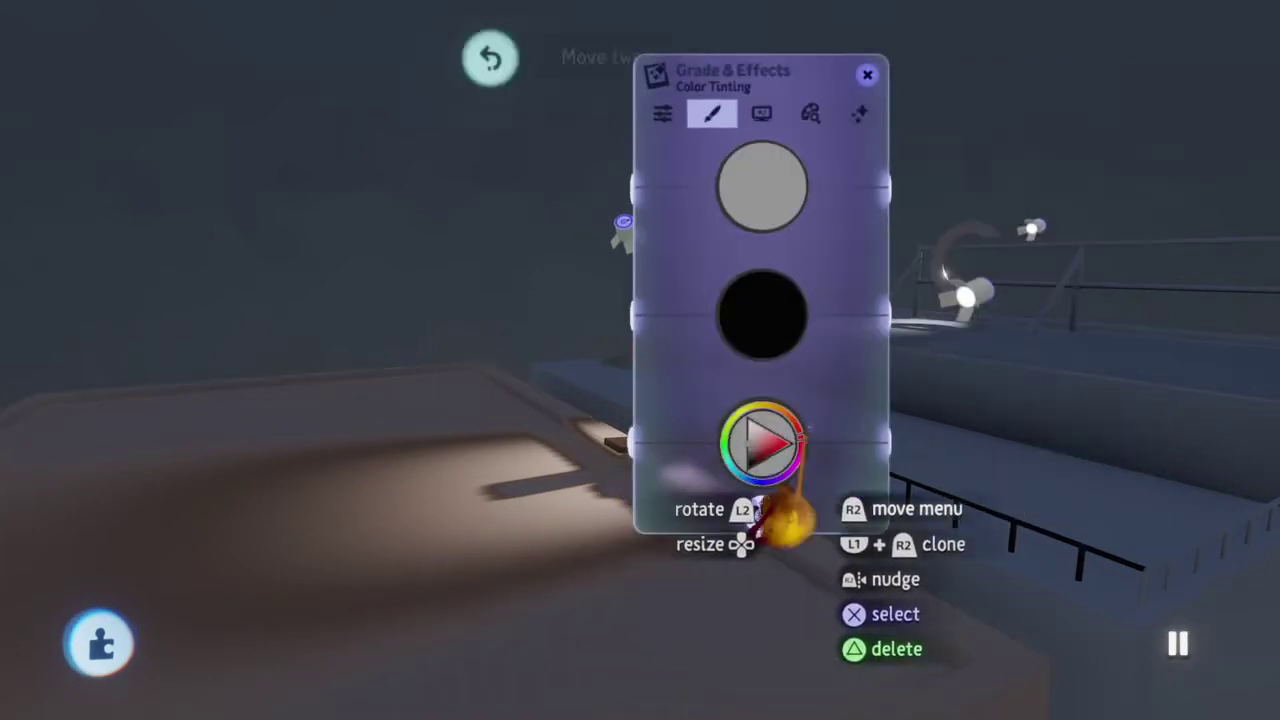
pyautogui.hotkey('ctrl', 'z')
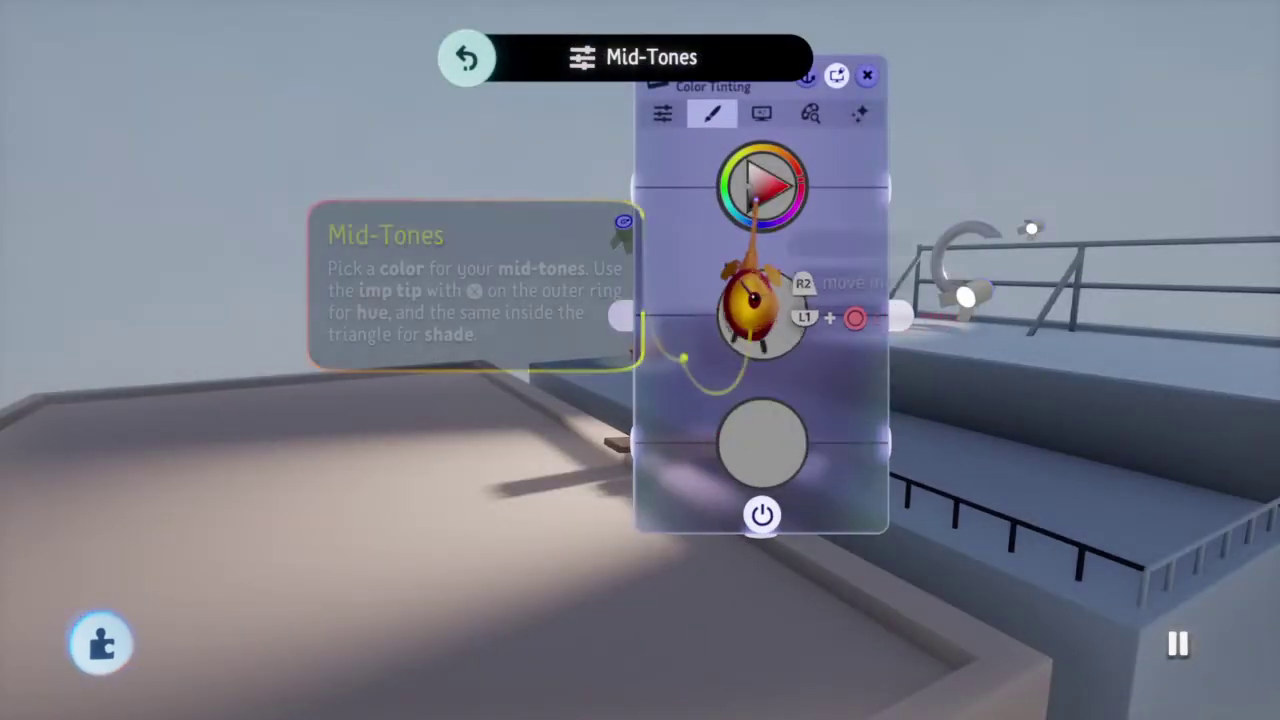
# Step: Try a black tint for the shadows in Color Tinting and undo the last colour adjustment
pyautogui.moveTo(750, 285); pyautogui.dragTo(720, 375)
pyautogui.moveTo(725, 250); pyautogui.dragTo(725, 252)
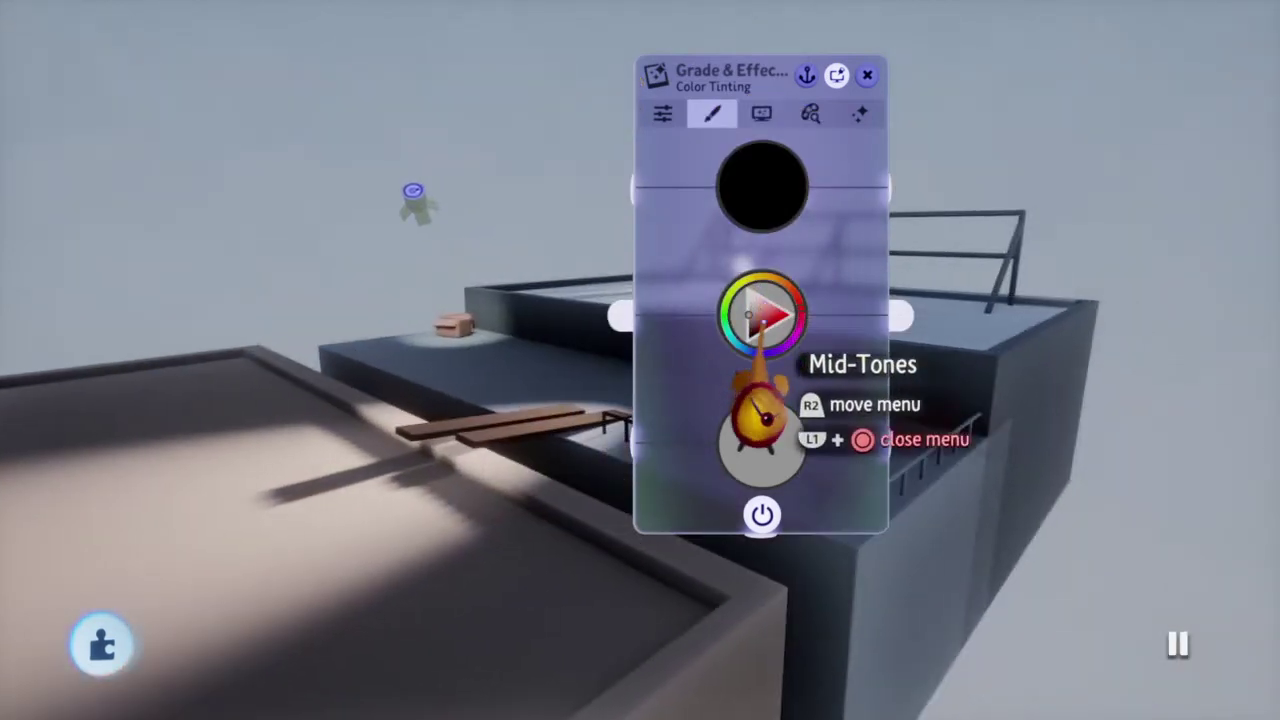
pyautogui.moveTo(755, 290)
pyautogui.mouseDown()
pyautogui.moveTo(800, 265)
pyautogui.moveTo(765, 305)
pyautogui.mouseUp()
pyautogui.hotkey('ctrl', 'z')
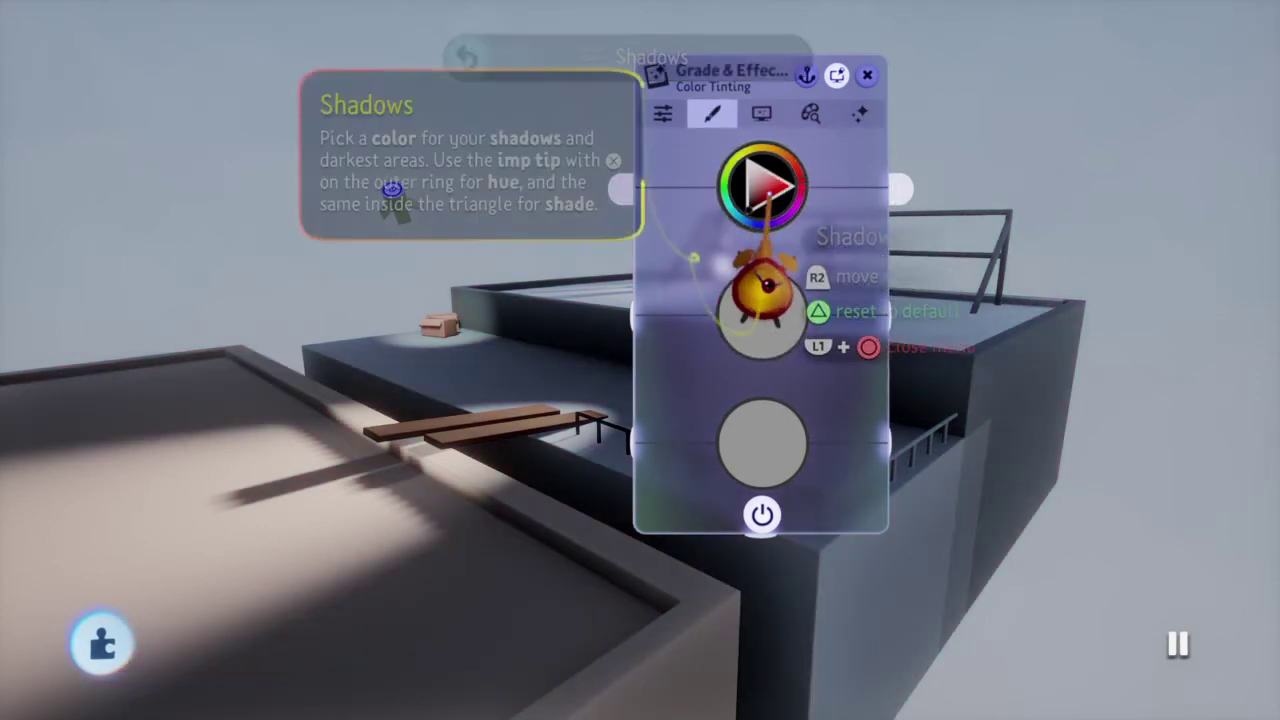
# Step: Try a dark blue tint for the shadows, preview the scene in play mode and return to edit mode
pyautogui.moveTo(757, 286); pyautogui.dragTo(770, 335)
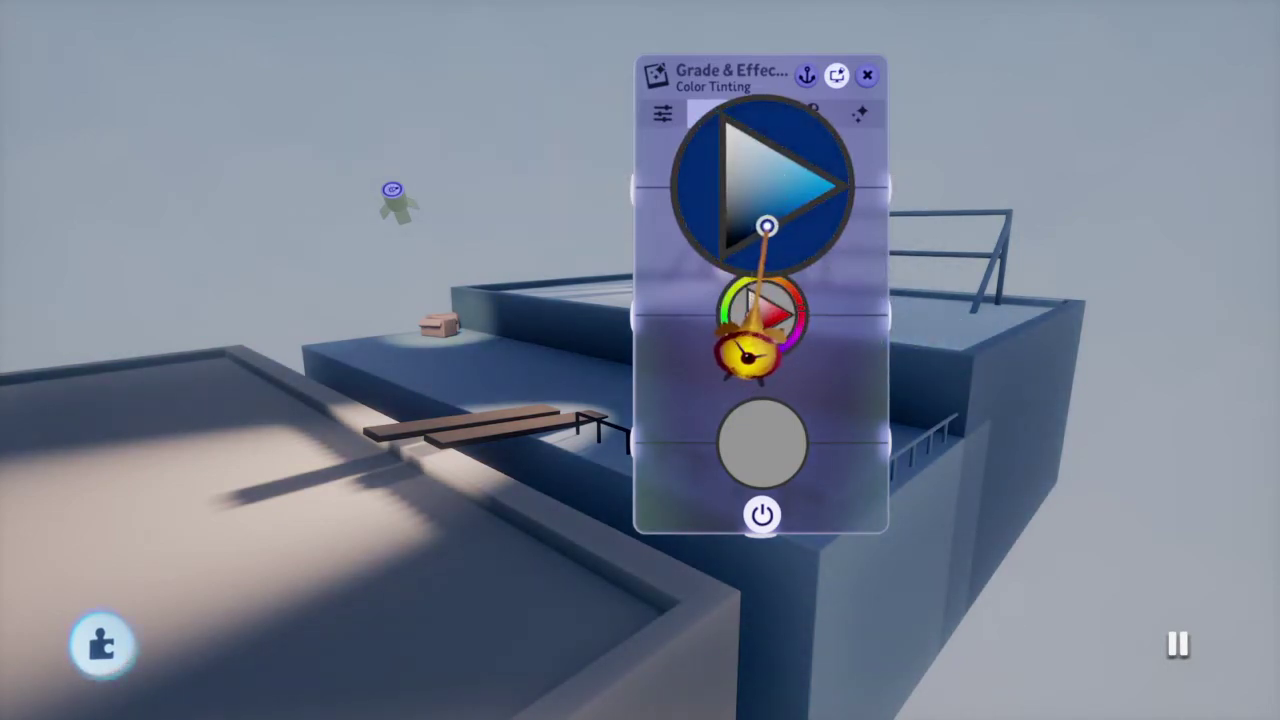
pyautogui.press('Escape')
pyautogui.click(362, 506)
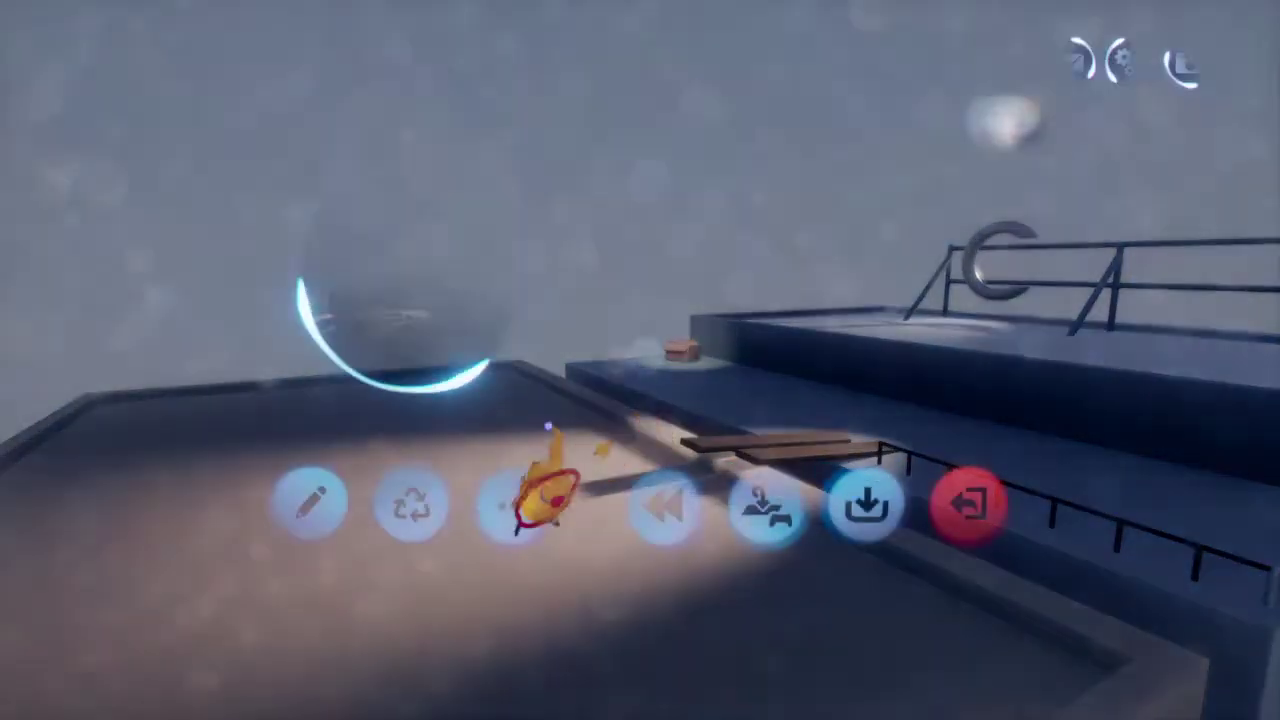
pyautogui.click(308, 506)
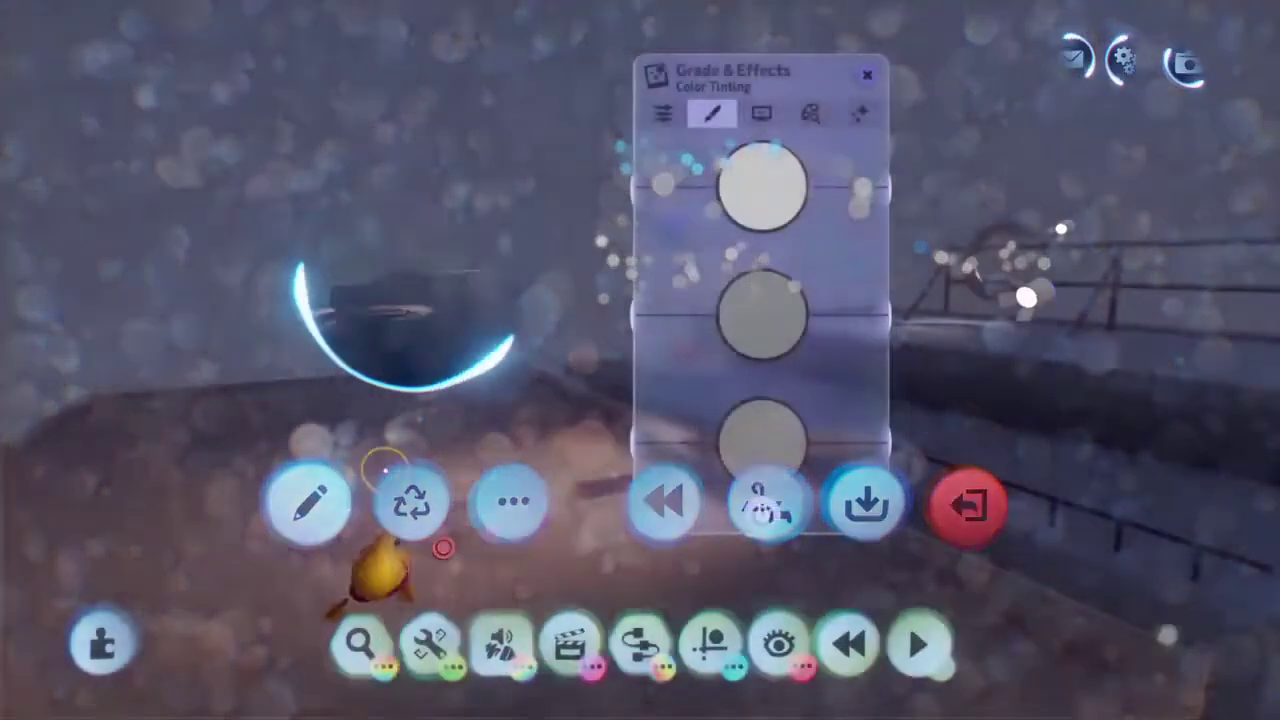
# Step: Try dark grey mid-tones with the settings menu moved clear of the planks, and undo both changes
pyautogui.moveTo(749, 315); pyautogui.dragTo(726, 336)
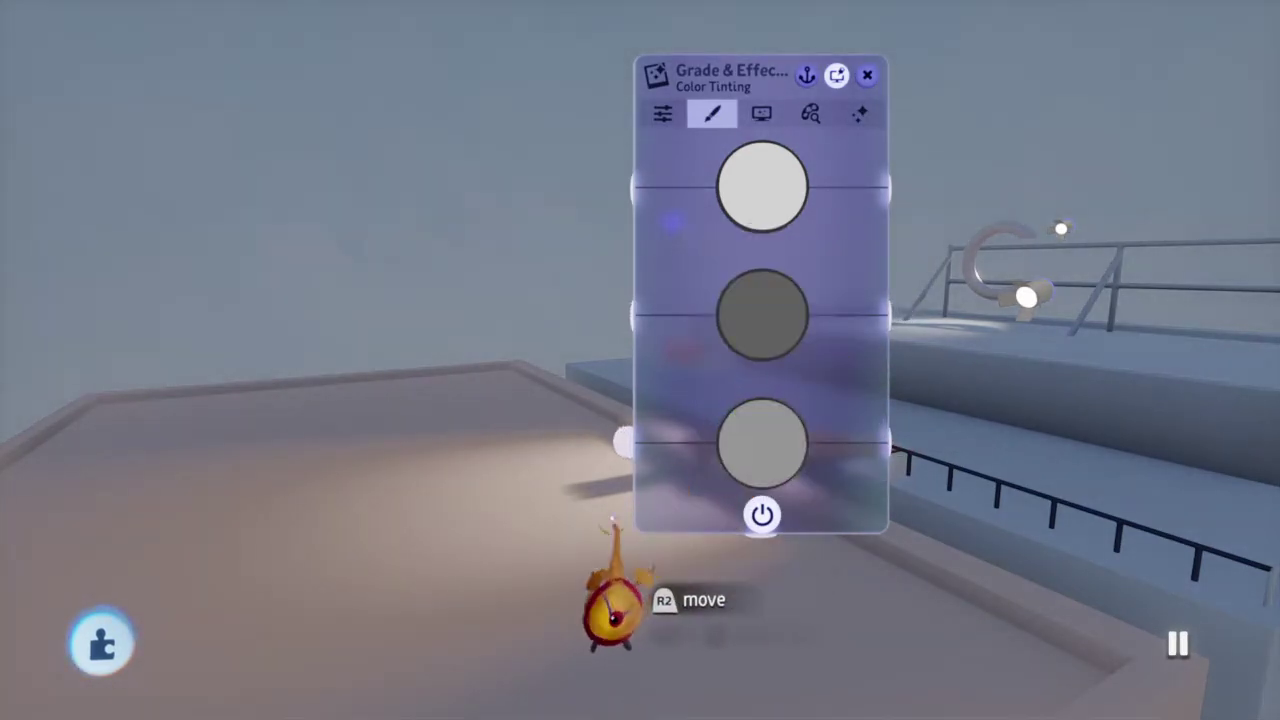
pyautogui.moveTo(663, 614); pyautogui.dragTo(943, 557)
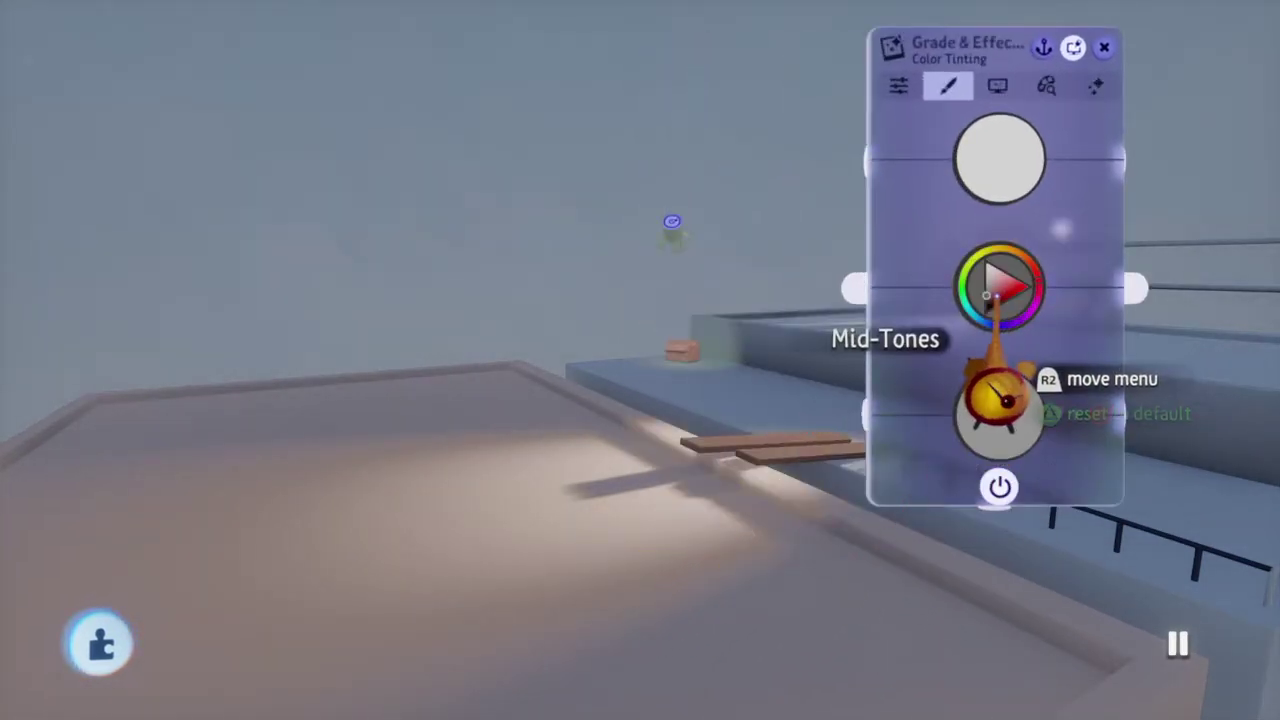
pyautogui.hotkey('ctrl', 'z')
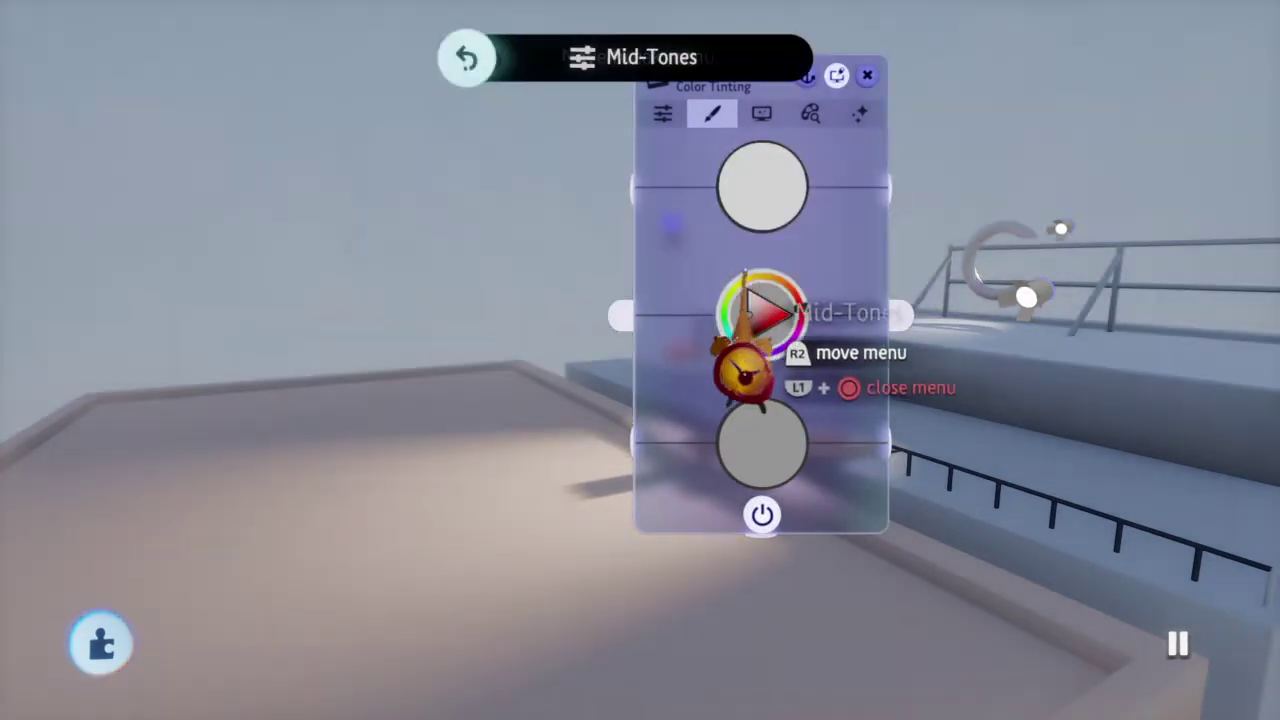
# Step: Try a contrast of 32% in the Light & Color settings, undo it and use 11% instead
pyautogui.click(662, 113)
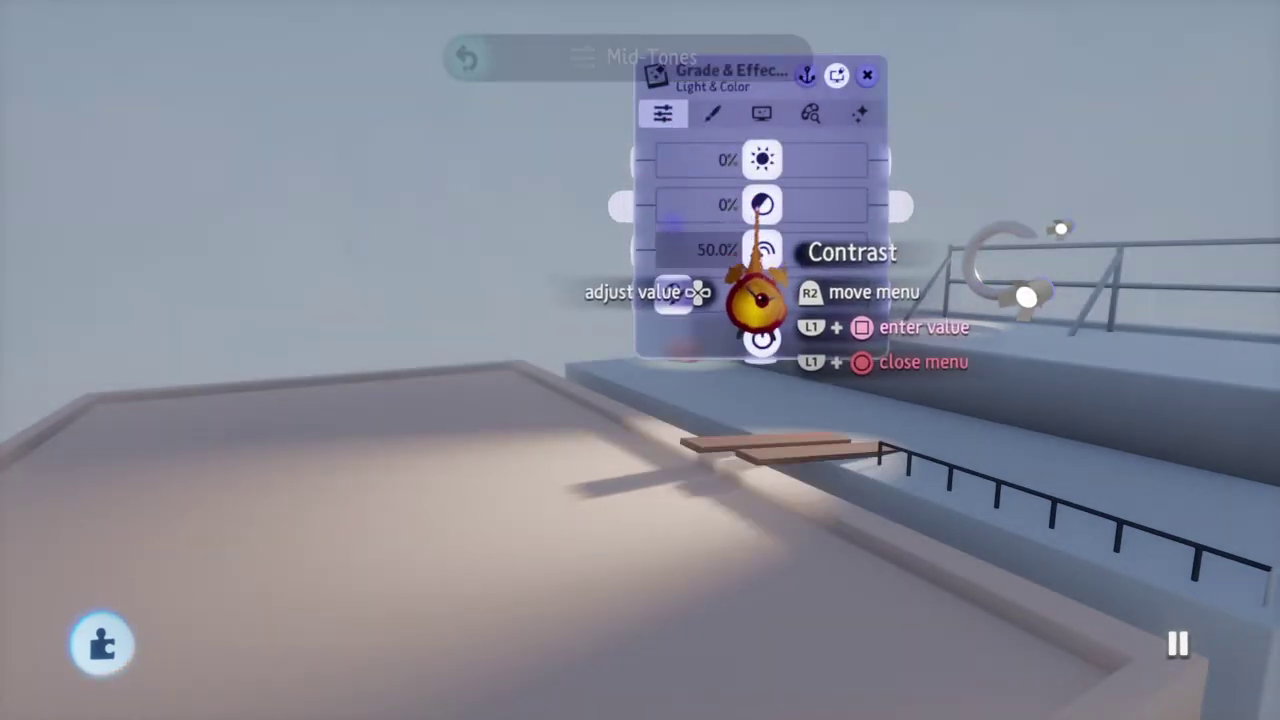
pyautogui.moveTo(762, 205); pyautogui.dragTo(776, 205)
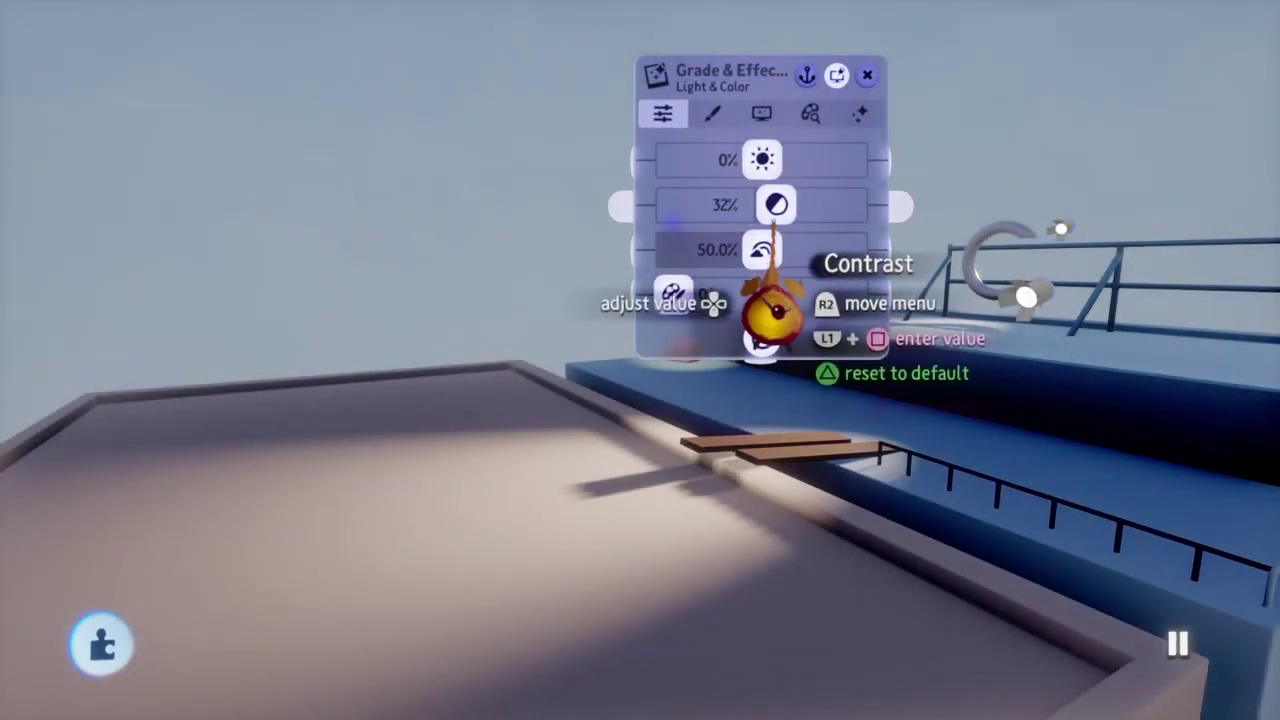
pyautogui.hotkey('ctrl', 'z')
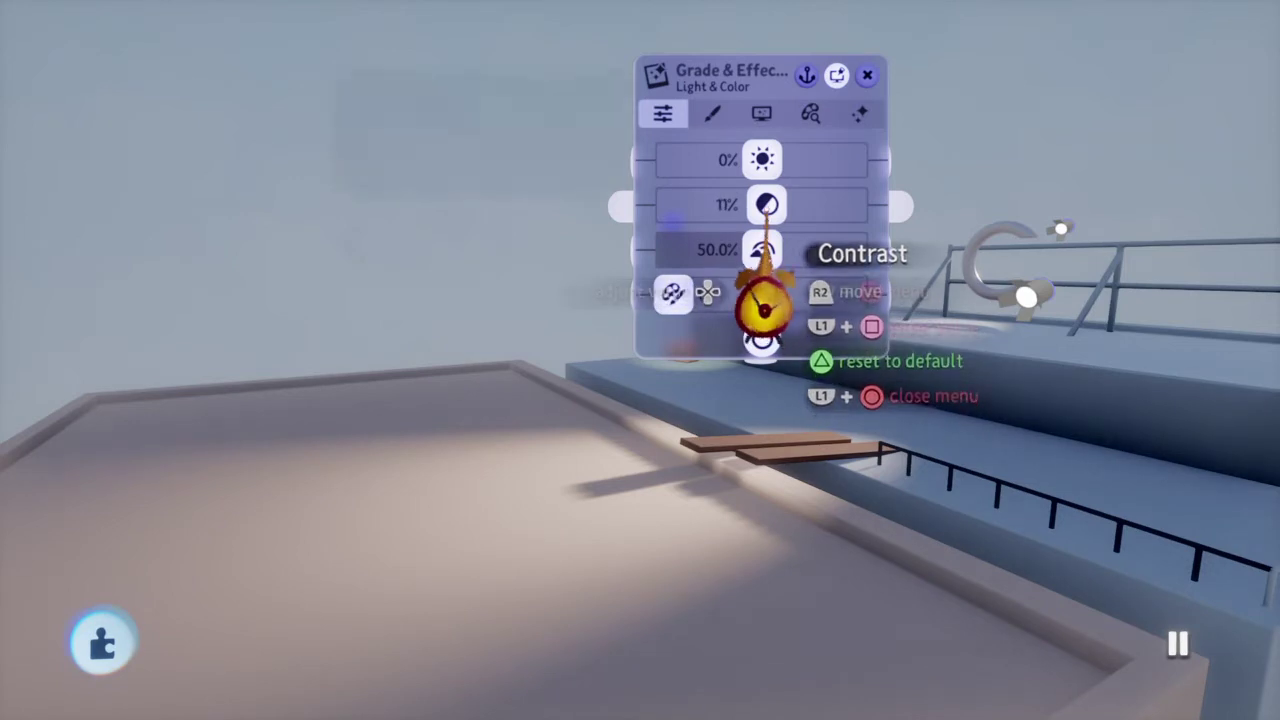
# Step: Raise the contrast to 20%, try full saturation and undo it, and set the saturation to 40% in the Light & Color settings
pyautogui.moveTo(769, 205); pyautogui.dragTo(770, 205)
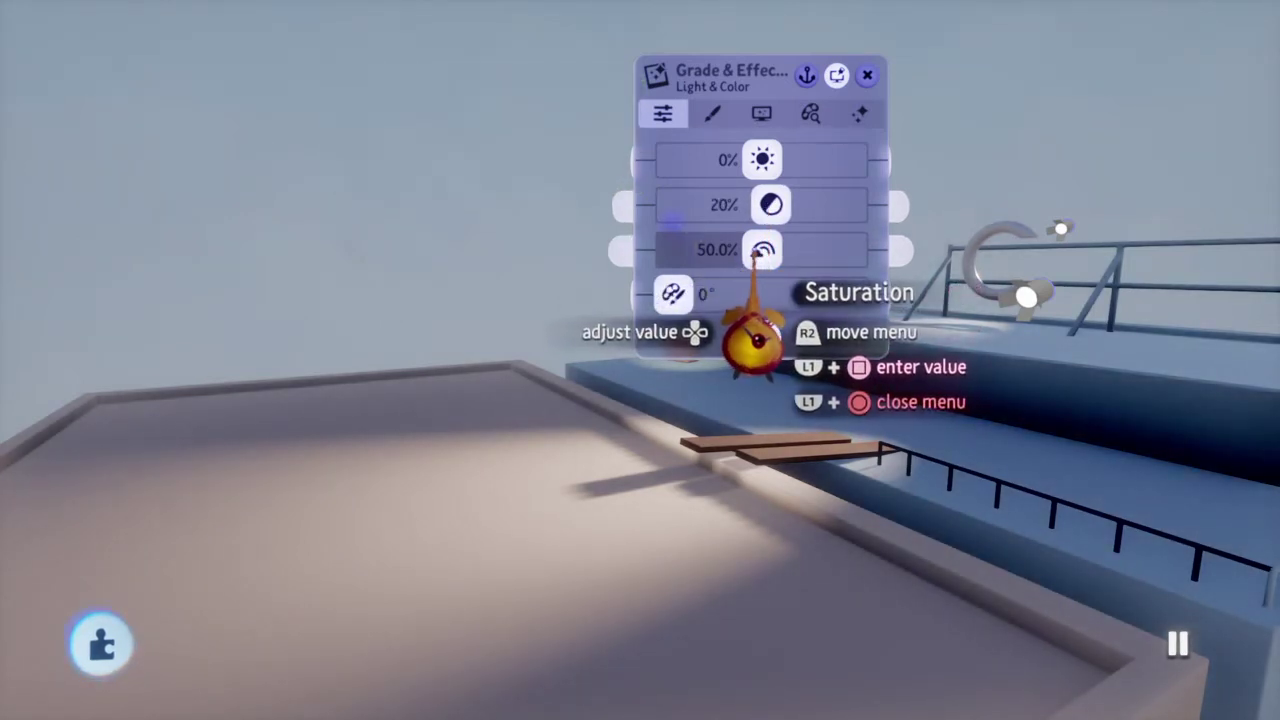
pyautogui.moveTo(760, 251); pyautogui.dragTo(850, 250)
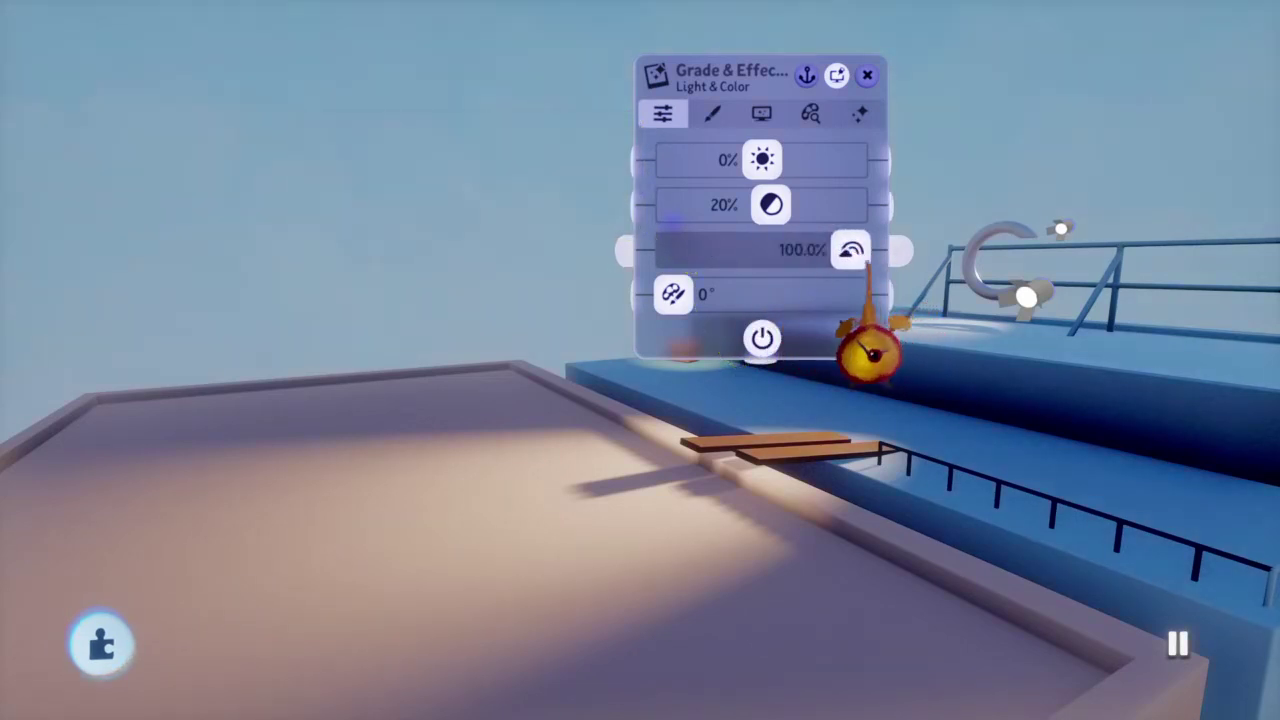
pyautogui.hotkey('ctrl', 'z')
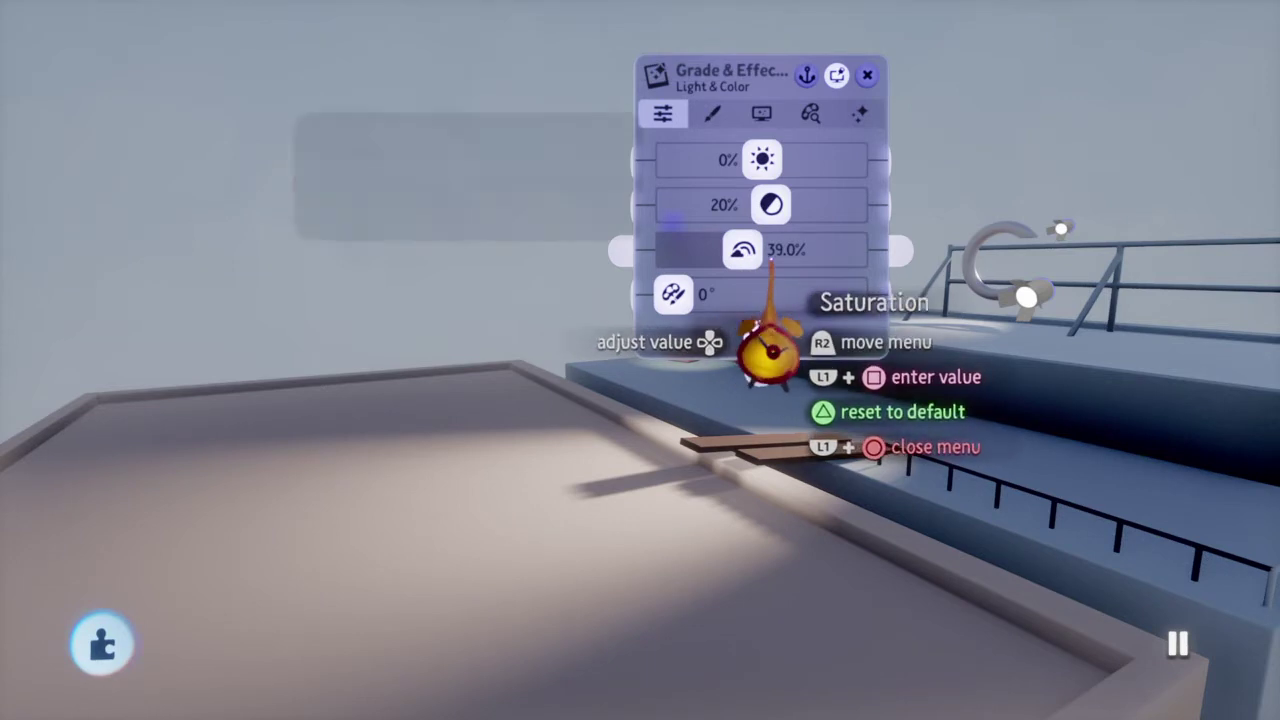
pyautogui.moveTo(750, 348)
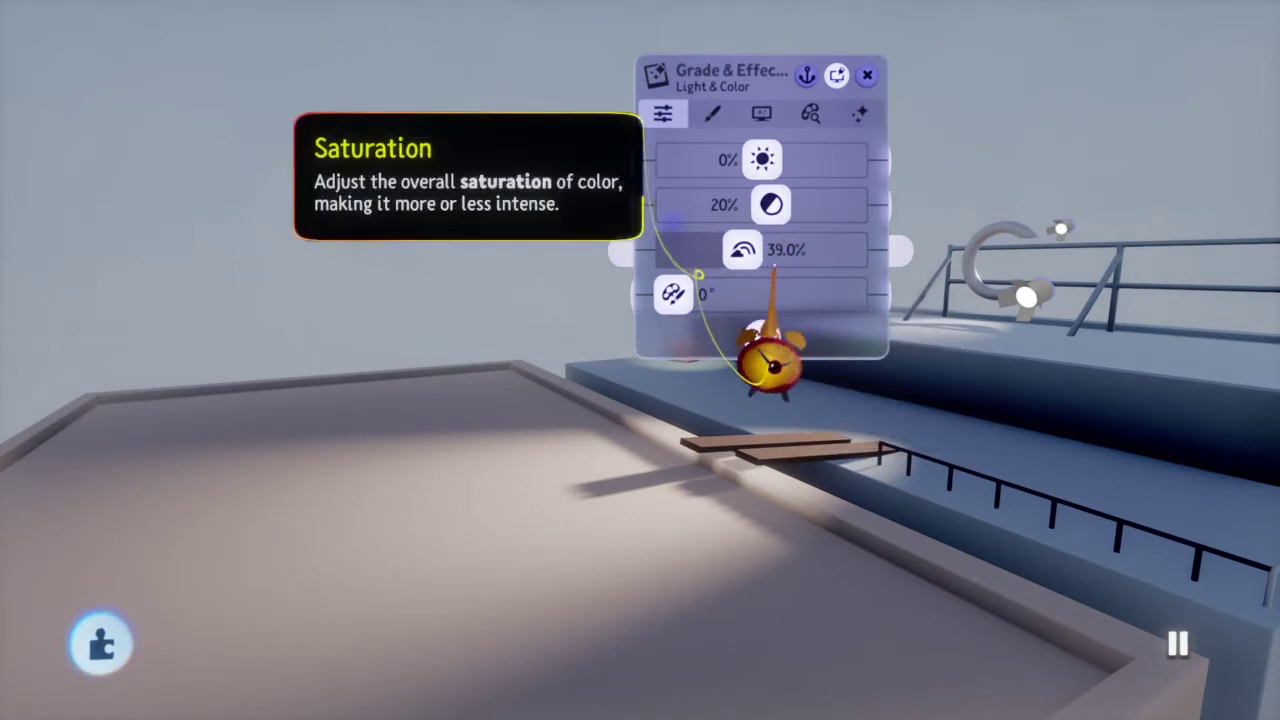
pyautogui.moveTo(750, 350); pyautogui.dragTo(756, 342)
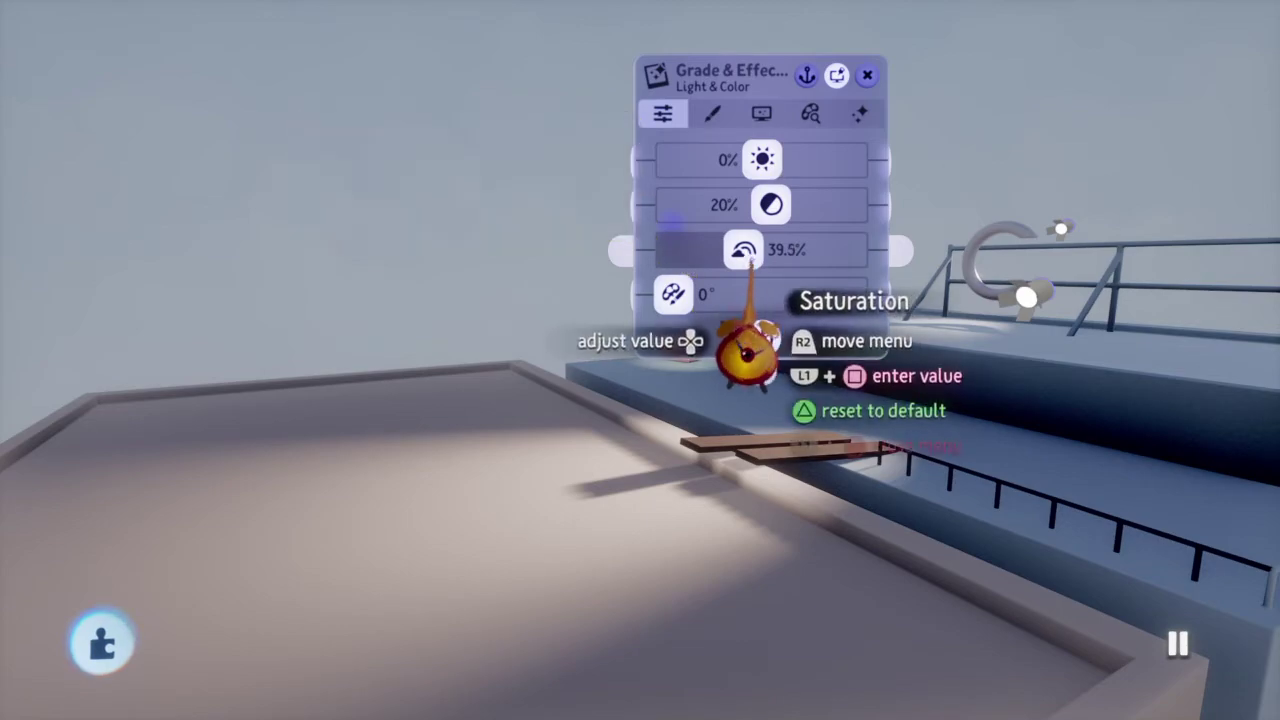
pyautogui.press('Right')
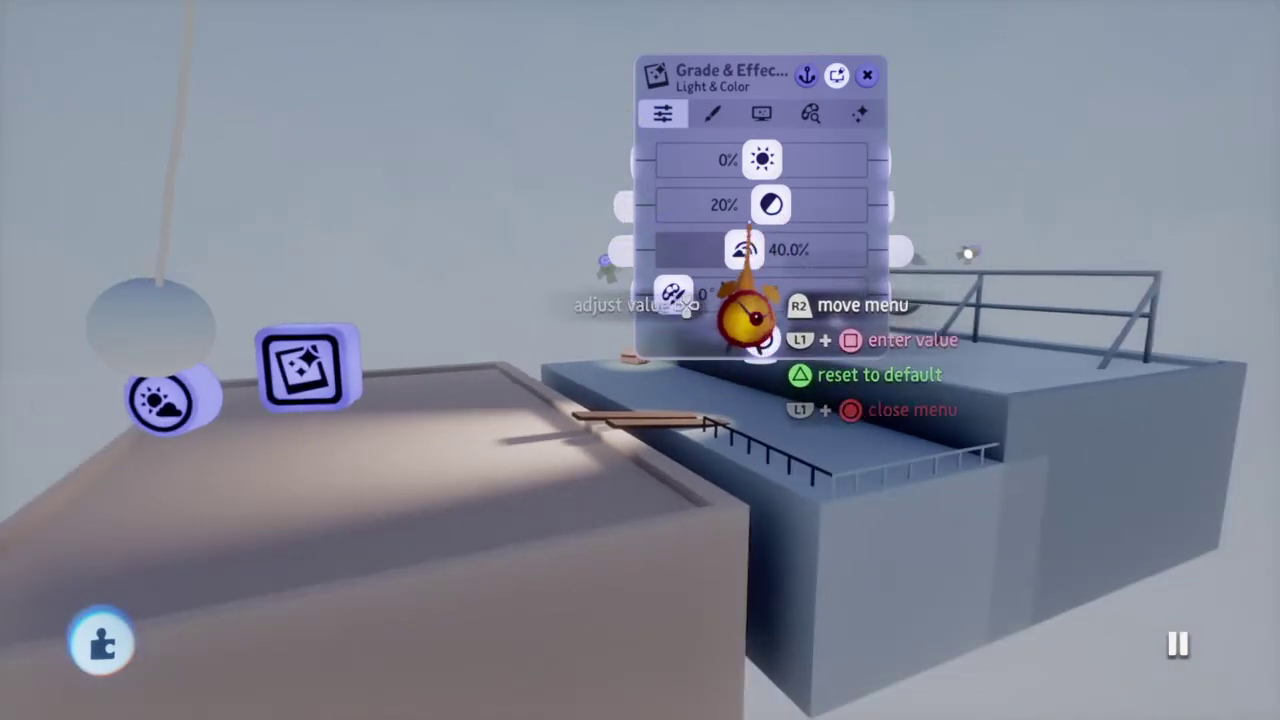
pyautogui.press('Escape')
pyautogui.press('Escape')
# Step: Try a brightness of -73% and -62% in the Grade & Effects gadget, with its menu moved clear of the planks
pyautogui.click(392, 499)
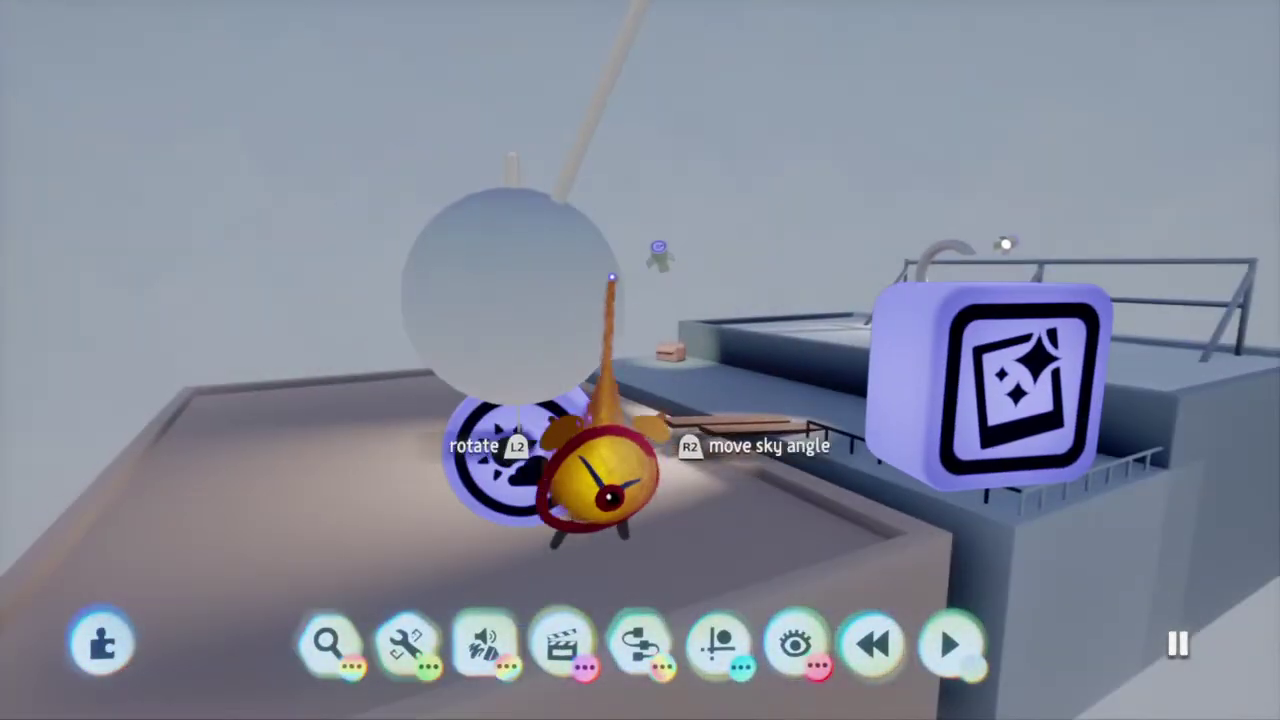
pyautogui.click(750, 455)
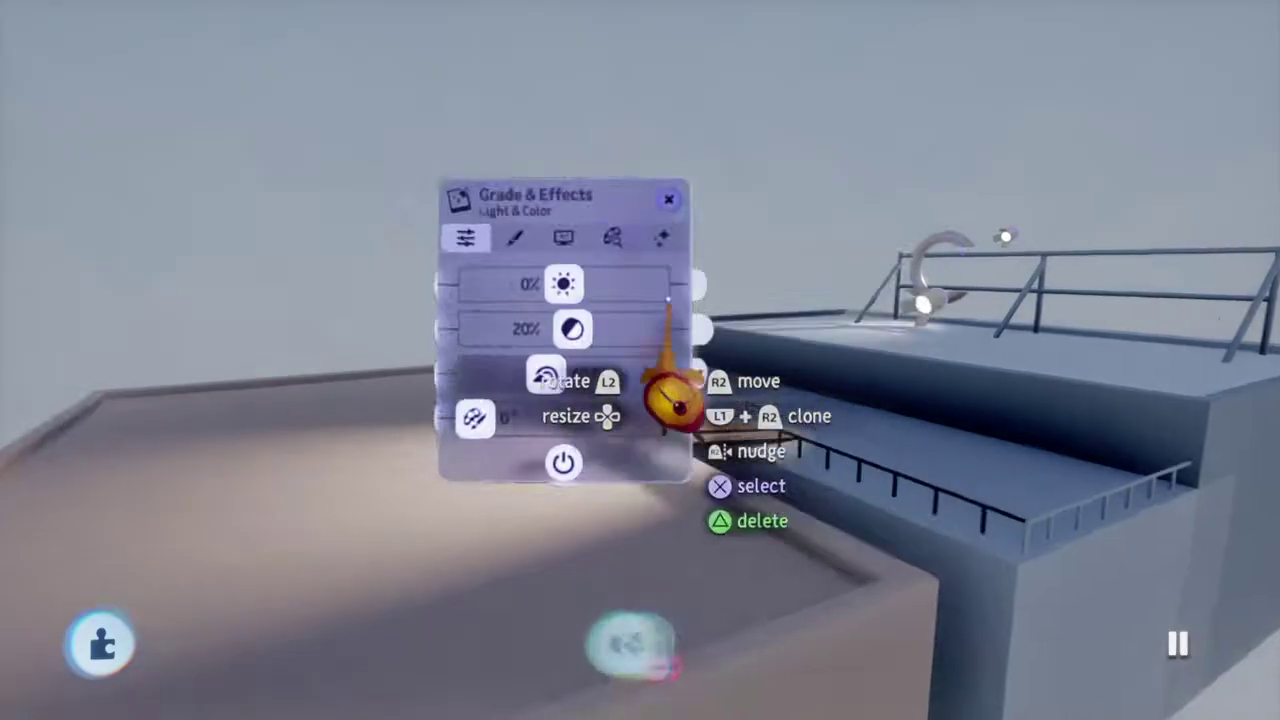
pyautogui.moveTo(563, 285); pyautogui.dragTo(543, 285)
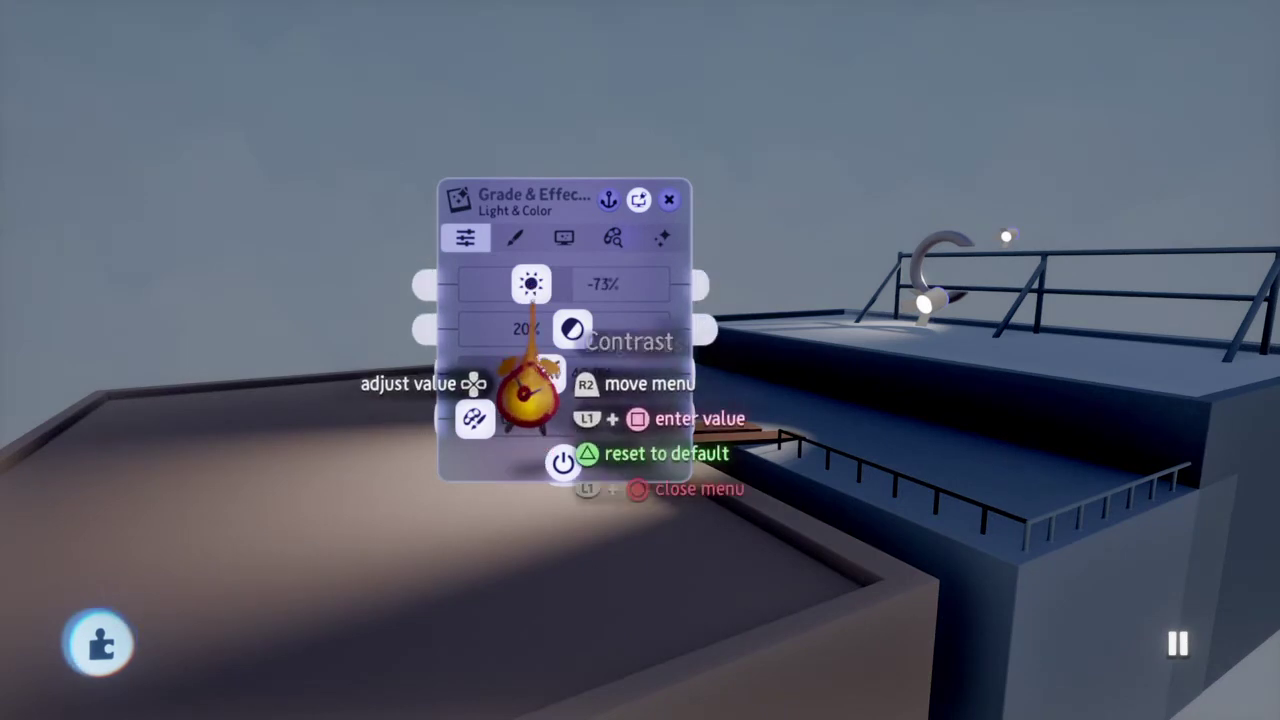
pyautogui.moveTo(586, 523); pyautogui.dragTo(929, 329)
pyautogui.moveTo(871, 171); pyautogui.dragTo(885, 180)
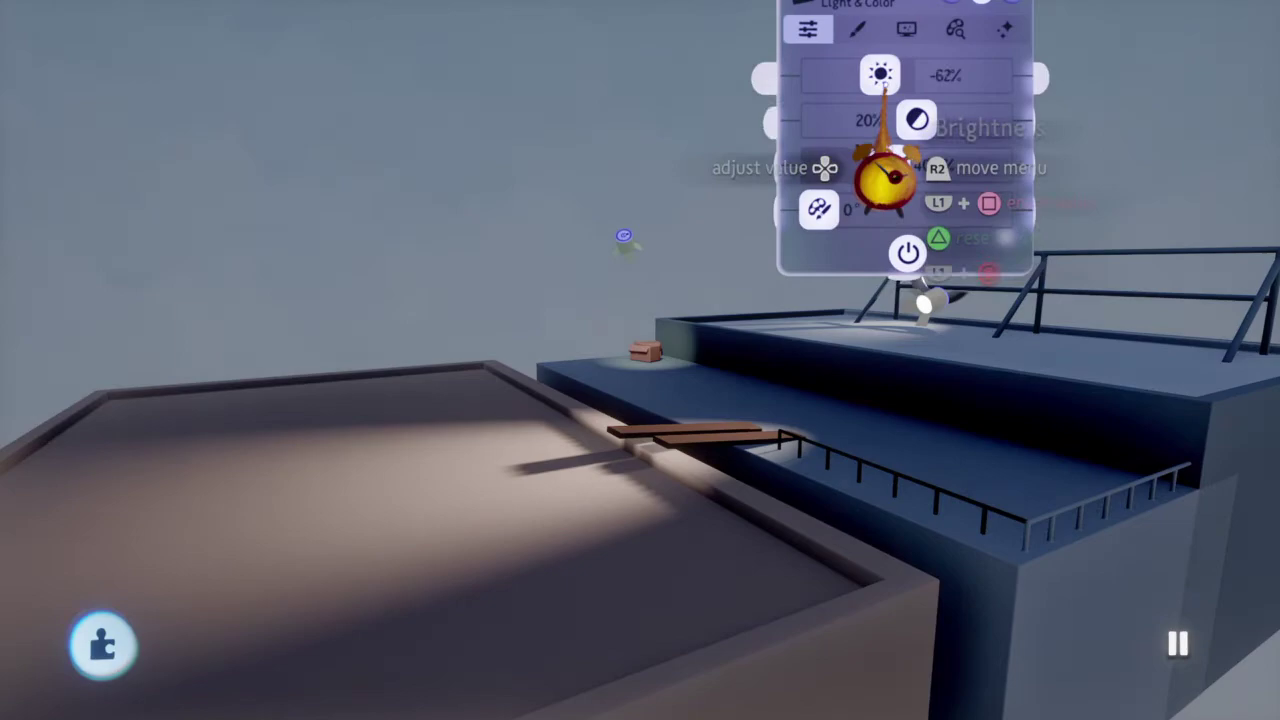
pyautogui.press('Escape')
pyautogui.press('Escape')
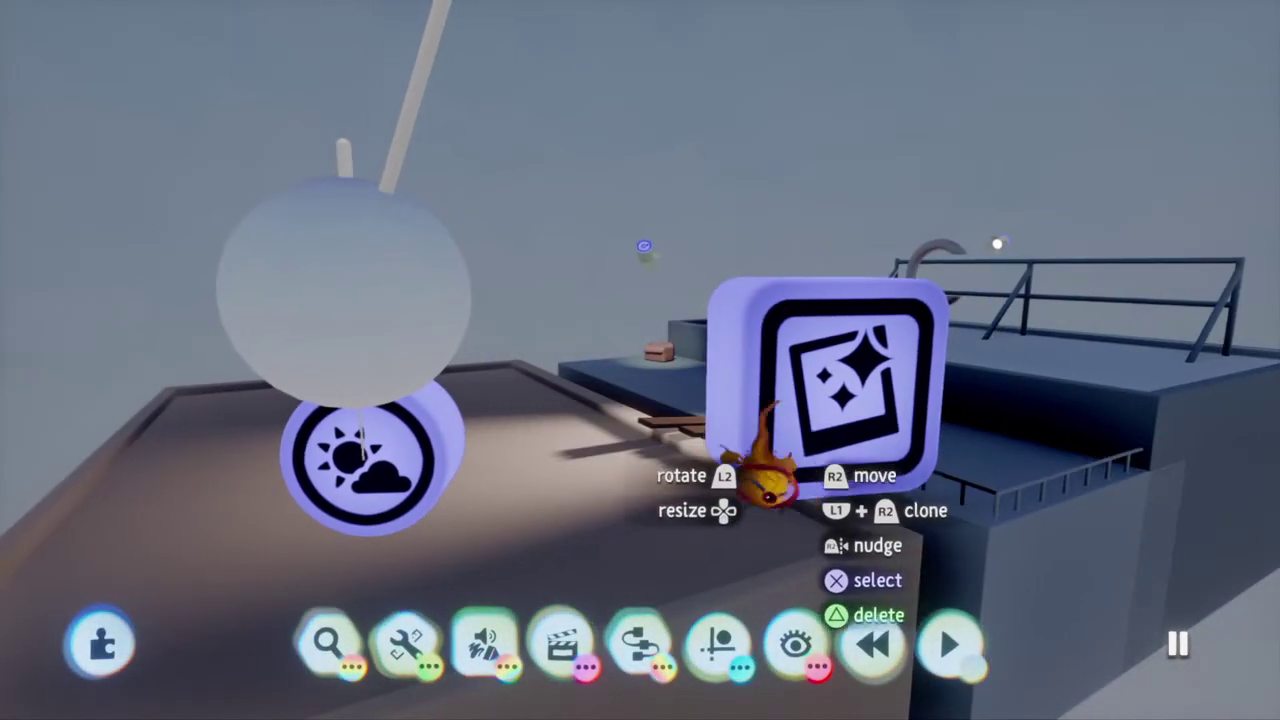
# Step: Darken the scene to a brightness of -128% and set the contrast to 10% in the Grade & Effects gadget
pyautogui.click(750, 480)
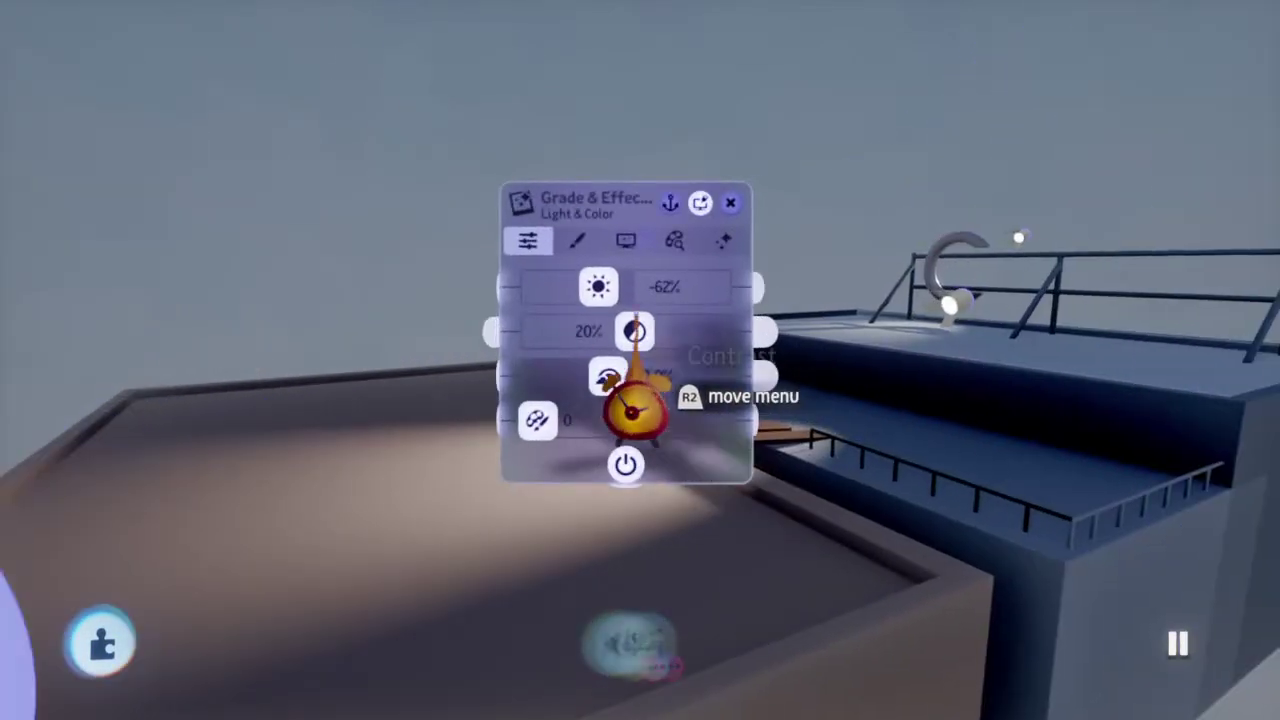
pyautogui.moveTo(598, 287); pyautogui.dragTo(571, 287)
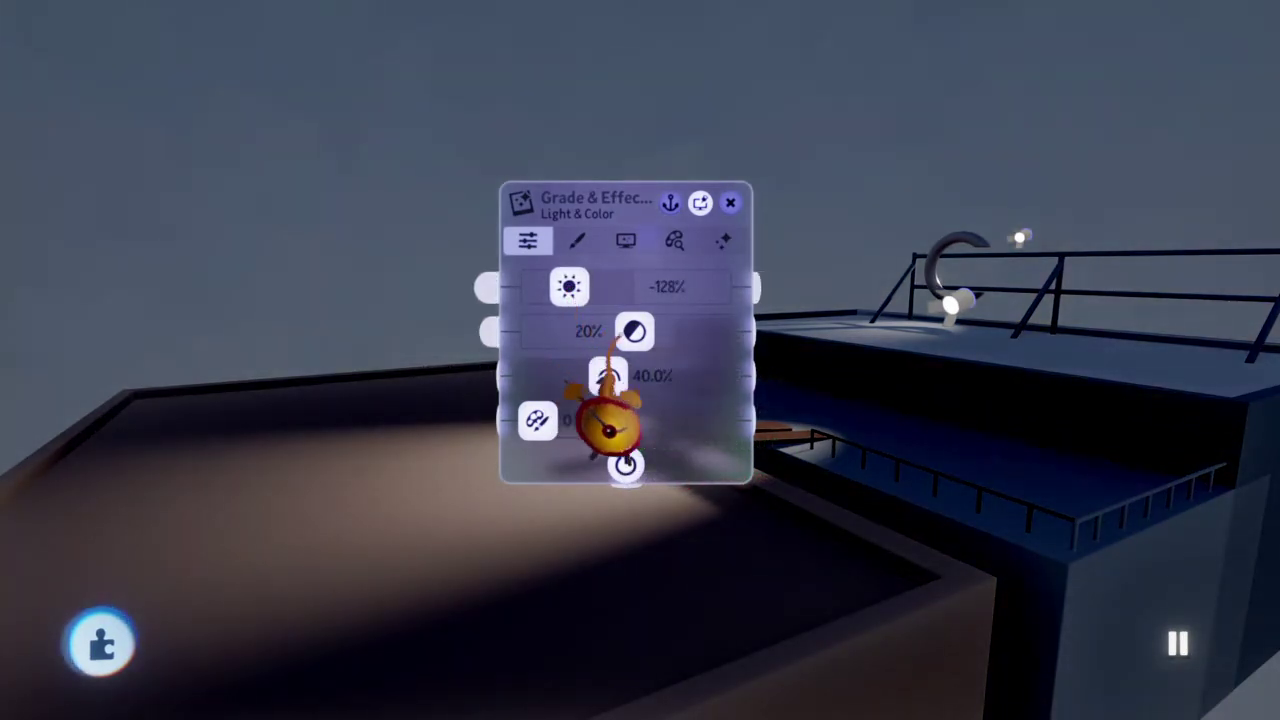
pyautogui.moveTo(634, 331); pyautogui.dragTo(631, 331)
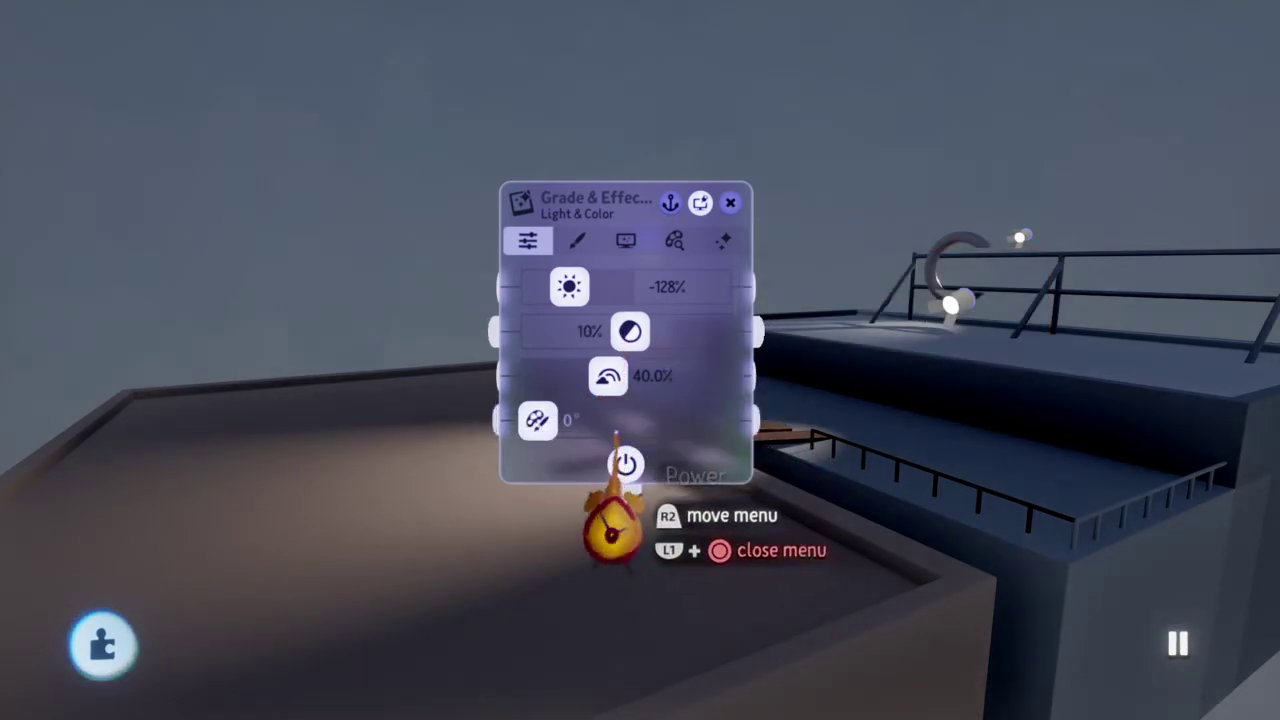
# Step: Close the gadget settings, preview the darkened rooftops in play mode and return to edit mode
pyautogui.press('Escape')
pyautogui.press('Escape')
pyautogui.click(362, 512)
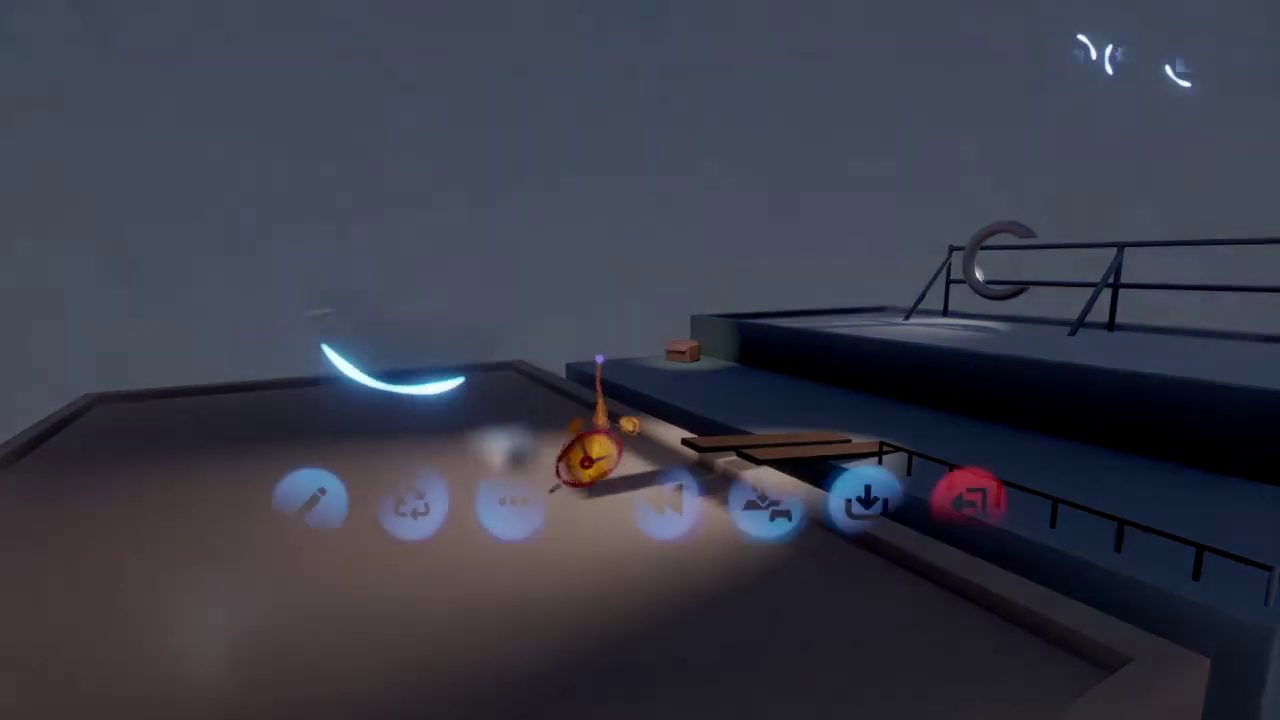
pyautogui.click(306, 500)
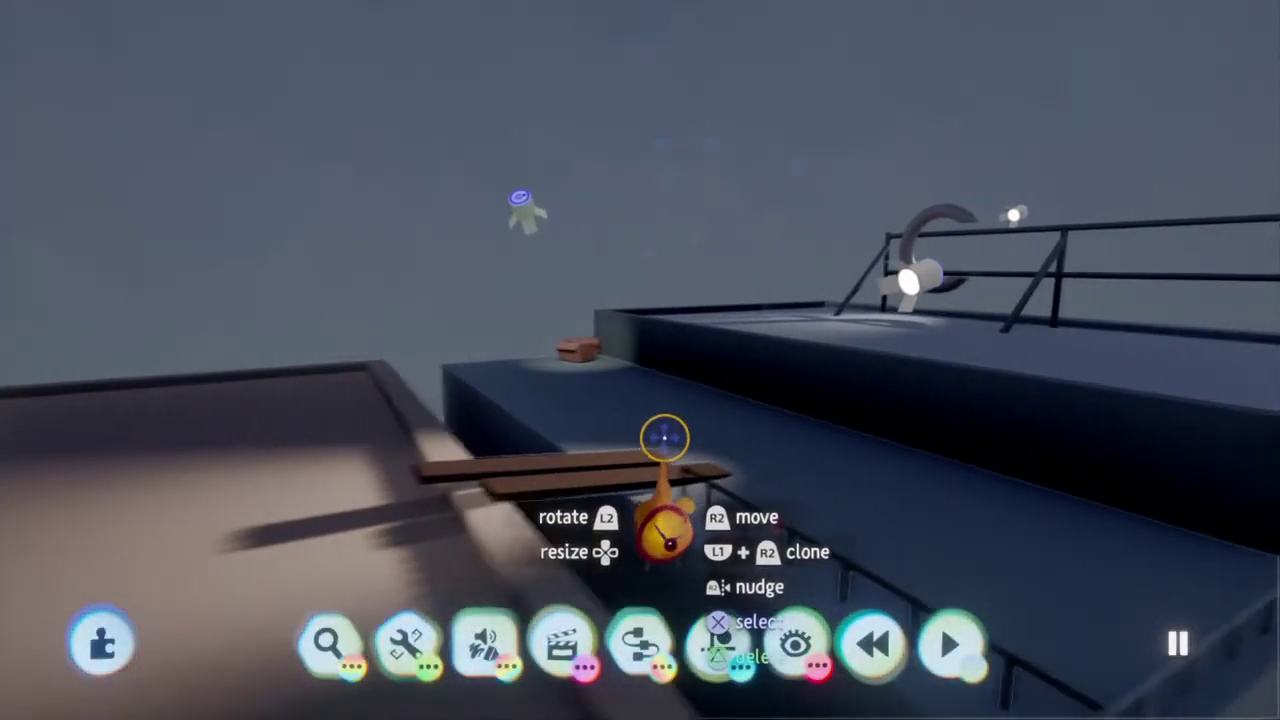
# Step: Change the colour of the spotlight aimed at the planks to blue
pyautogui.press('Left')
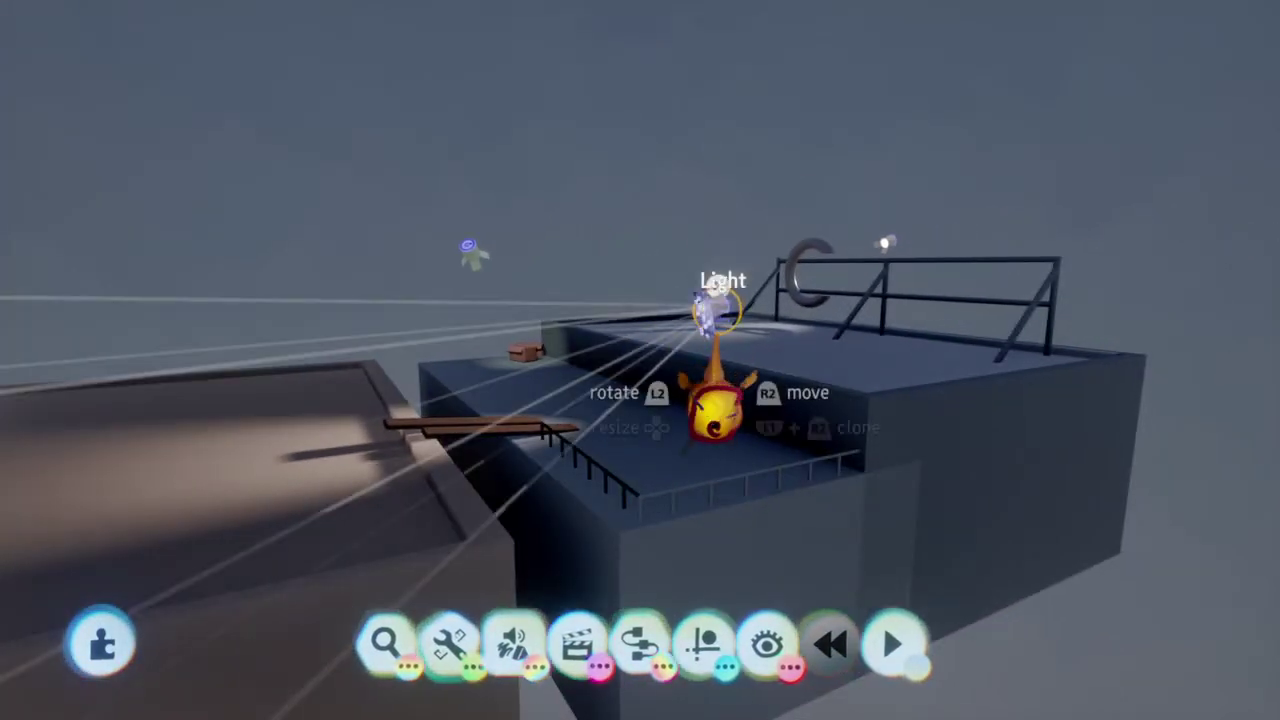
pyautogui.click(714, 304)
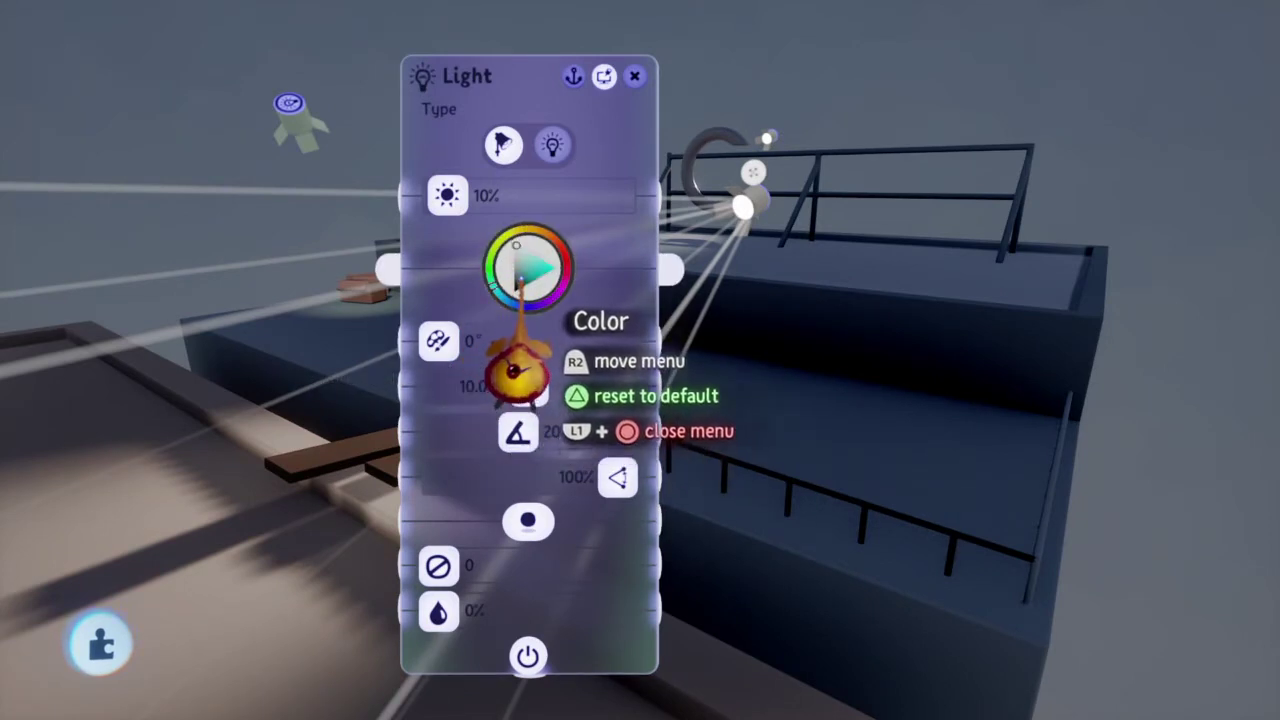
pyautogui.click(517, 290)
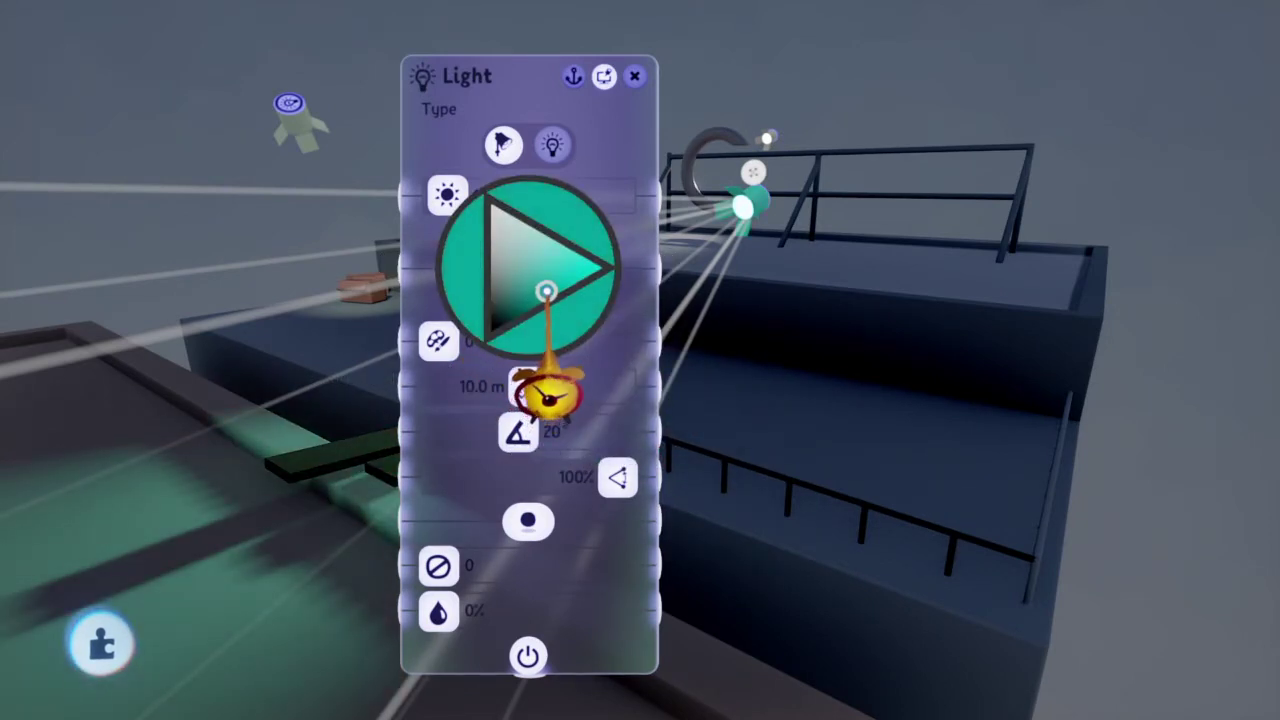
pyautogui.moveTo(545, 395); pyautogui.dragTo(508, 428)
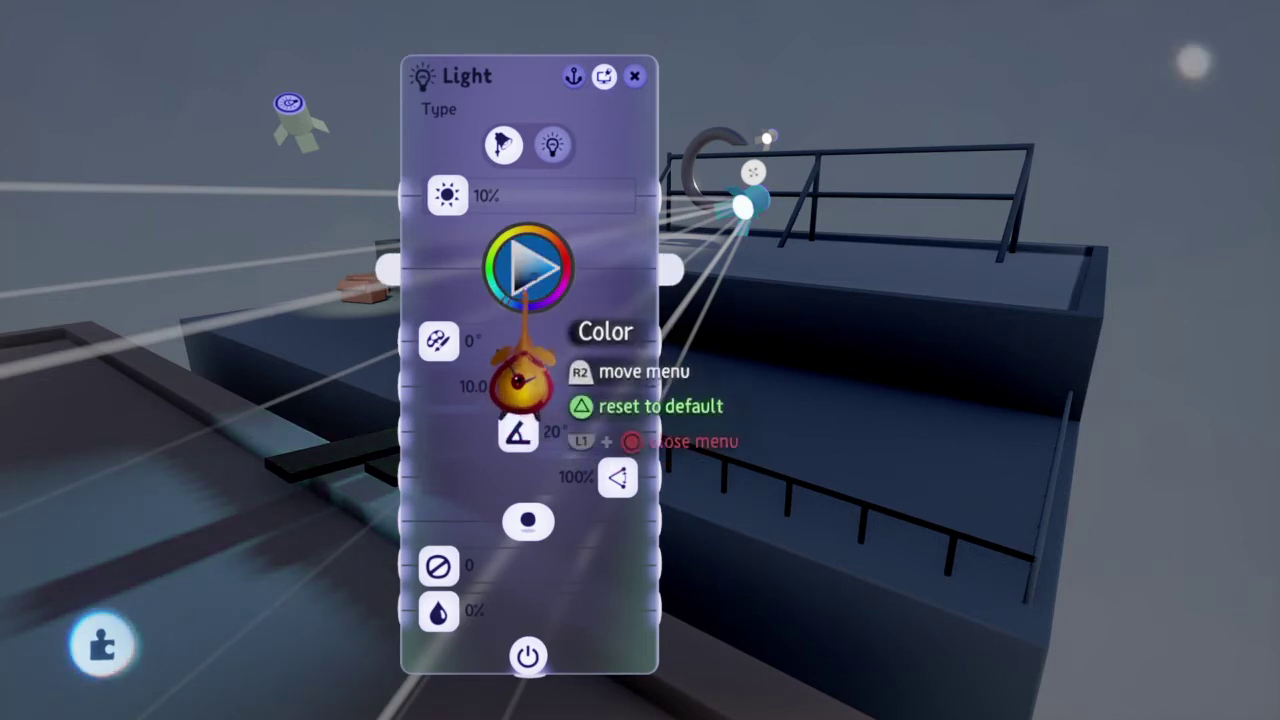
pyautogui.click(520, 290)
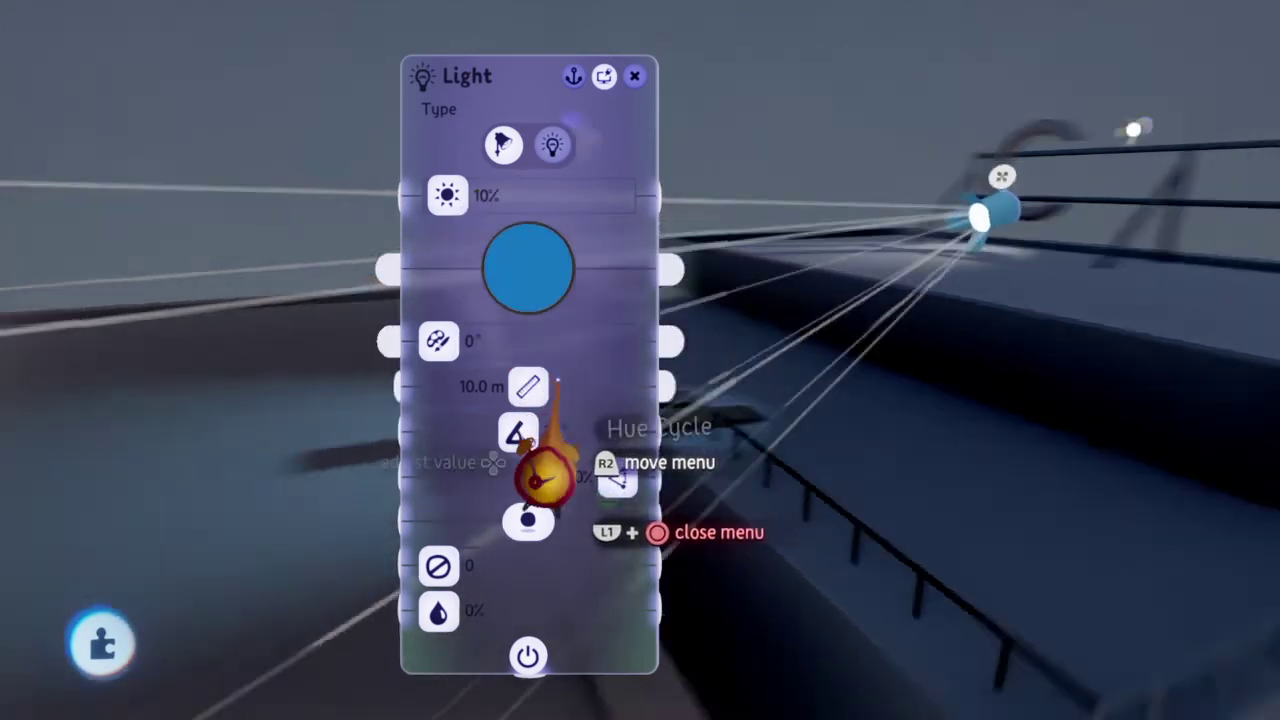
pyautogui.press('Escape')
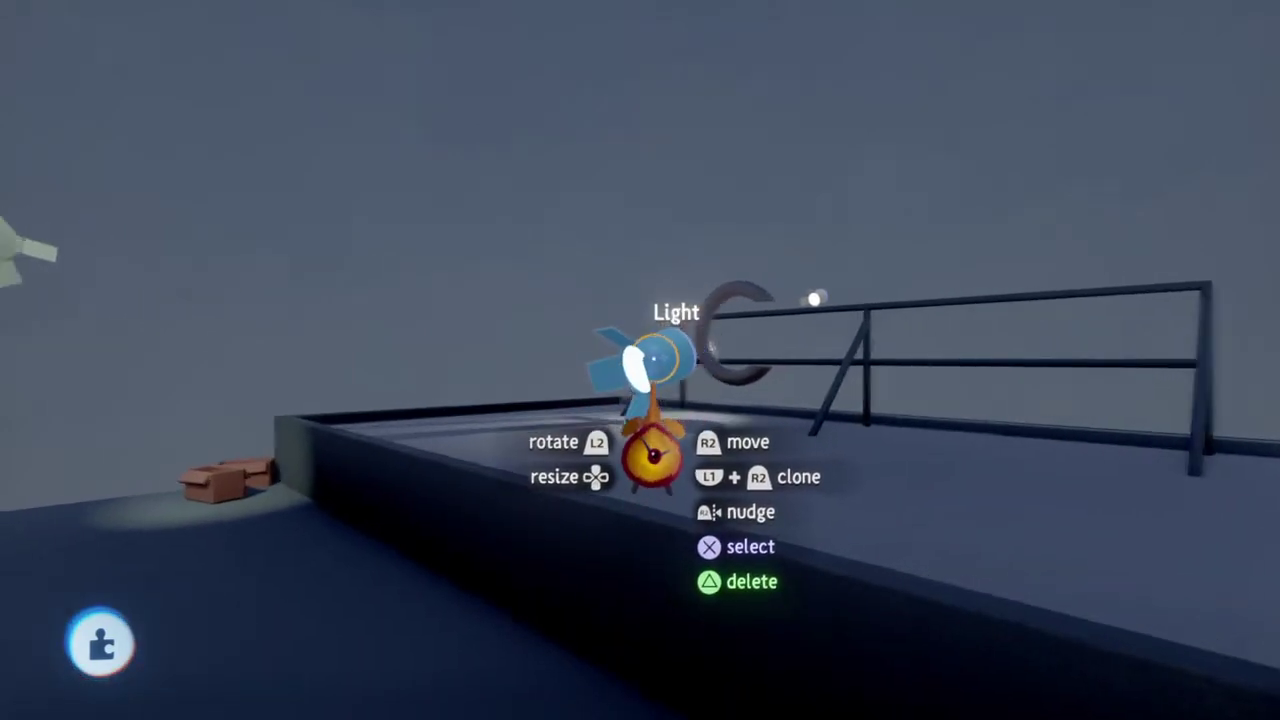
# Step: Check the blue spotlight's colour for reference and give the second spotlight, by the upper roof's railing, a light cyan-blue colour
pyautogui.click(640, 370)
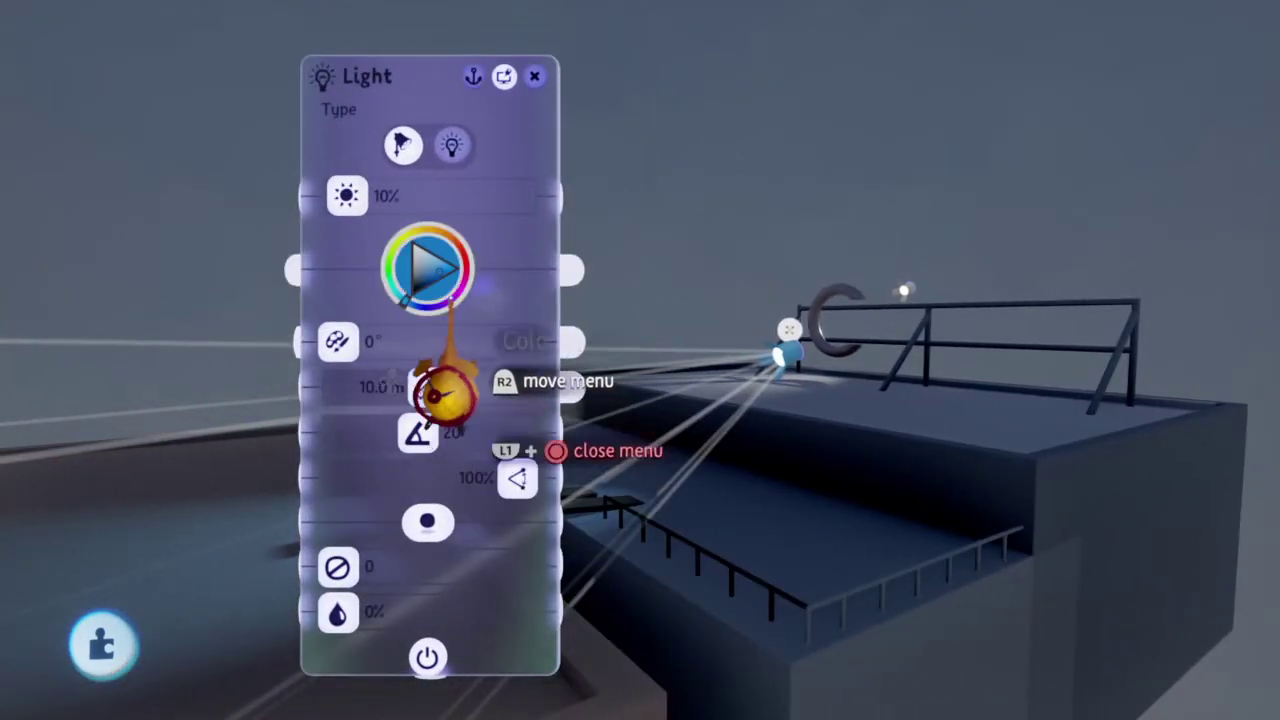
pyautogui.press('Escape')
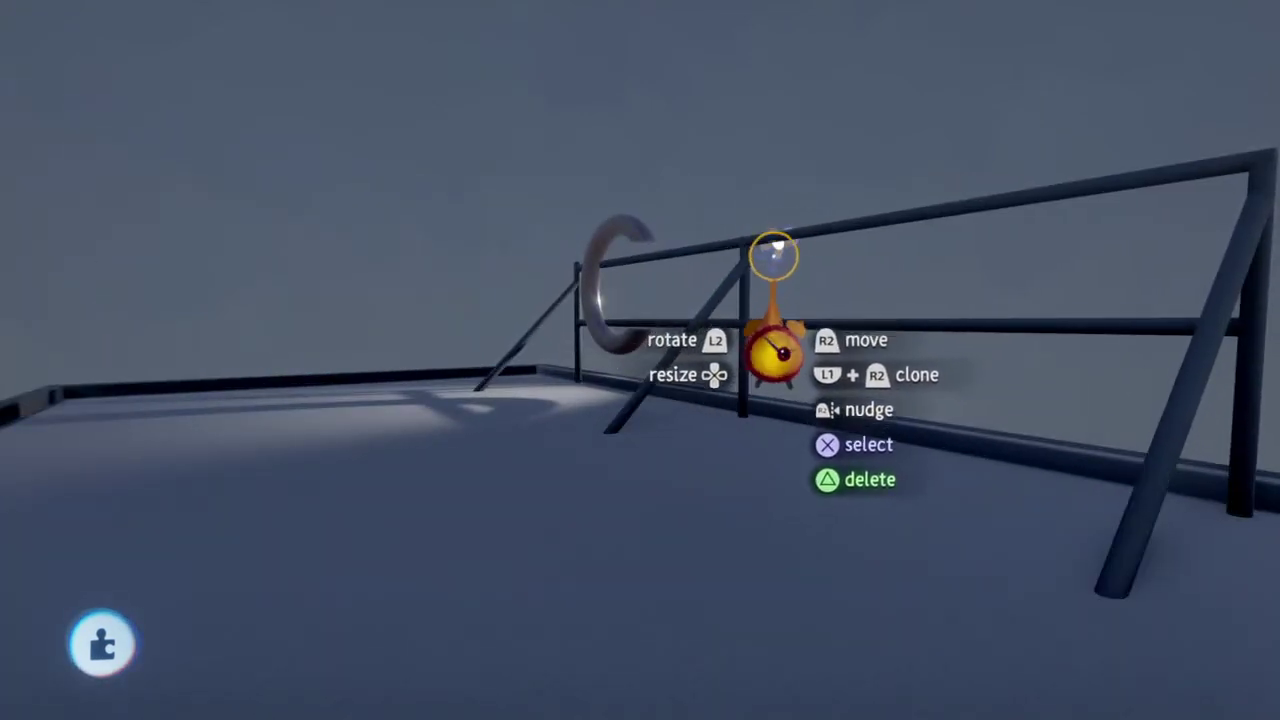
pyautogui.click(783, 345)
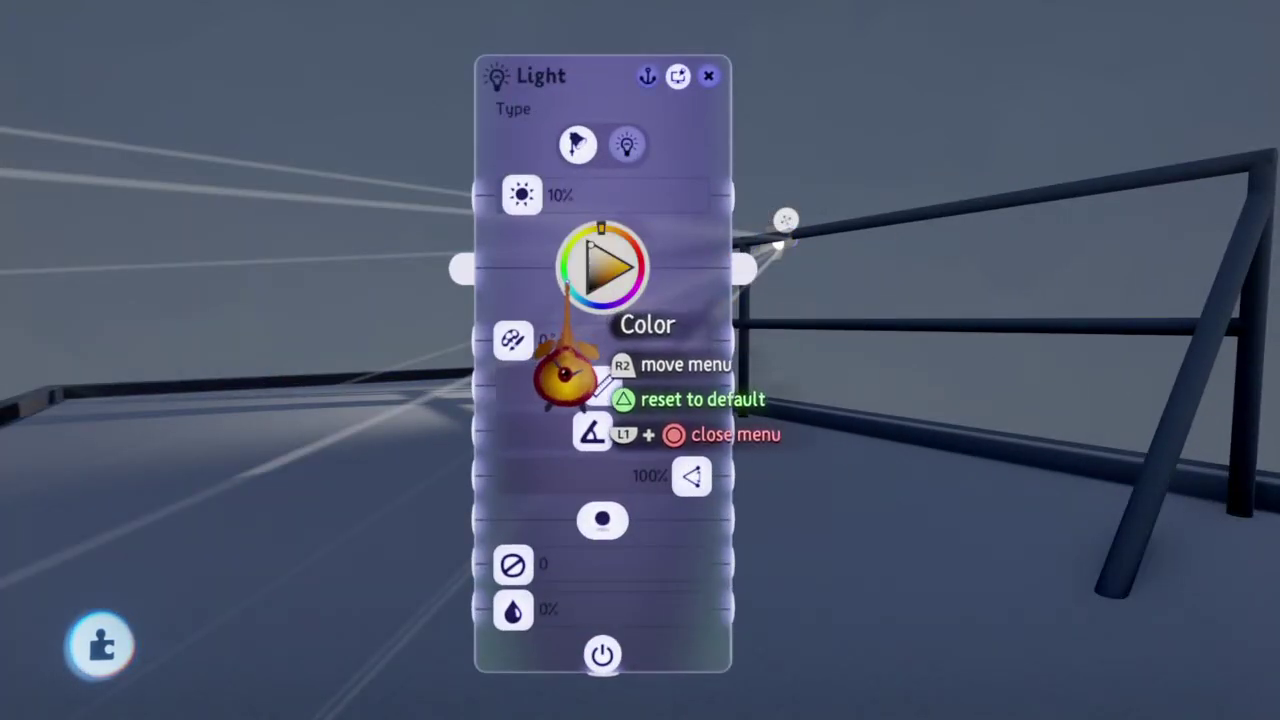
pyautogui.click(590, 250)
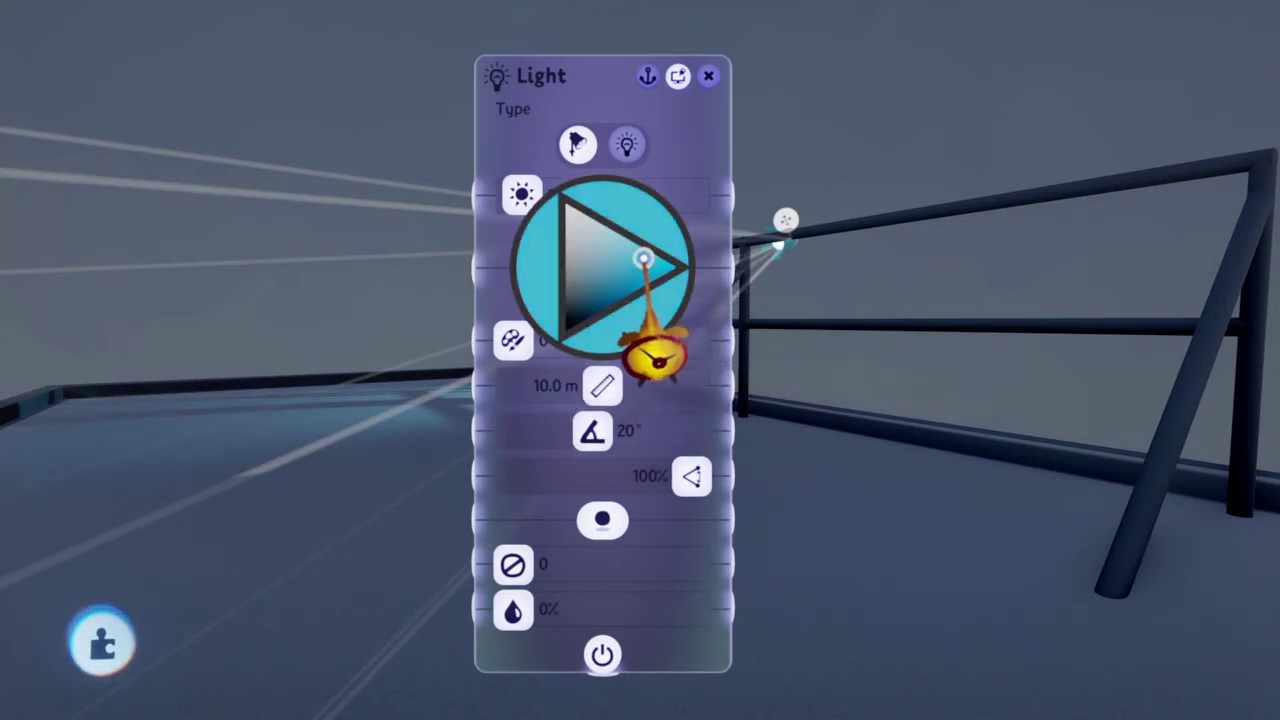
# Step: Close the light settings, preview the blue-lit scene in play mode and return to edit mode
pyautogui.press('Escape')
pyautogui.press('Escape')
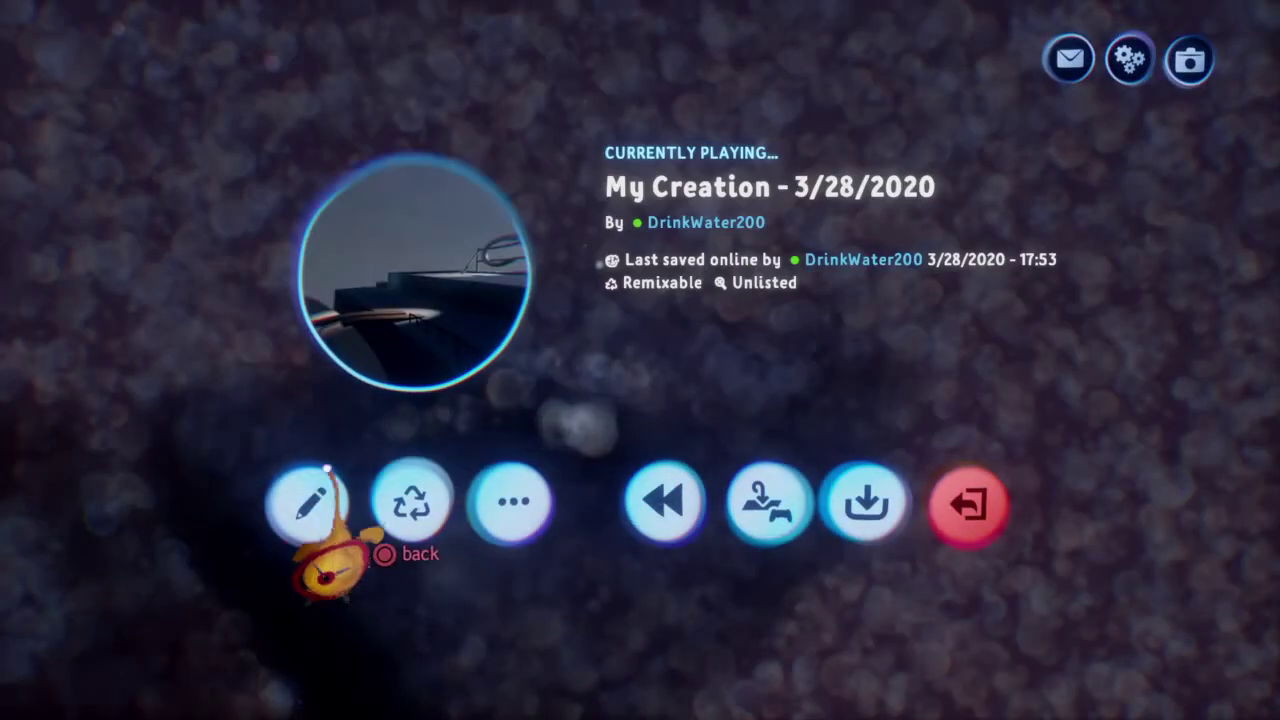
pyautogui.click(306, 503)
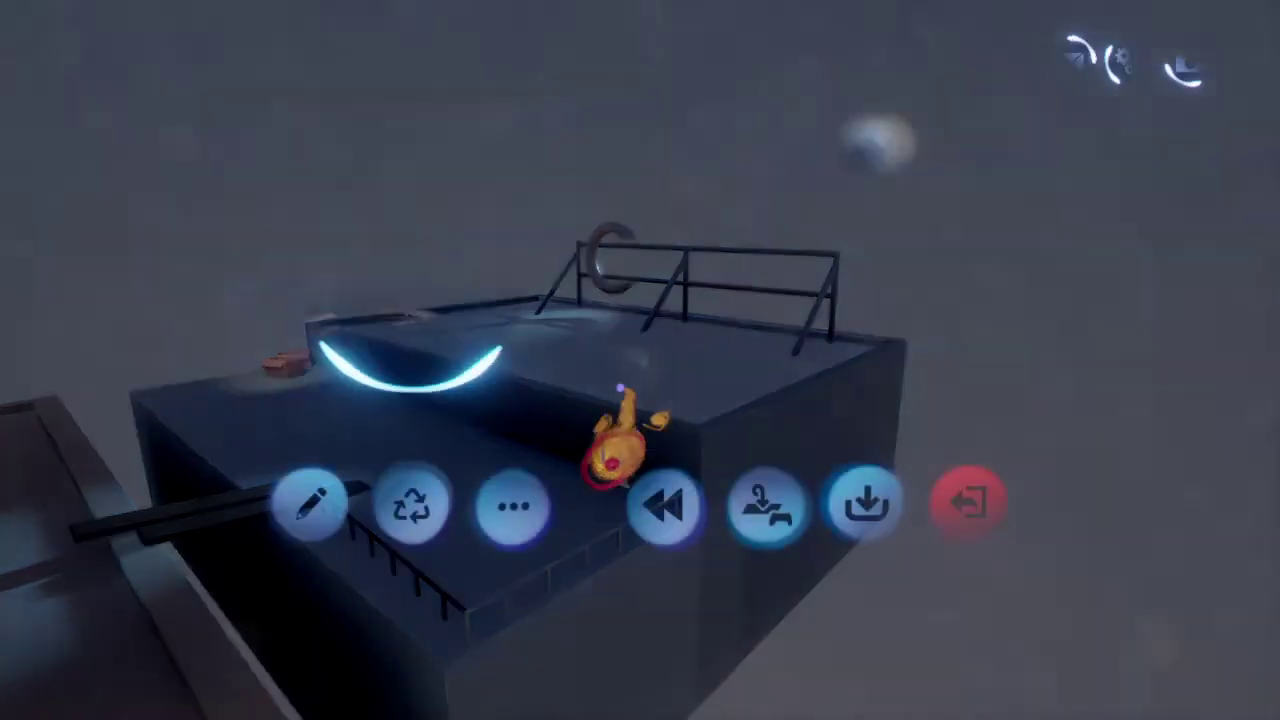
pyautogui.click(306, 506)
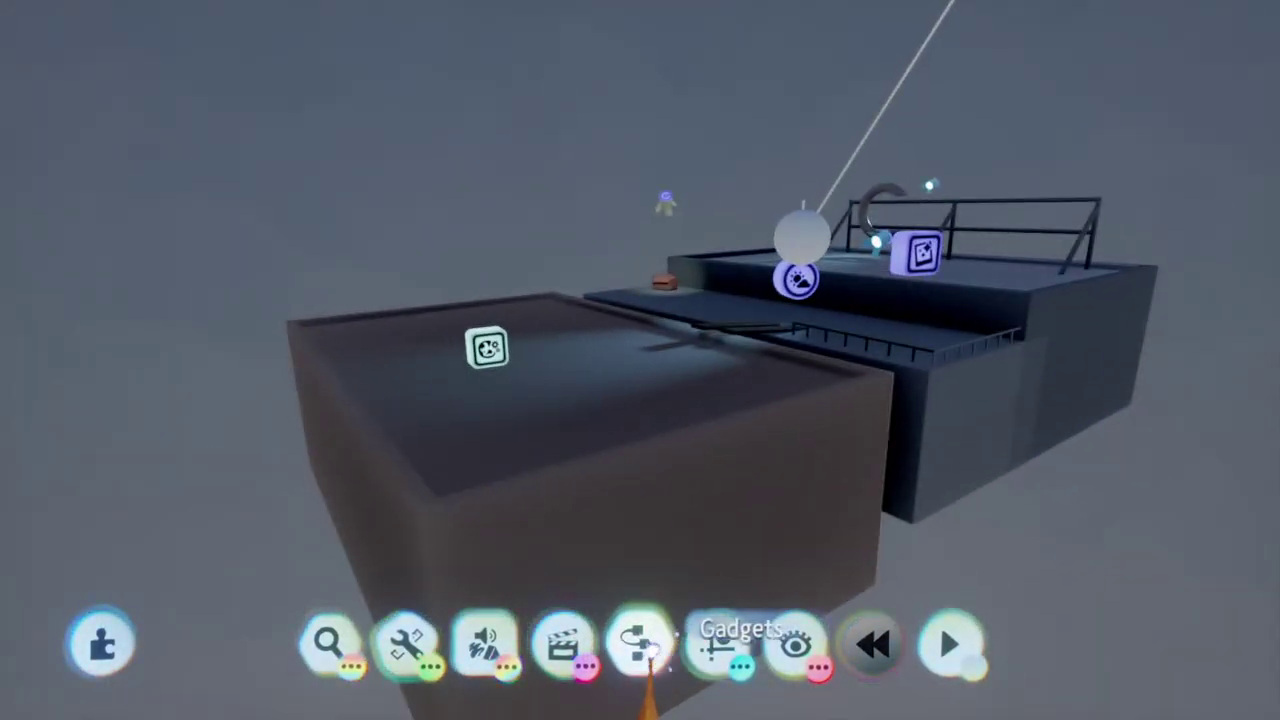
# Step: Place a Camera gadget over the nearest rooftop and open its camera settings
pyautogui.click(648, 648)
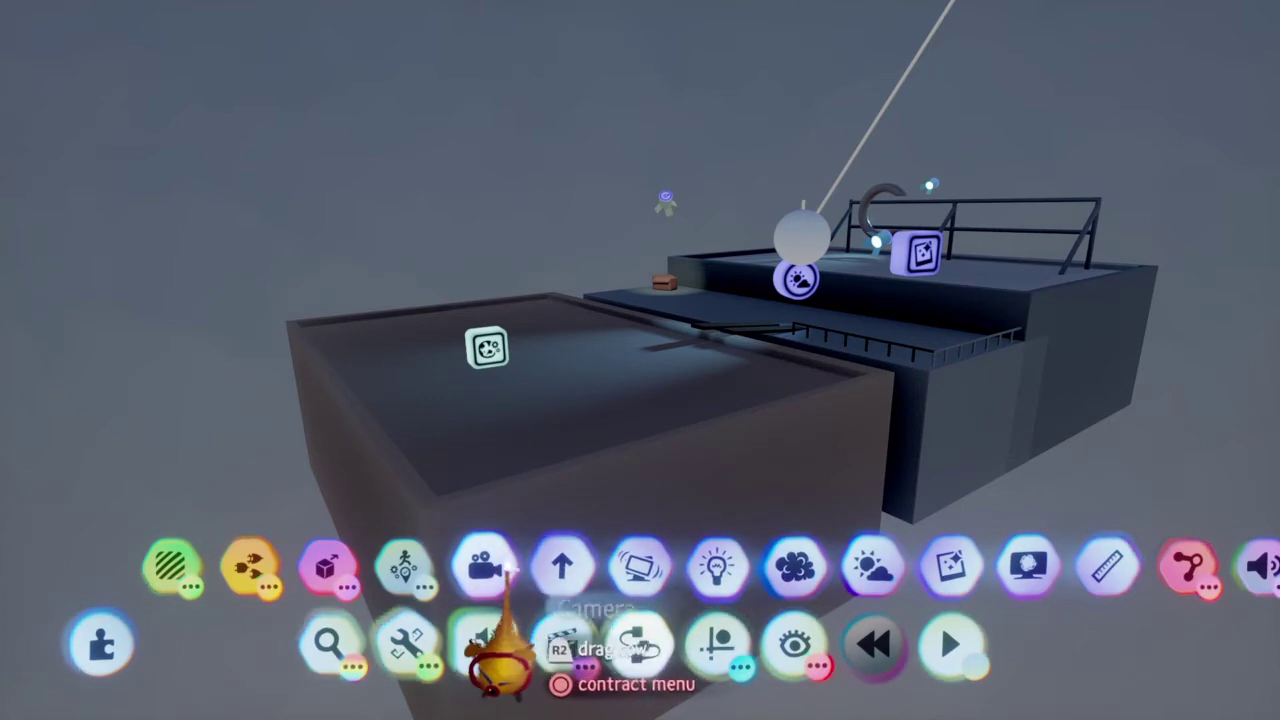
pyautogui.click(490, 570)
pyautogui.click(615, 425)
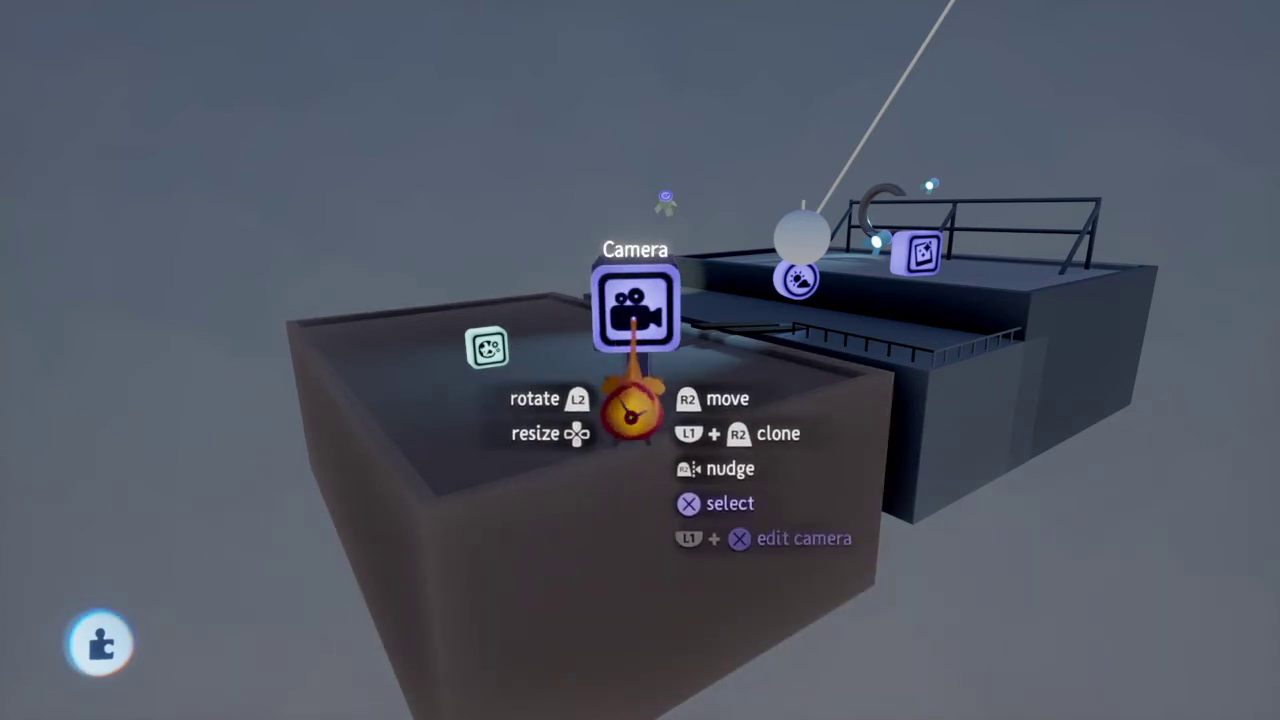
pyautogui.click(630, 410)
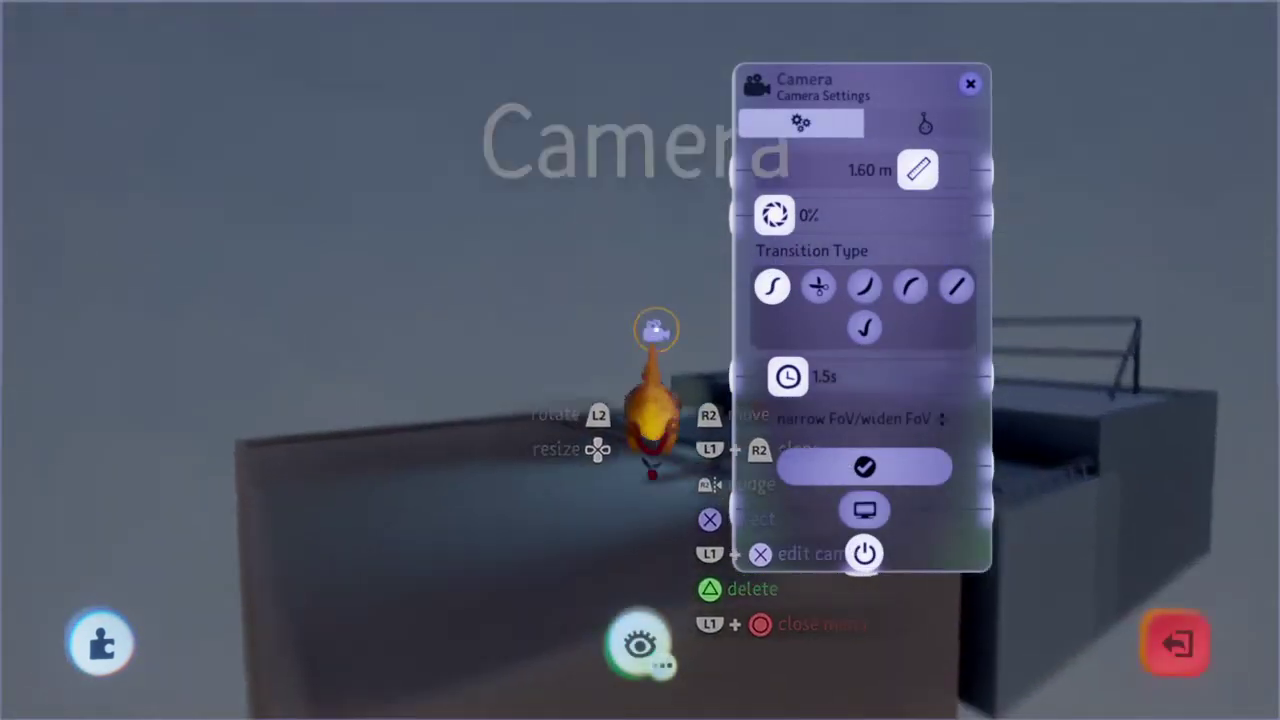
# Step: Move the settings menu aside, frame the planks and the box through the camera, and set its aperture to 100%
pyautogui.moveTo(786, 510); pyautogui.dragTo(952, 498)
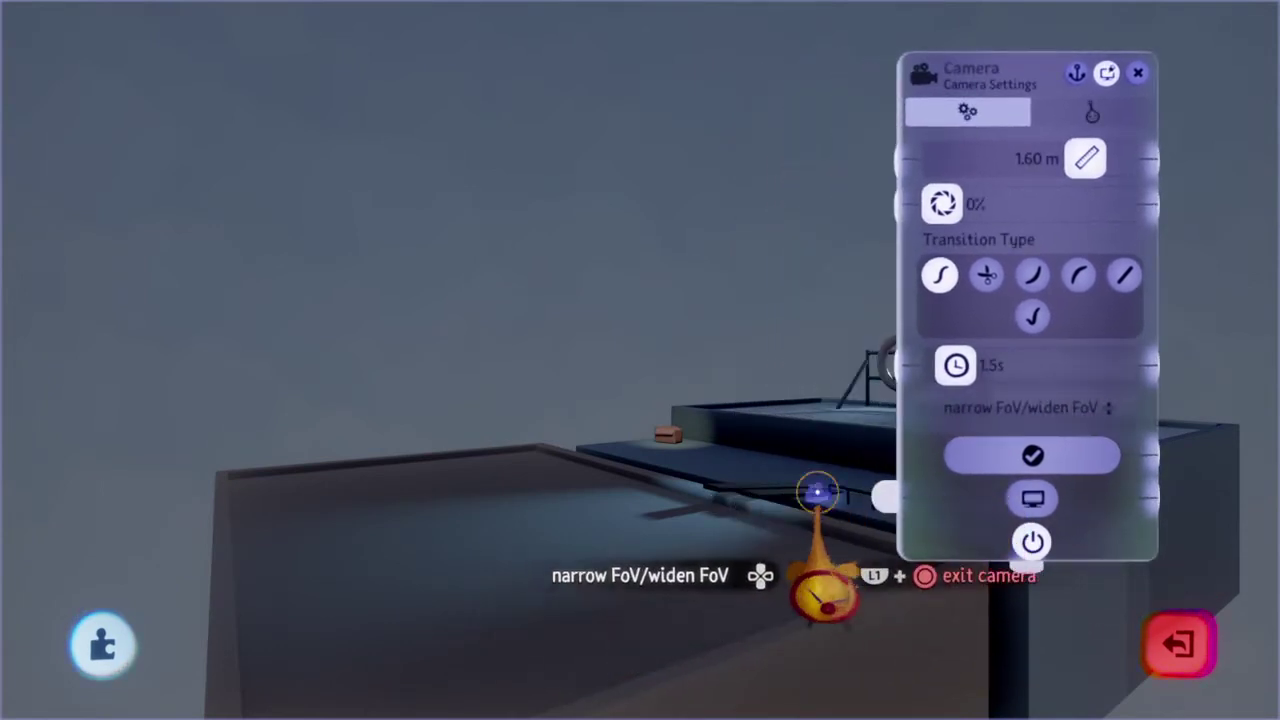
pyautogui.moveTo(817, 492); pyautogui.dragTo(761, 537, button='middle')
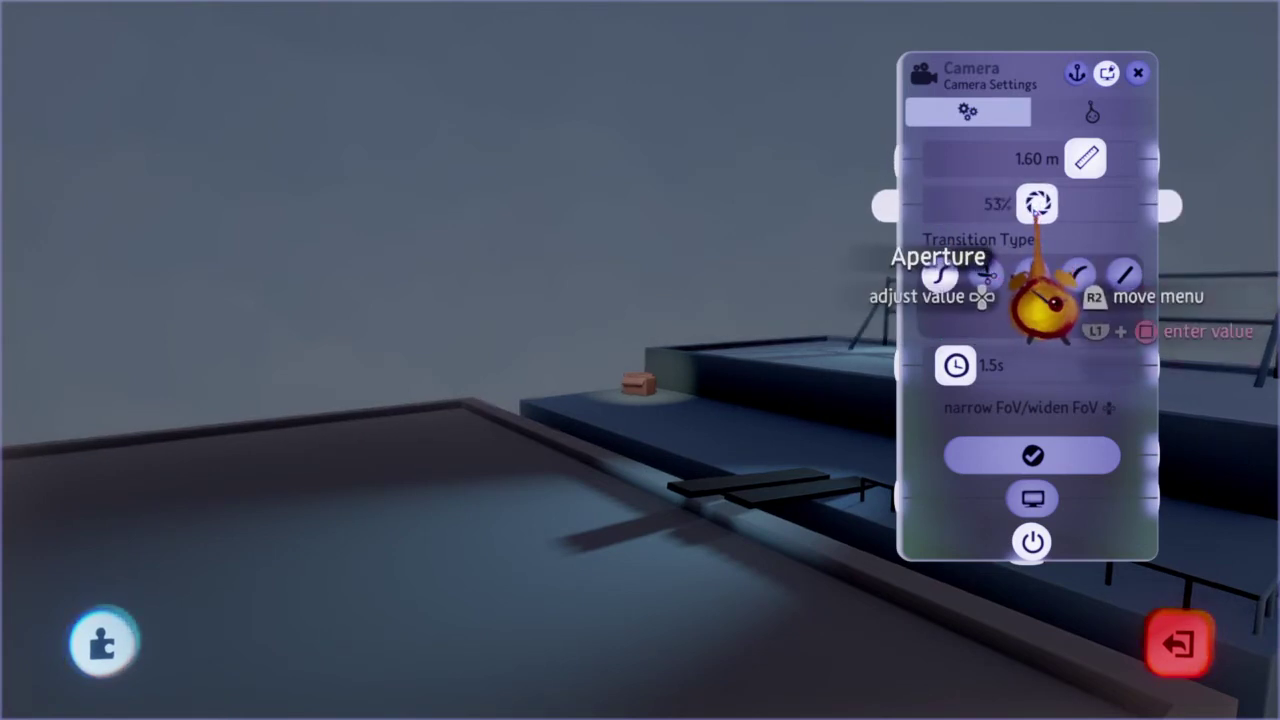
pyautogui.moveTo(1036, 207); pyautogui.dragTo(1202, 216)
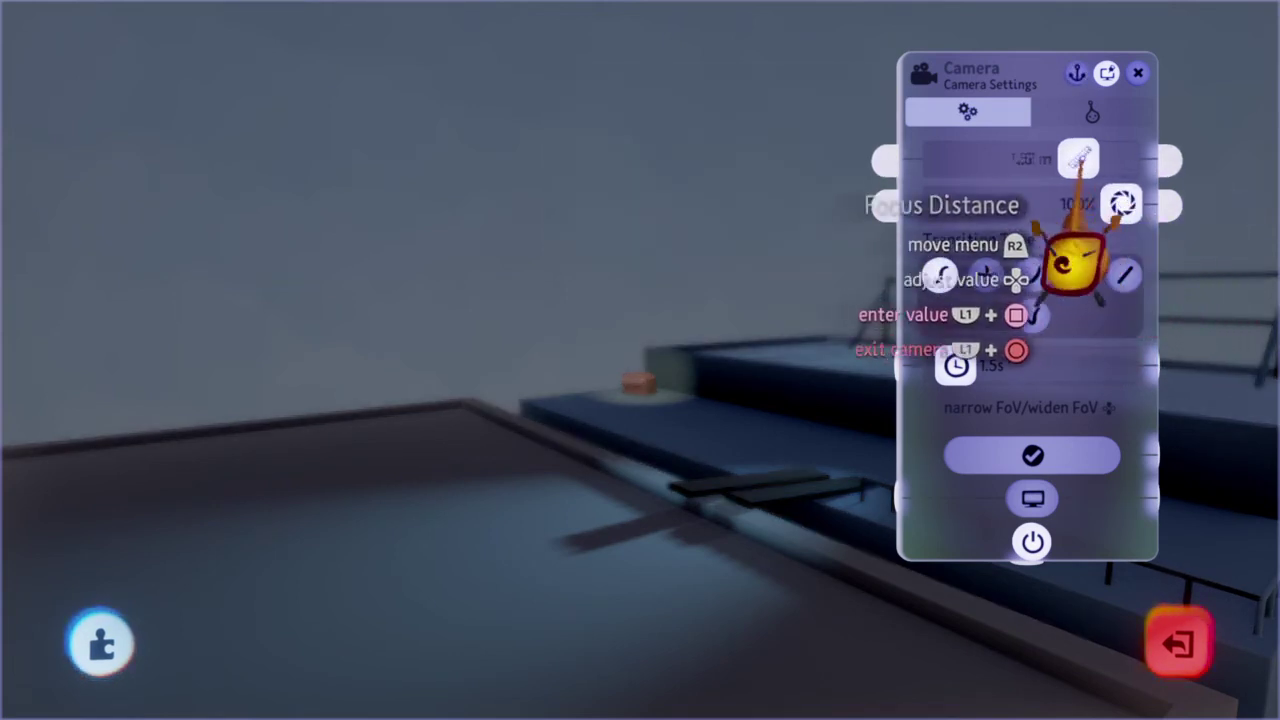
# Step: Try the camera's focus distance at 0.02 m, 4.07 m and 5.48 m to compare the blur
pyautogui.moveTo(1041, 158); pyautogui.dragTo(942, 158)
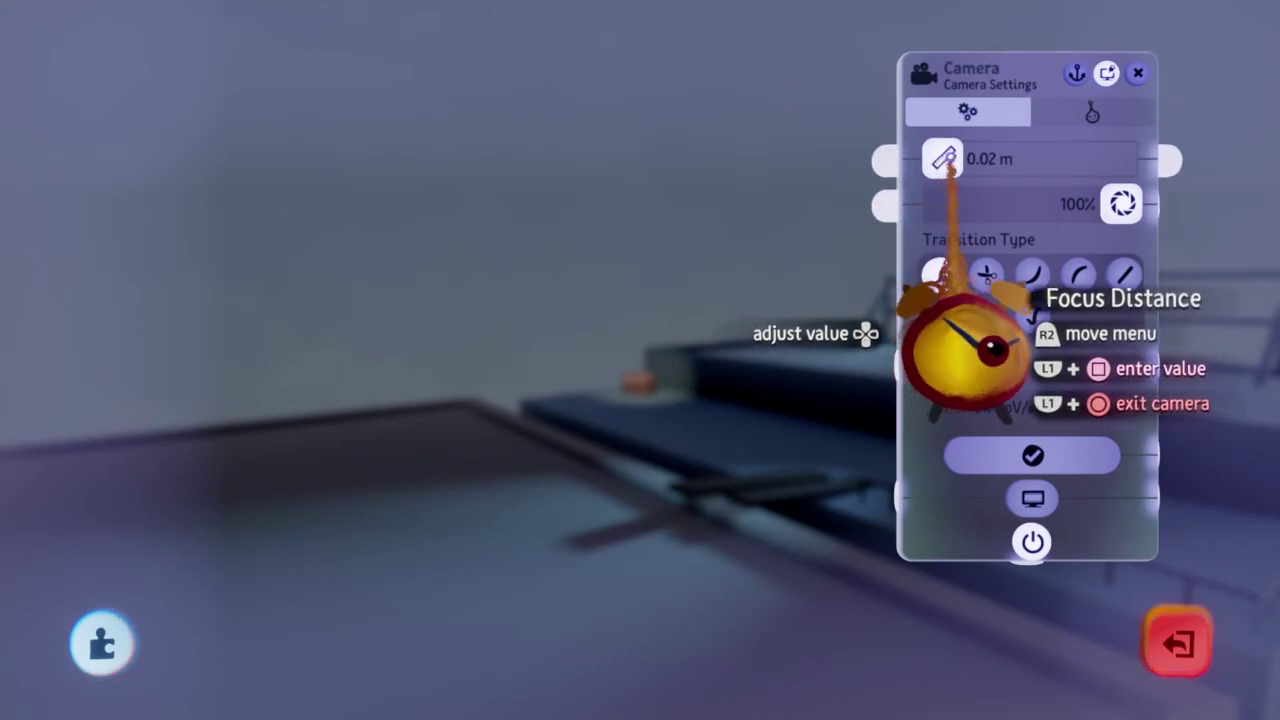
pyautogui.moveTo(948, 162); pyautogui.dragTo(1160, 160)
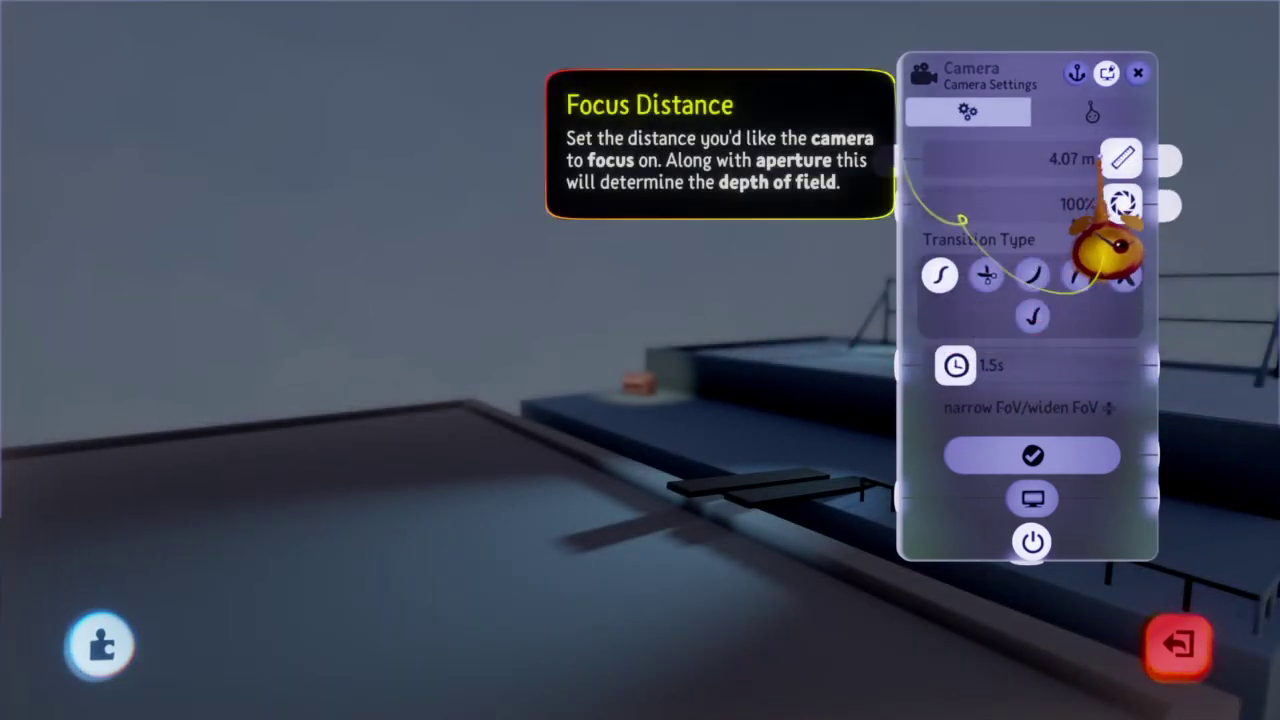
pyautogui.moveTo(1105, 248); pyautogui.dragTo(1124, 252)
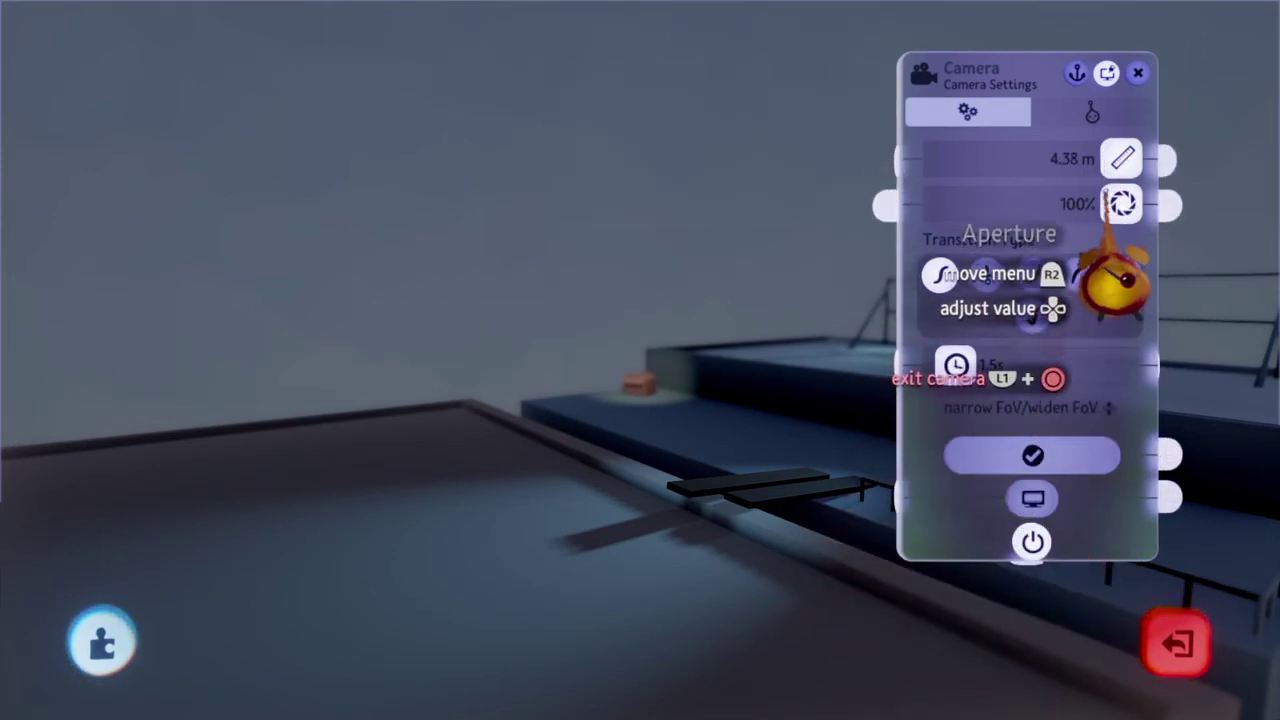
pyautogui.moveTo(1130, 205); pyautogui.dragTo(1212, 242)
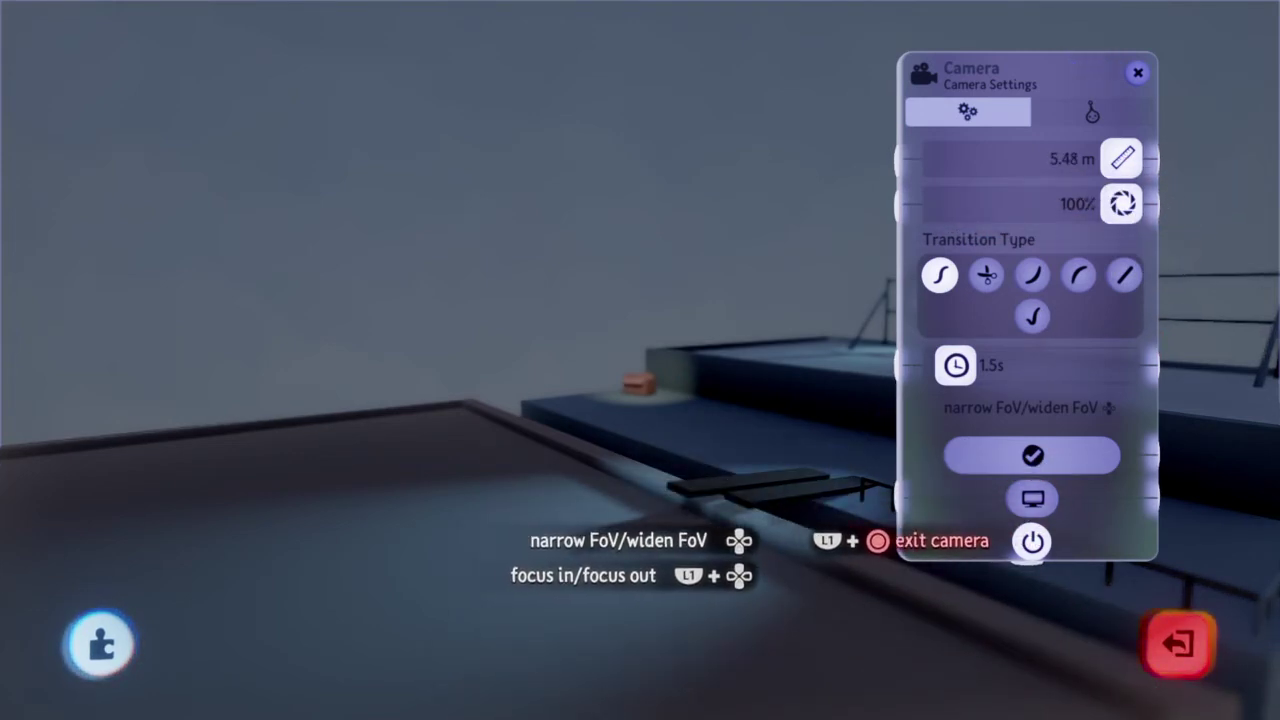
# Step: Move the camera settings clear of the railing view, set the focus distance to 6.19 m, and confirm and close the camera settings
pyautogui.moveTo(928, 543); pyautogui.dragTo(162, 593)
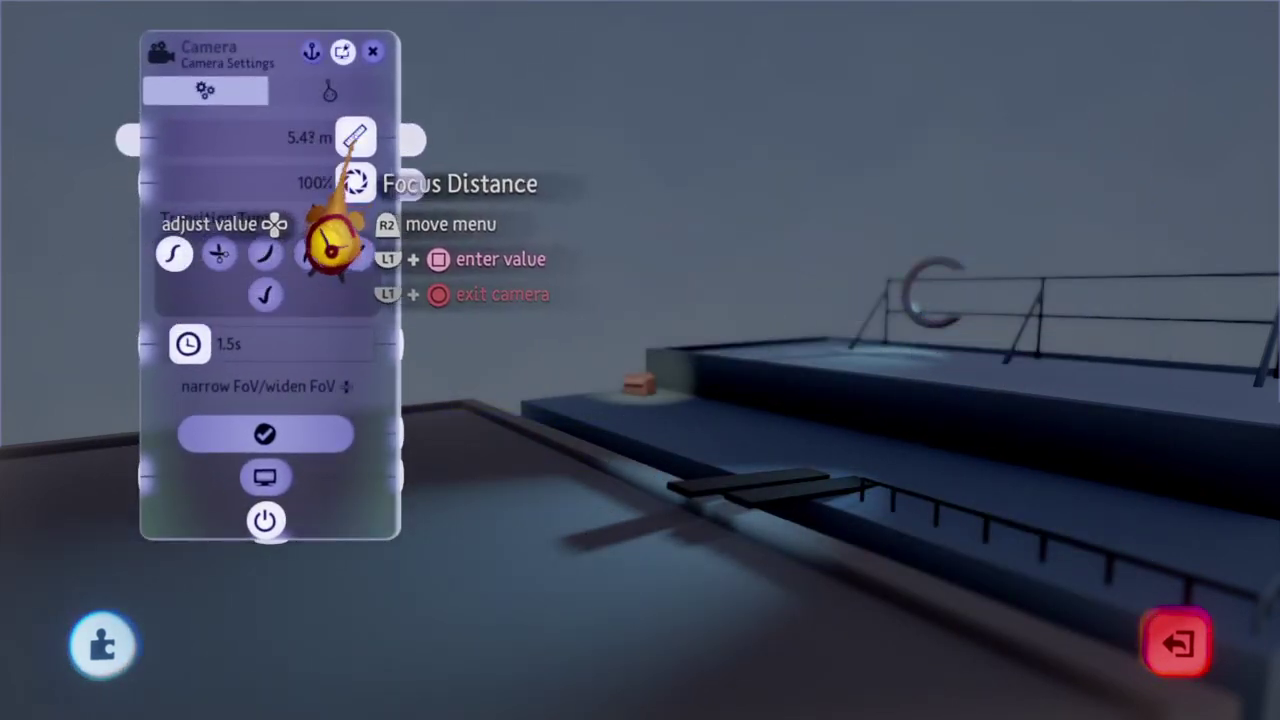
pyautogui.moveTo(329, 237); pyautogui.dragTo(506, 177)
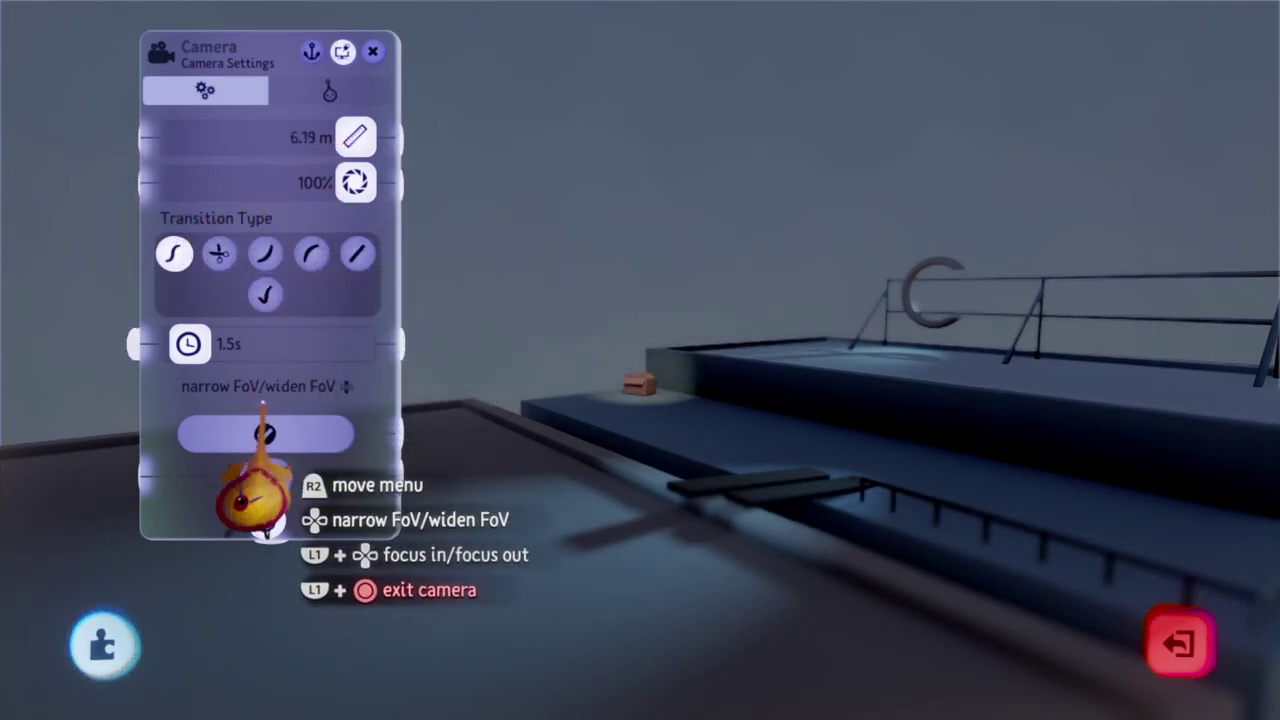
pyautogui.click(266, 432)
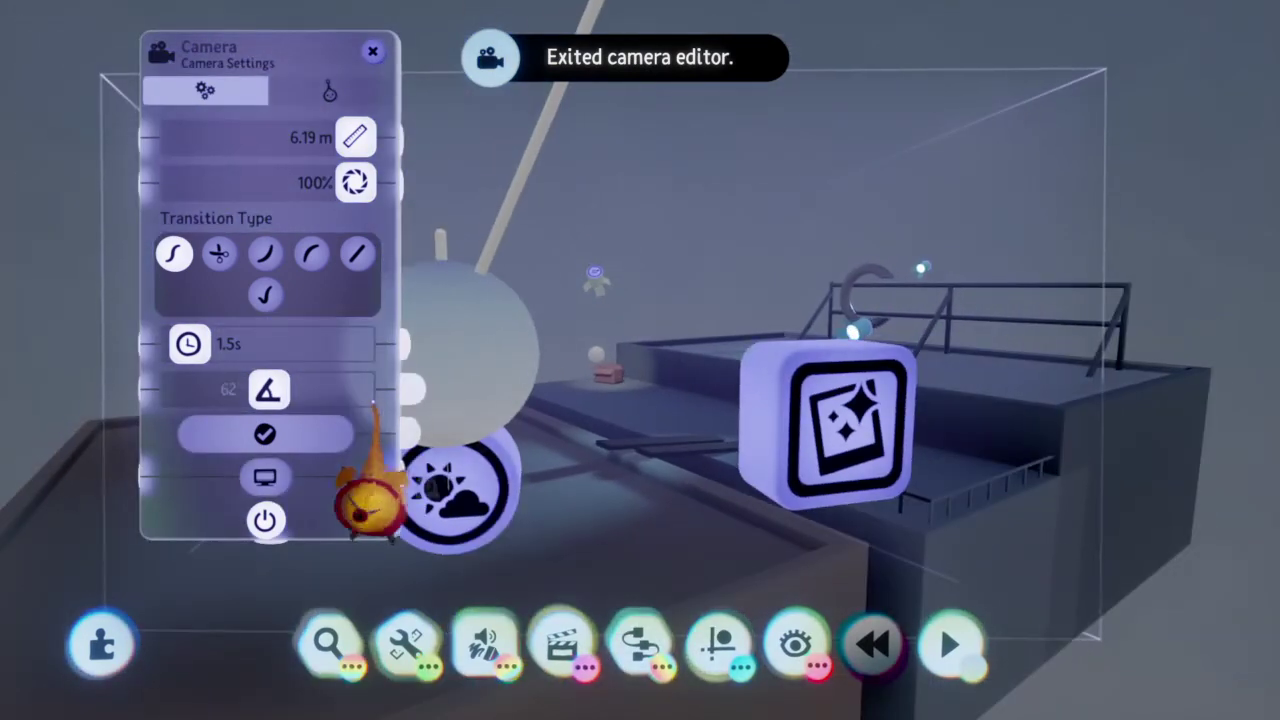
pyautogui.click(373, 51)
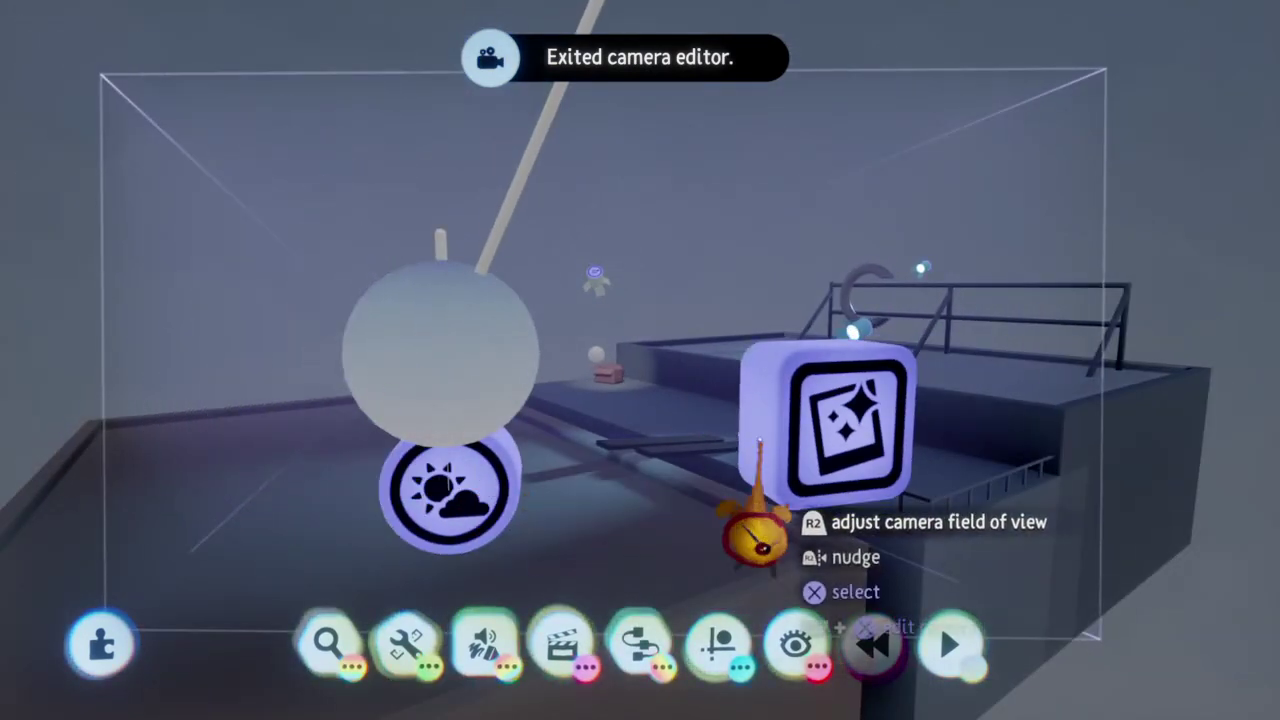
# Step: Open the Grade & Effects gadget's Screen Effects and set the effect just below the 10.0% one to 100%
pyautogui.click(812, 430)
pyautogui.click(578, 245)
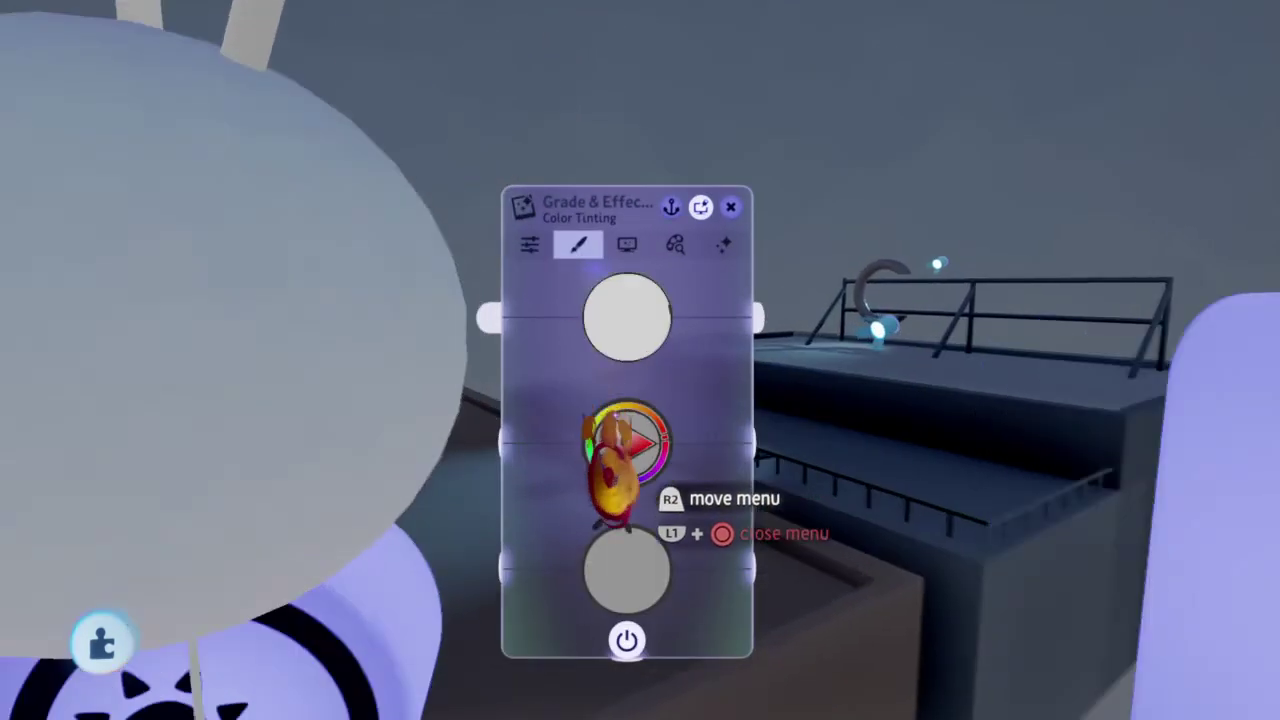
pyautogui.click(627, 246)
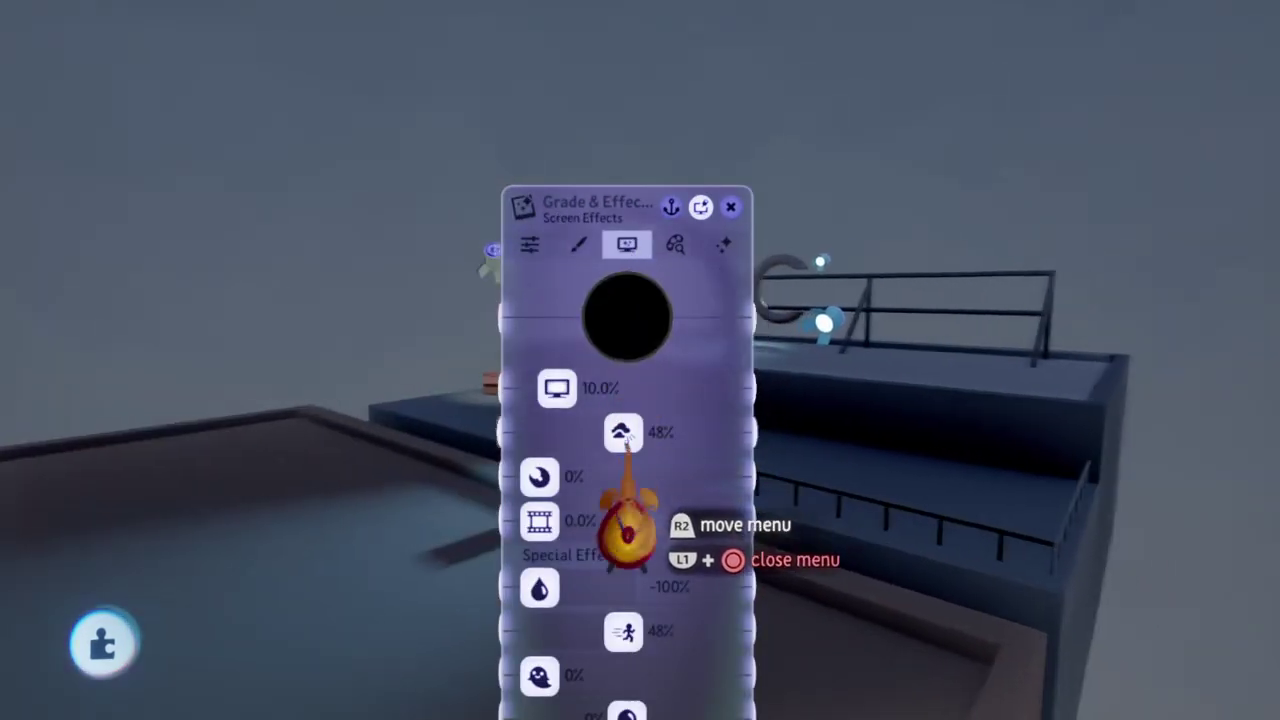
pyautogui.moveTo(677, 432); pyautogui.dragTo(714, 432)
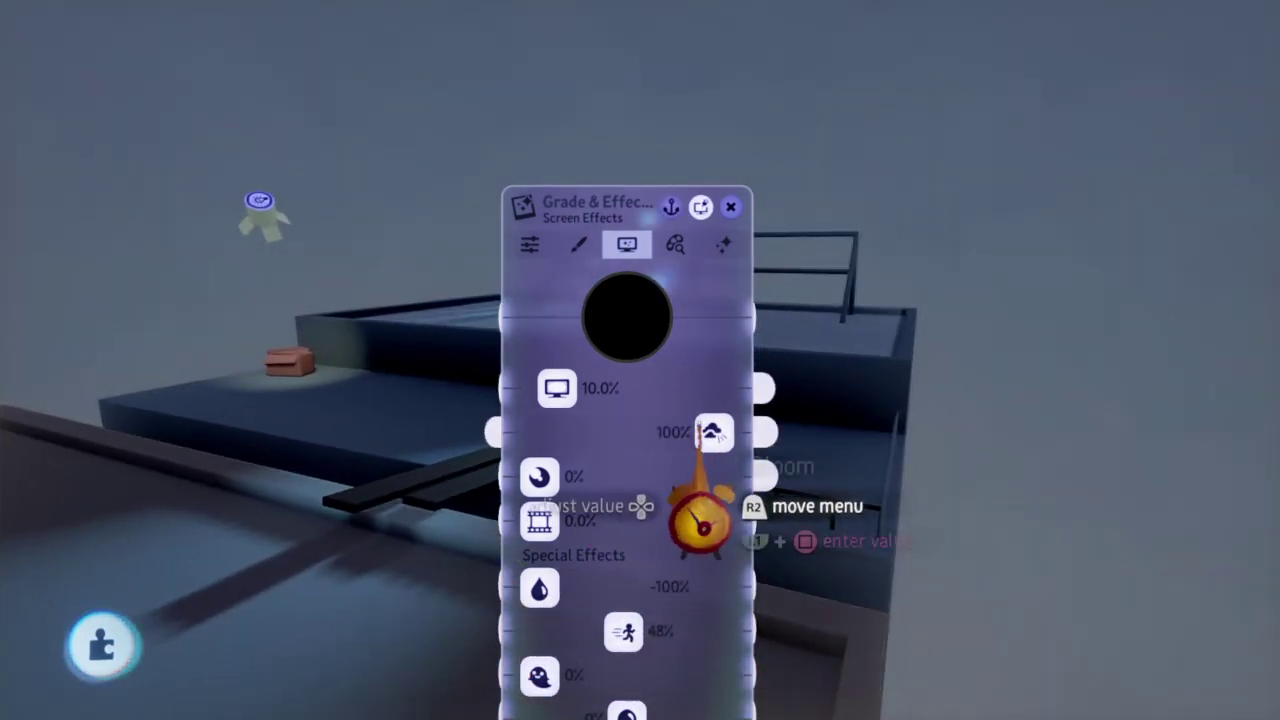
pyautogui.moveTo(714, 432); pyautogui.dragTo(565, 432)
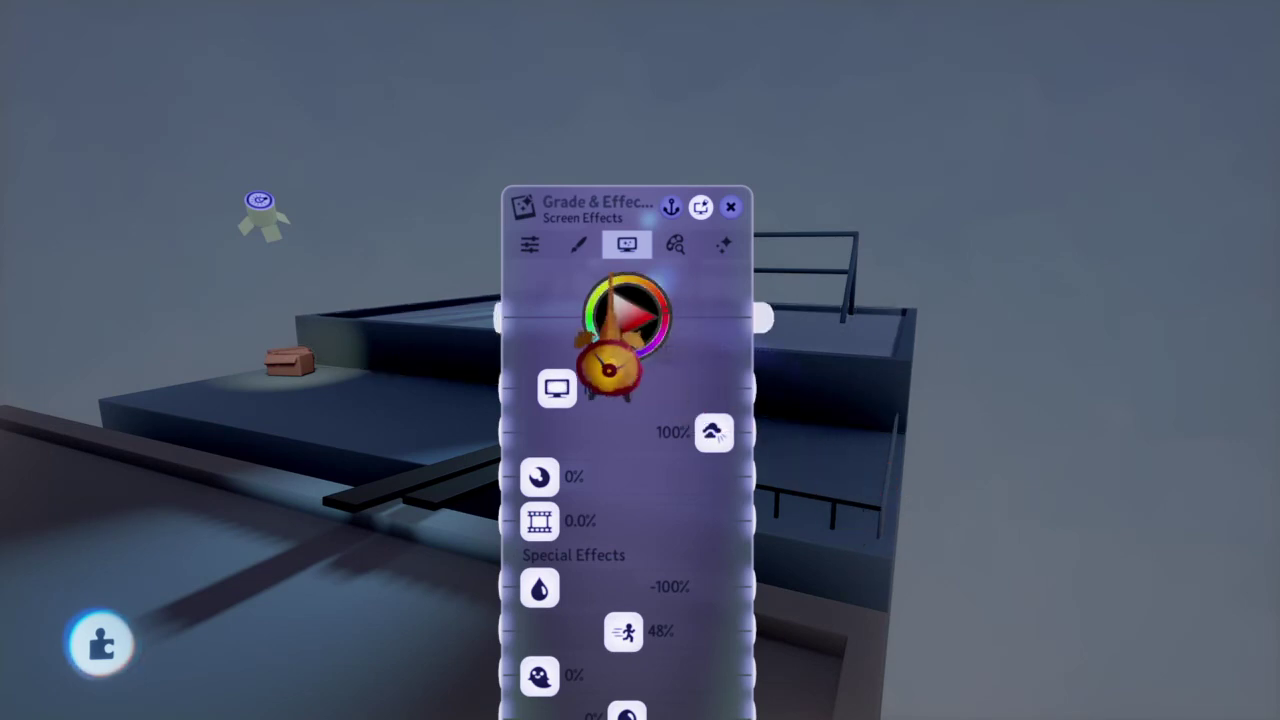
# Step: Try changing the Highlights colour under Color Tinting and undo that change
pyautogui.click(578, 246)
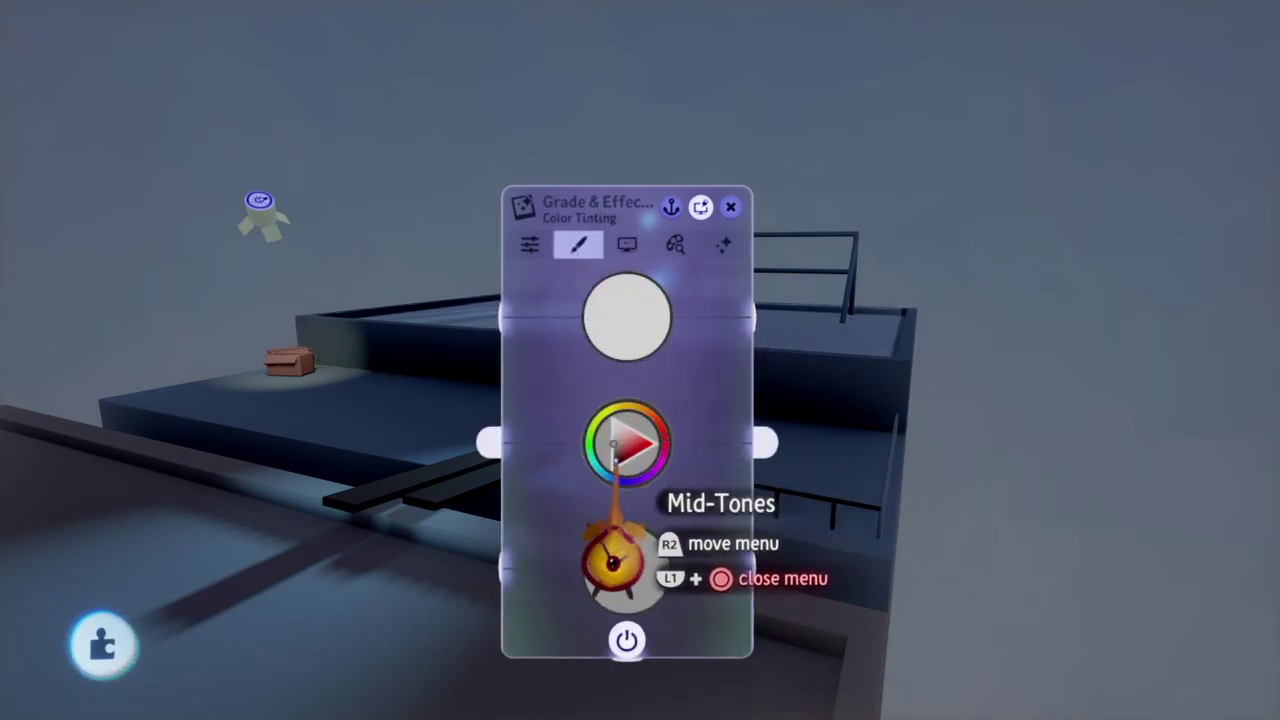
pyautogui.scroll(-1, 590, 470)
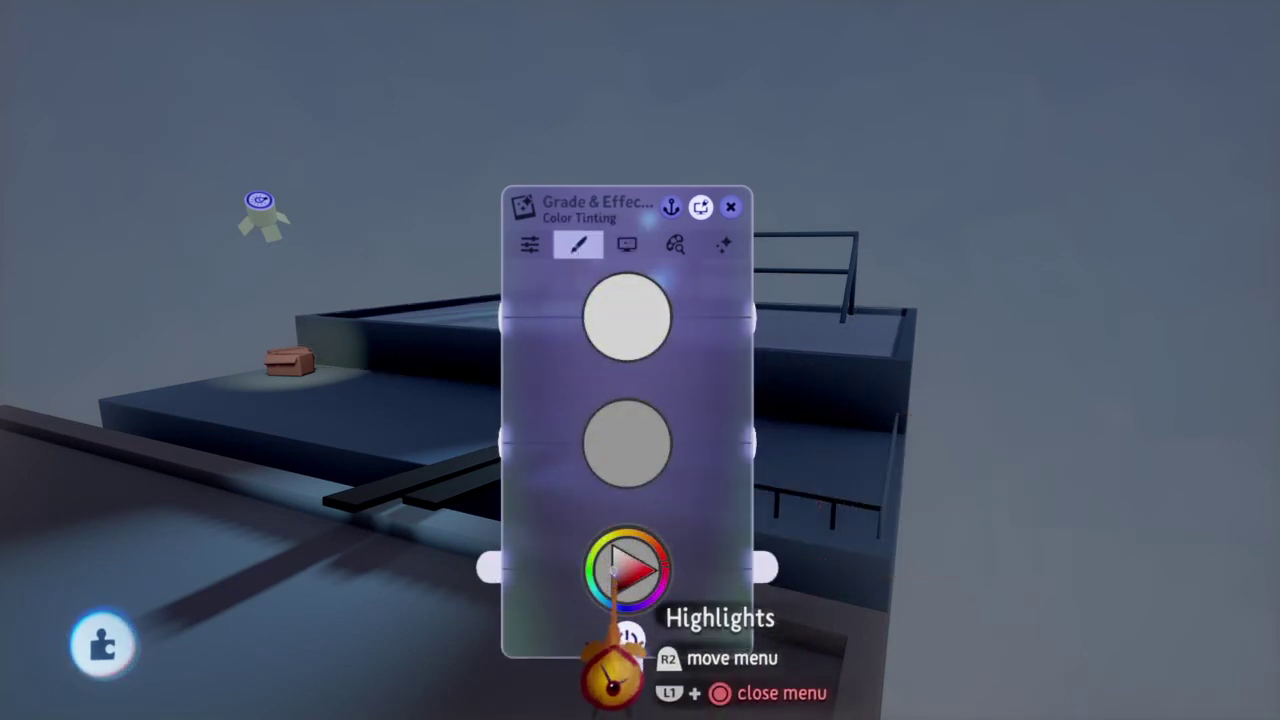
pyautogui.click(607, 578)
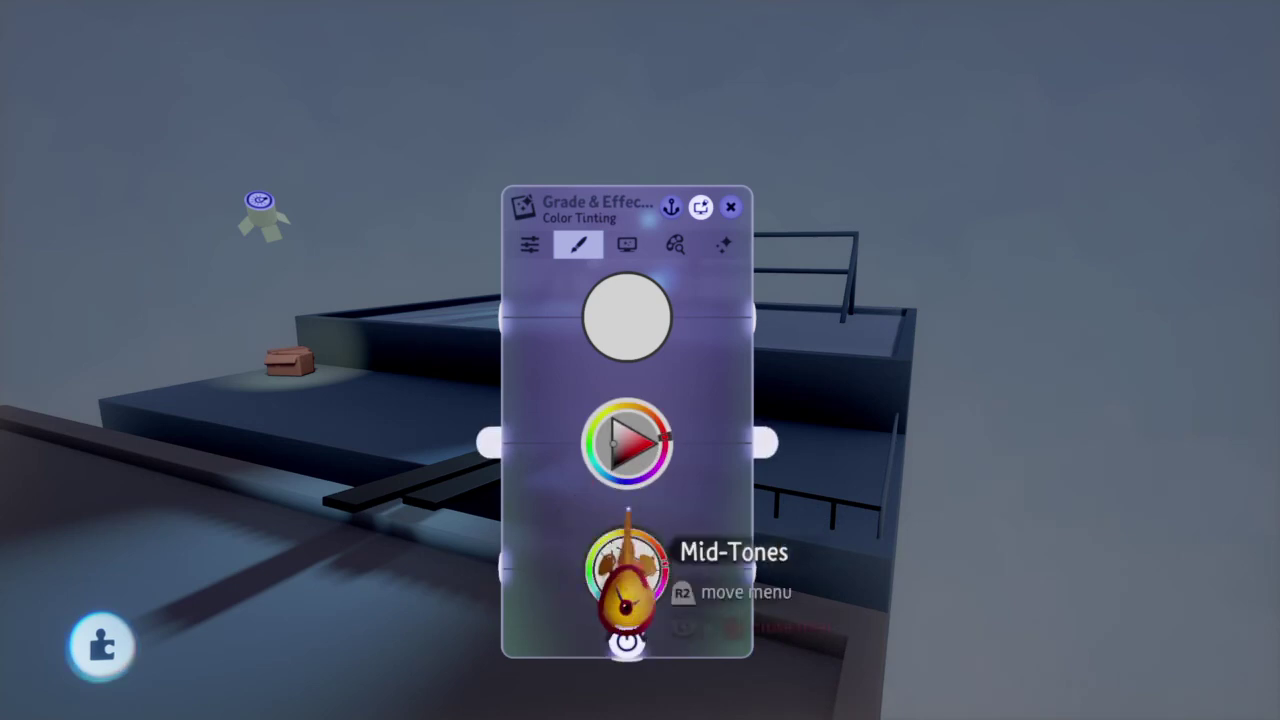
pyautogui.click(628, 592)
pyautogui.hotkey('ctrl', 'z')
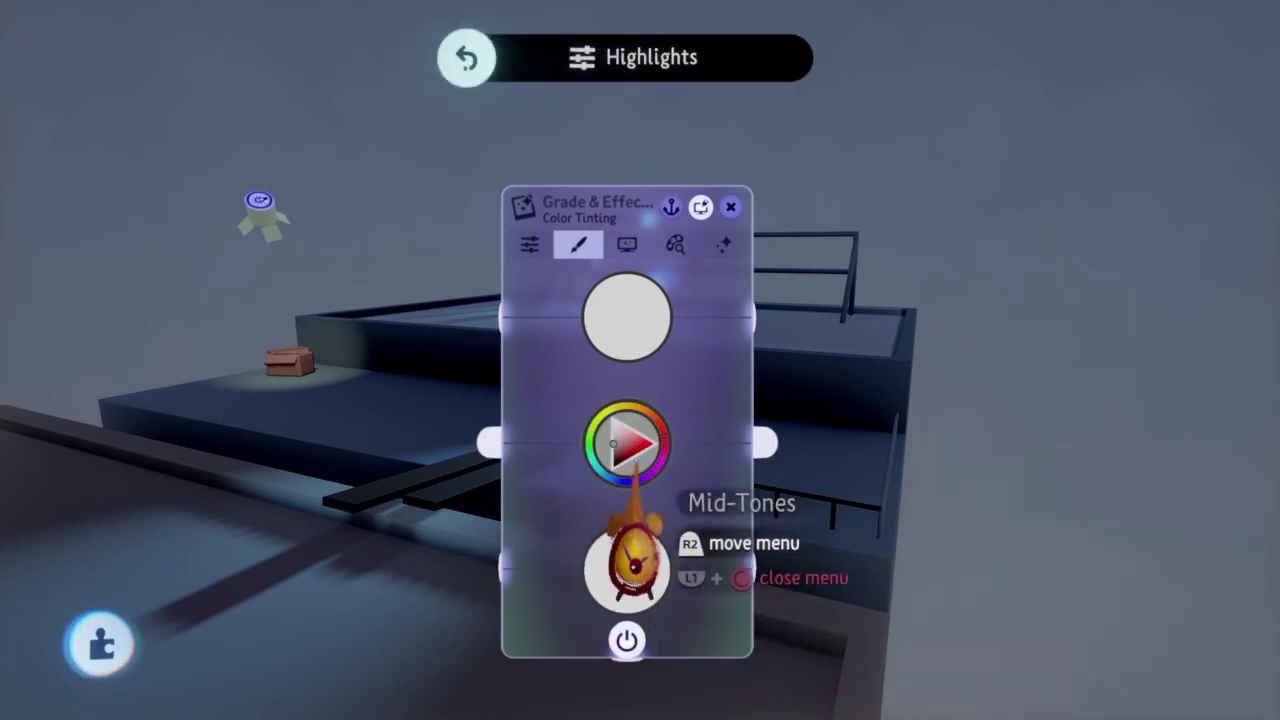
# Step: Darken the colour tint above Mid-Tones to a medium grey and adjust the brightness under Light & Color
pyautogui.click(612, 305)
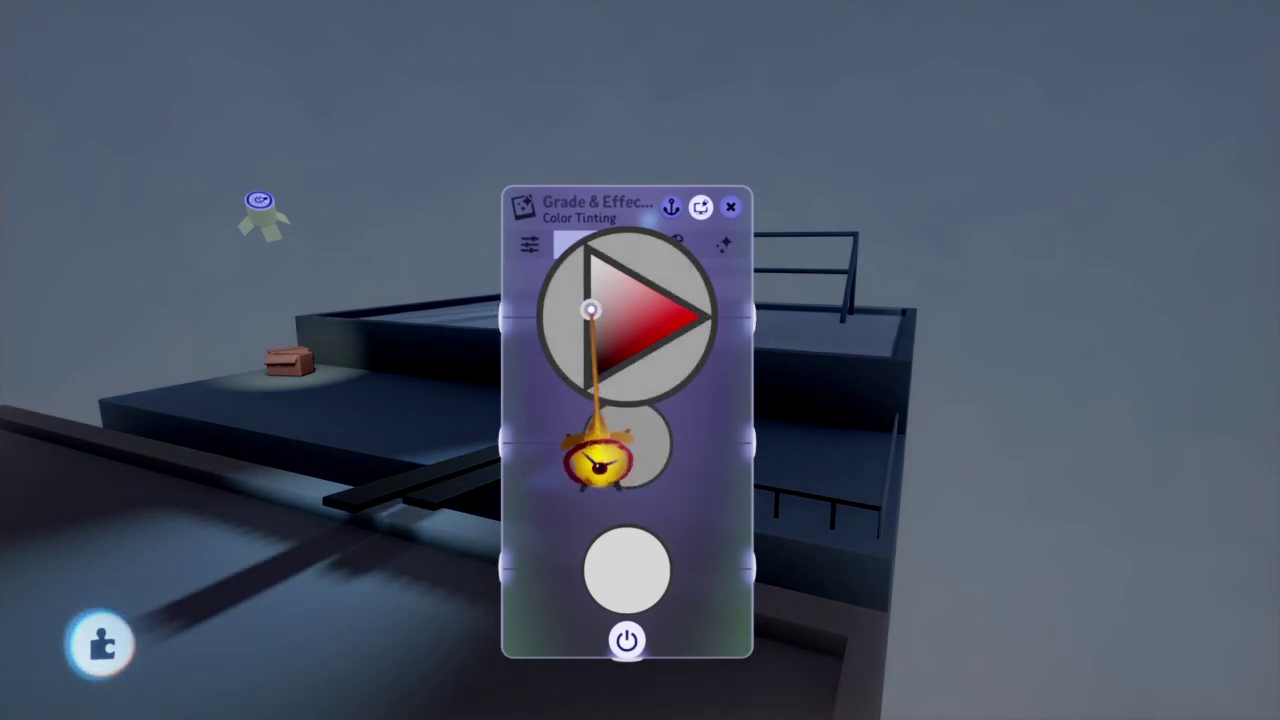
pyautogui.moveTo(591, 311); pyautogui.dragTo(591, 314)
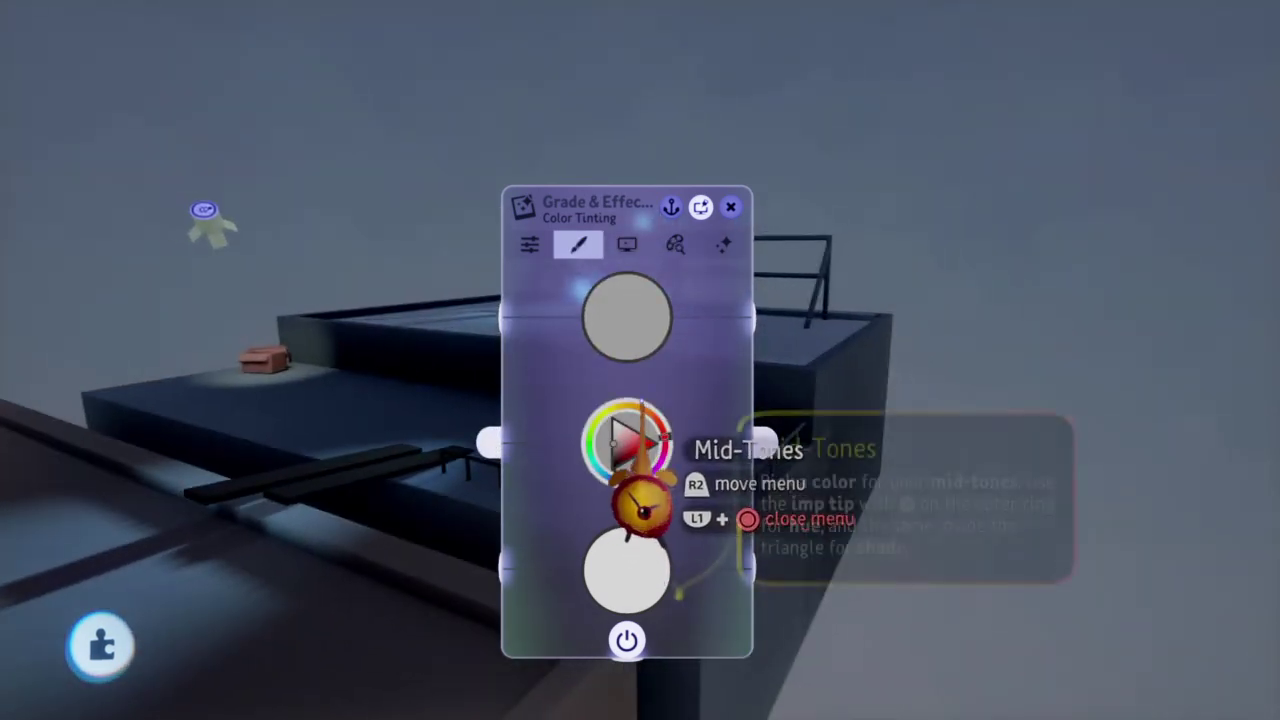
pyautogui.click(528, 246)
pyautogui.moveTo(598, 395)
pyautogui.mouseDown()
pyautogui.moveTo(586, 384)
pyautogui.moveTo(598, 392)
pyautogui.mouseUp()
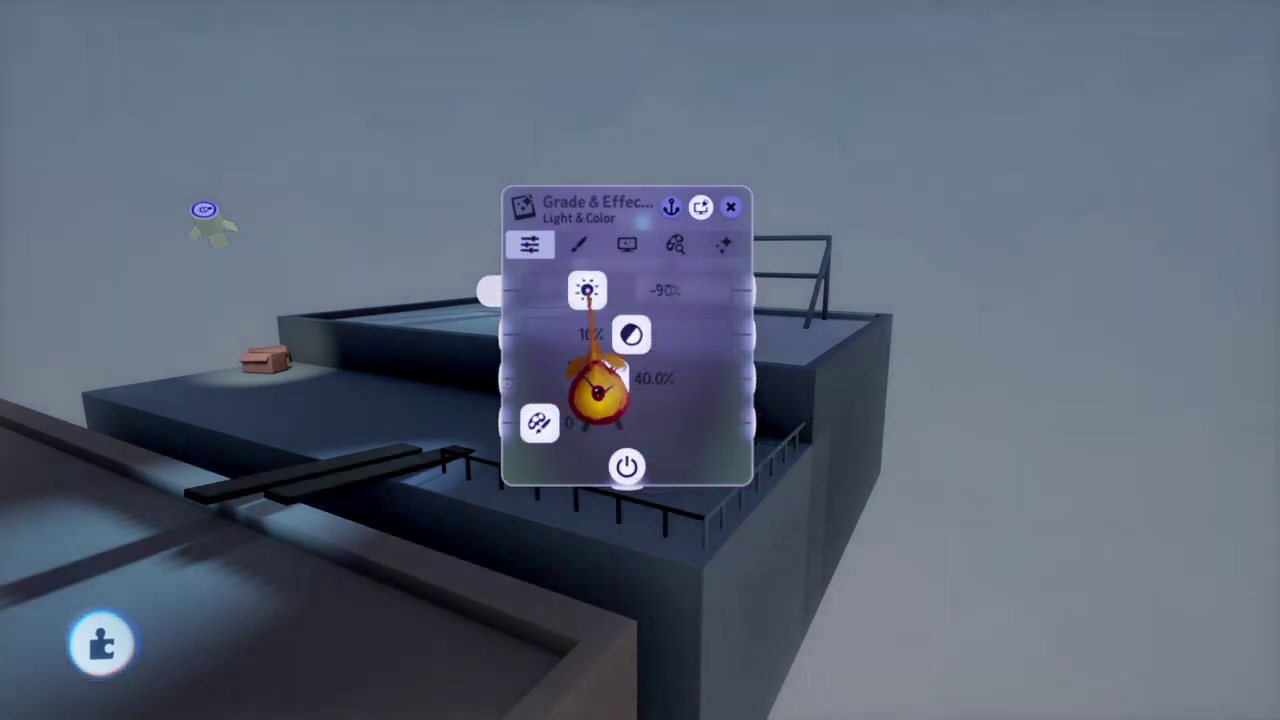
# Step: Close the Grade & Effects settings and bring up the scene's main menu
pyautogui.press('Escape')
pyautogui.press('Escape')
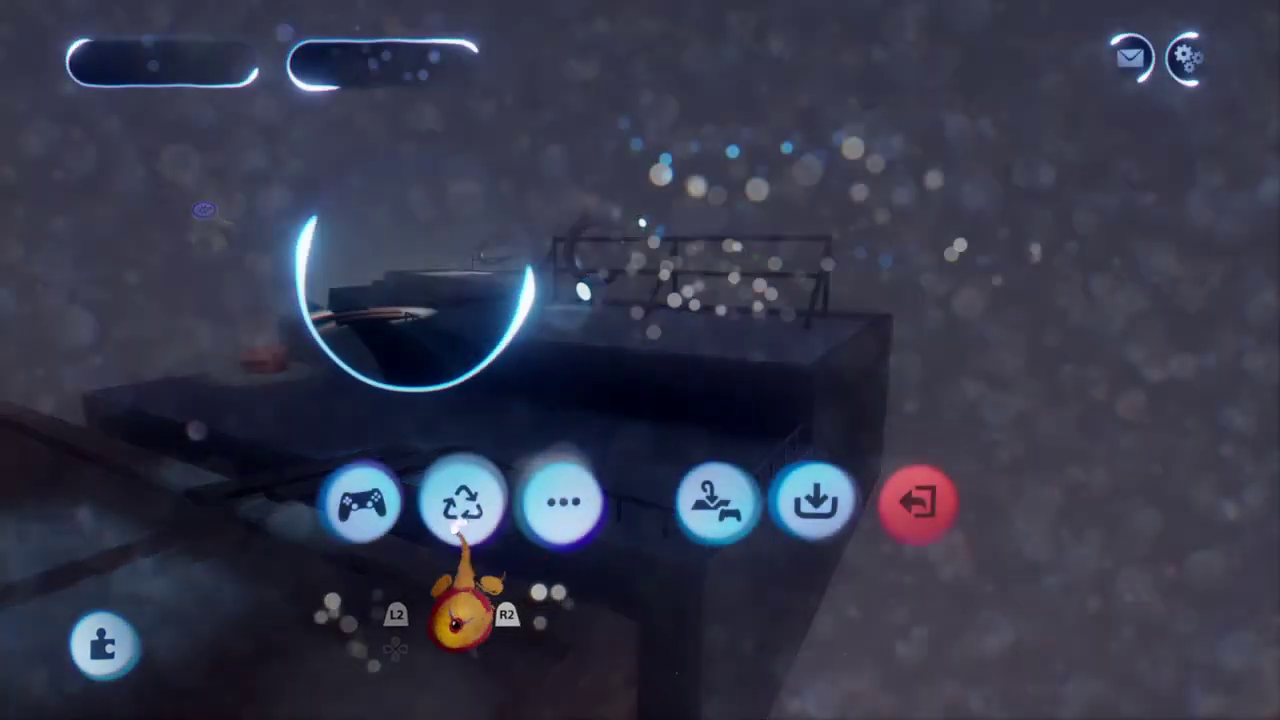